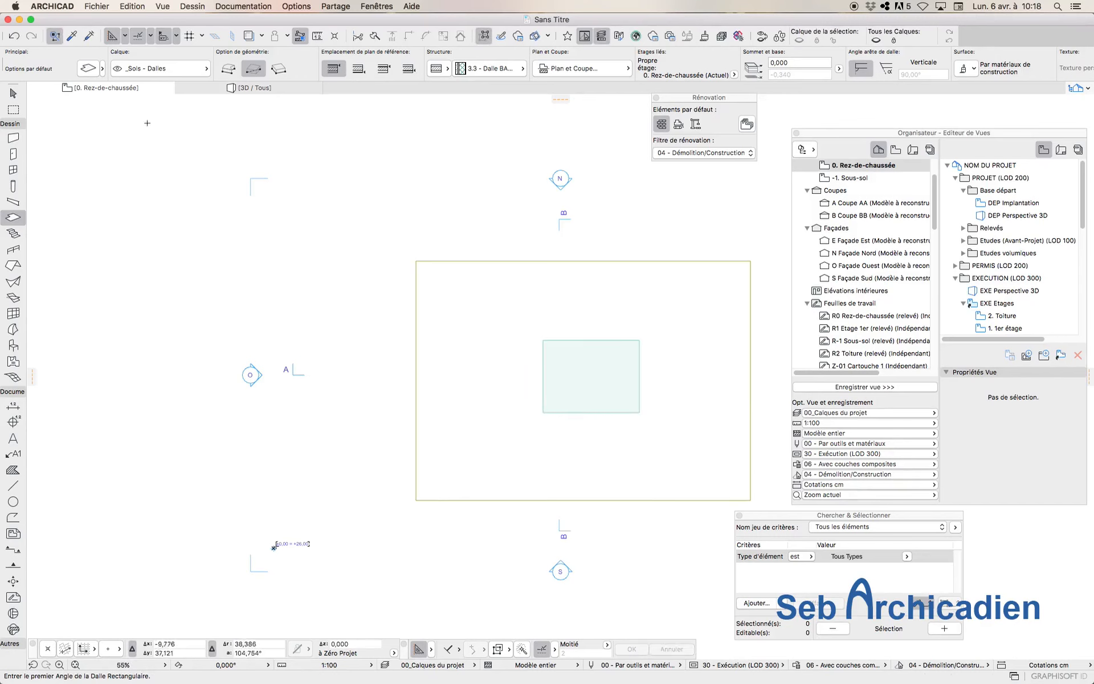
- Select the terrain mesh and the slab inside it, and set their renovation status to new
left_click(13, 93)
left_click(613, 327)
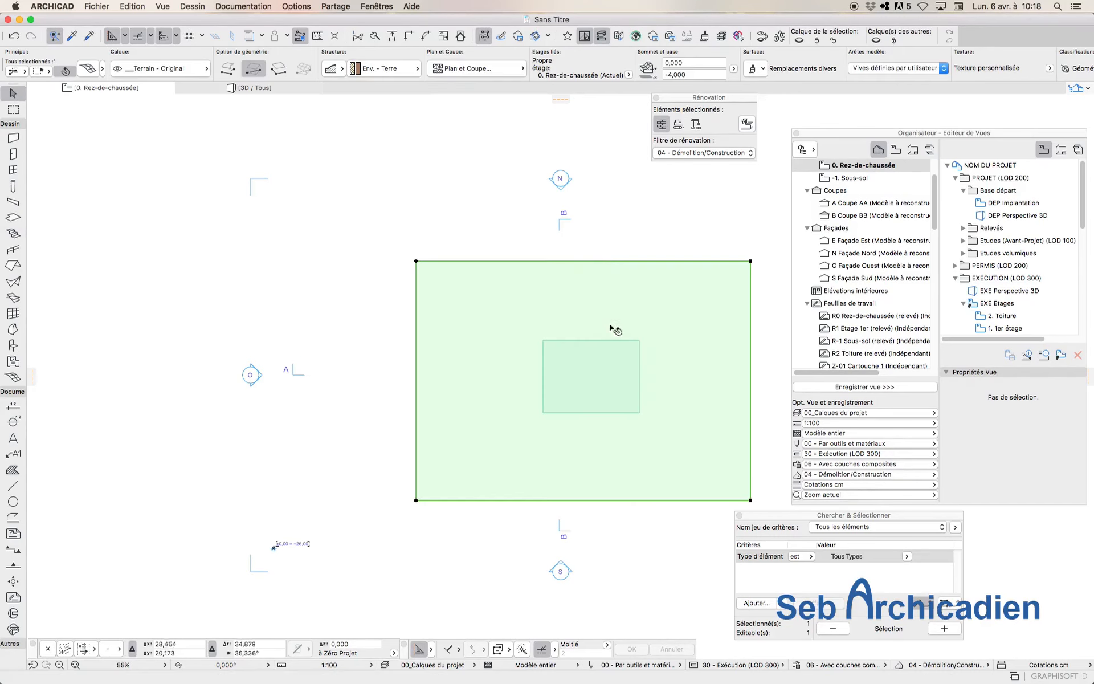
left_click(638, 342, "shift")
left_click(697, 125)
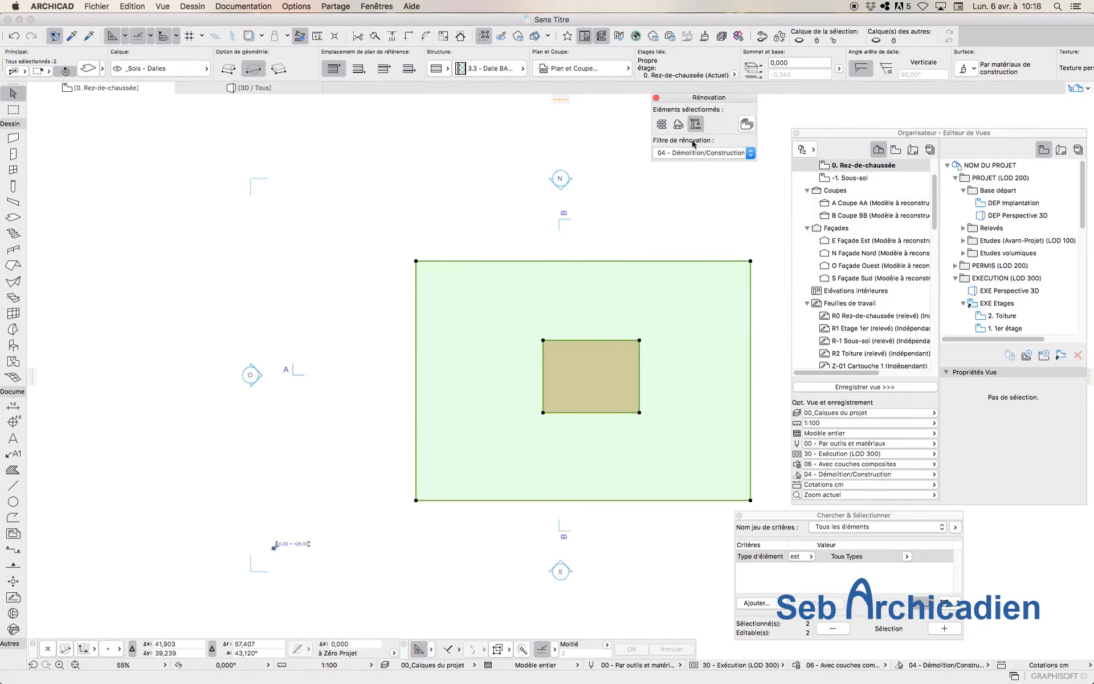
left_click(438, 222)
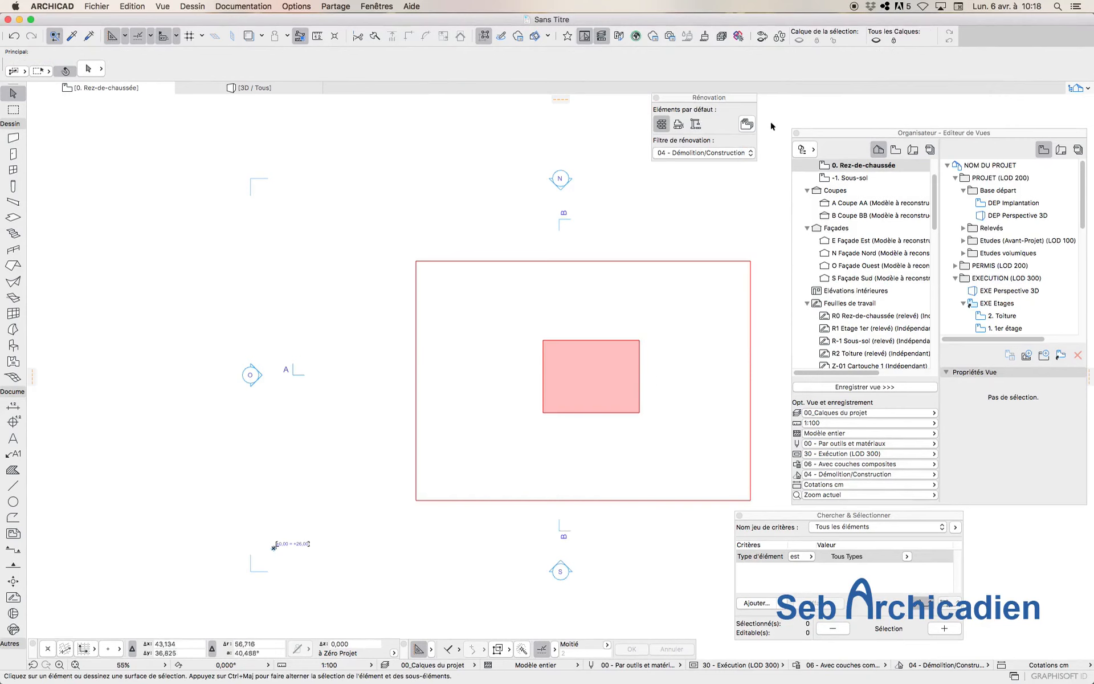
- Set the default renovation status to new and draw rectangular exterior walls between the slab's opposite corners
left_click(695, 125)
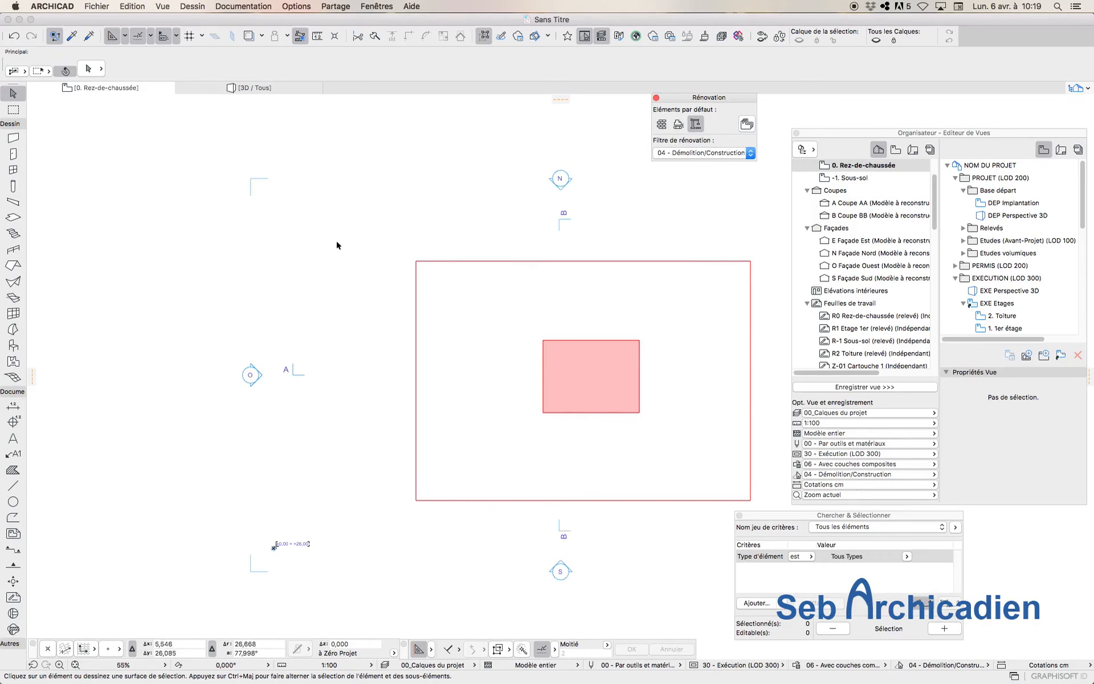
left_click_drag(337, 245, 415, 354)
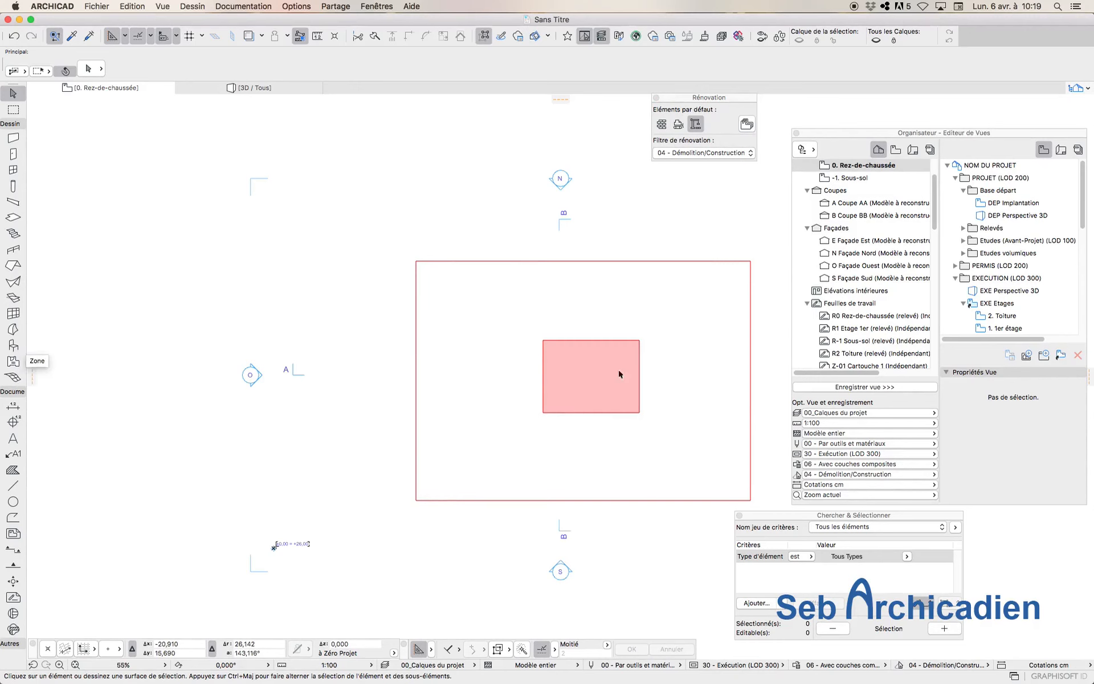
left_click(637, 344)
left_click(57, 205)
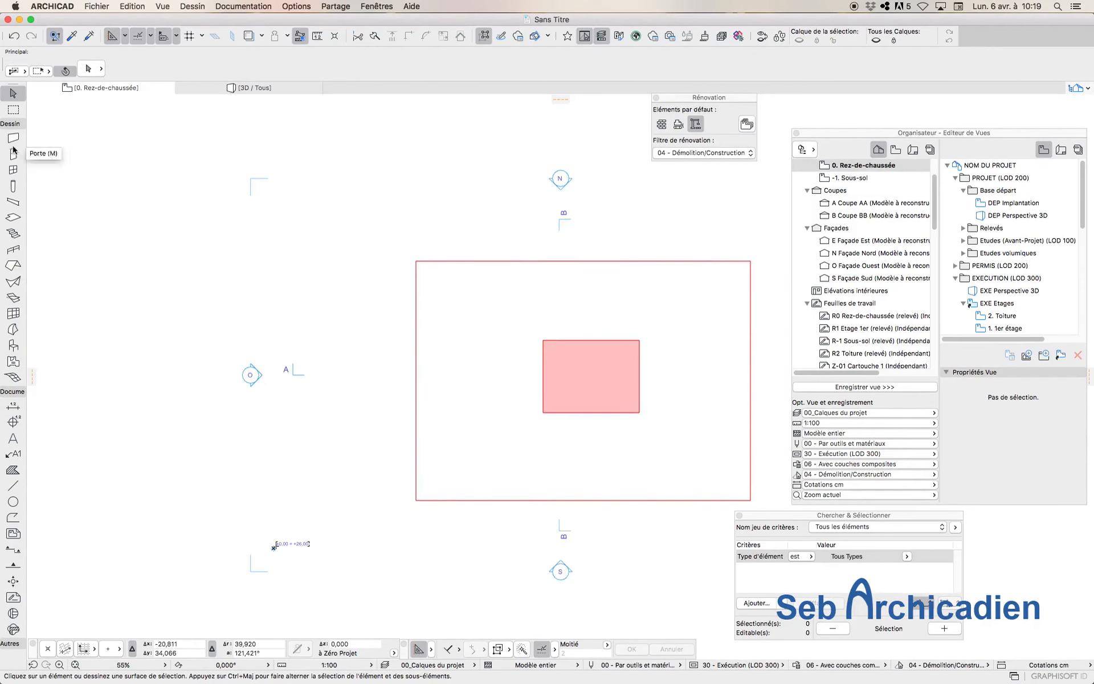
left_click(13, 138)
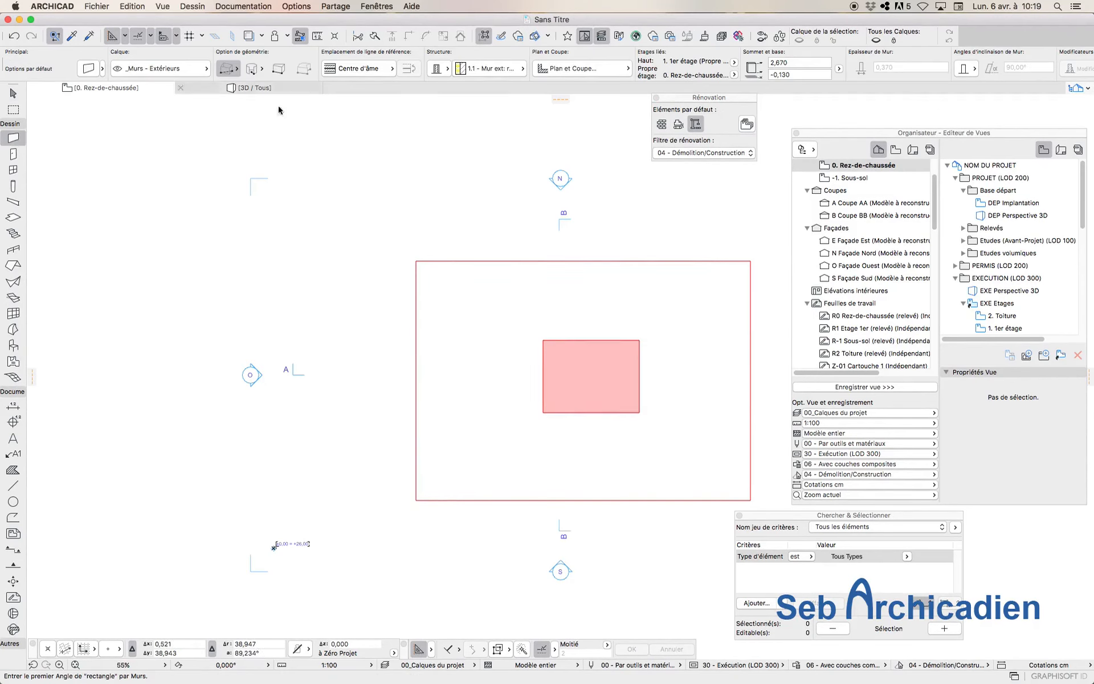
left_click(543, 340)
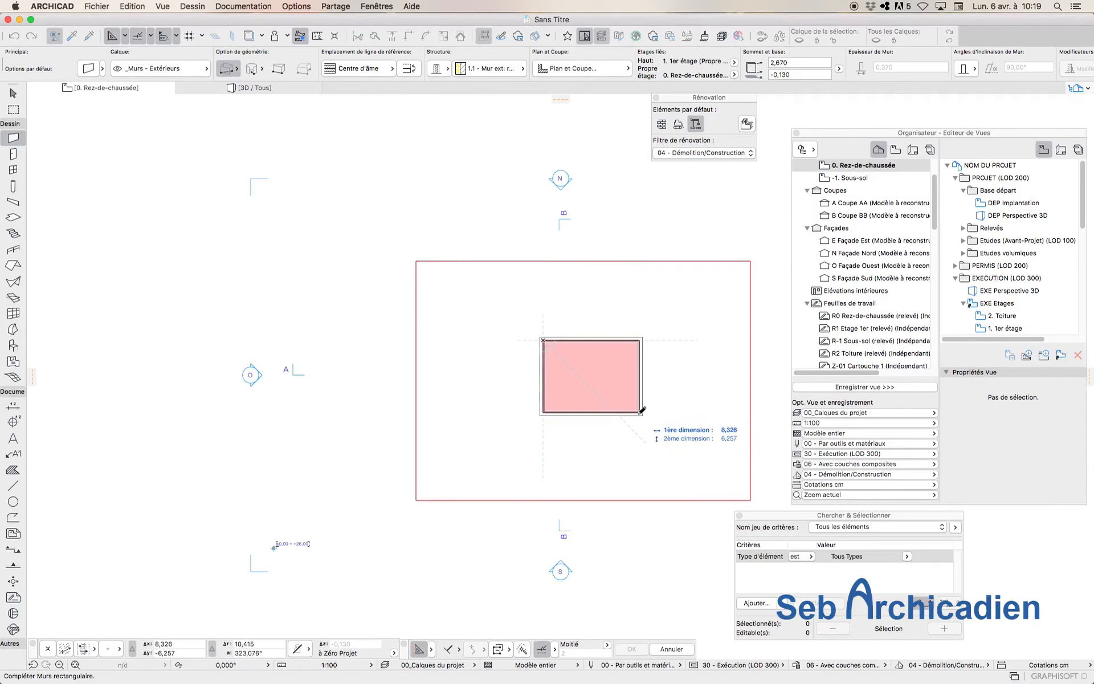
left_click(641, 412)
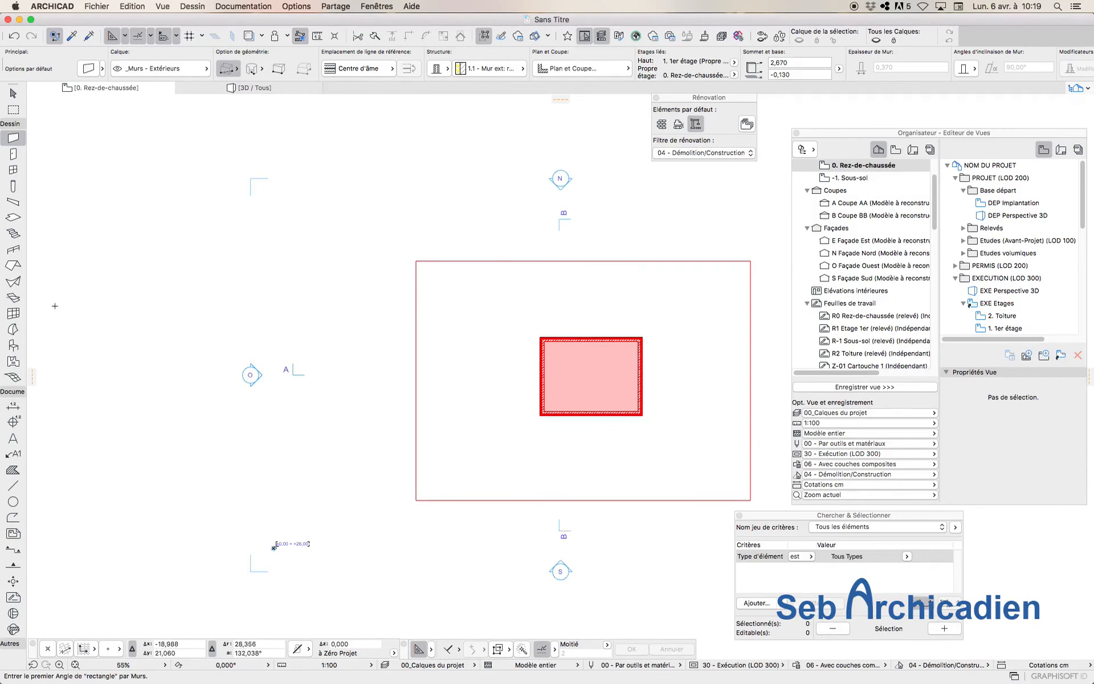
- Offset all the slab's edges outward to the outer face of the surrounding walls
left_click(13, 93)
left_click(598, 383)
scroll(650, 341, "up", 5)
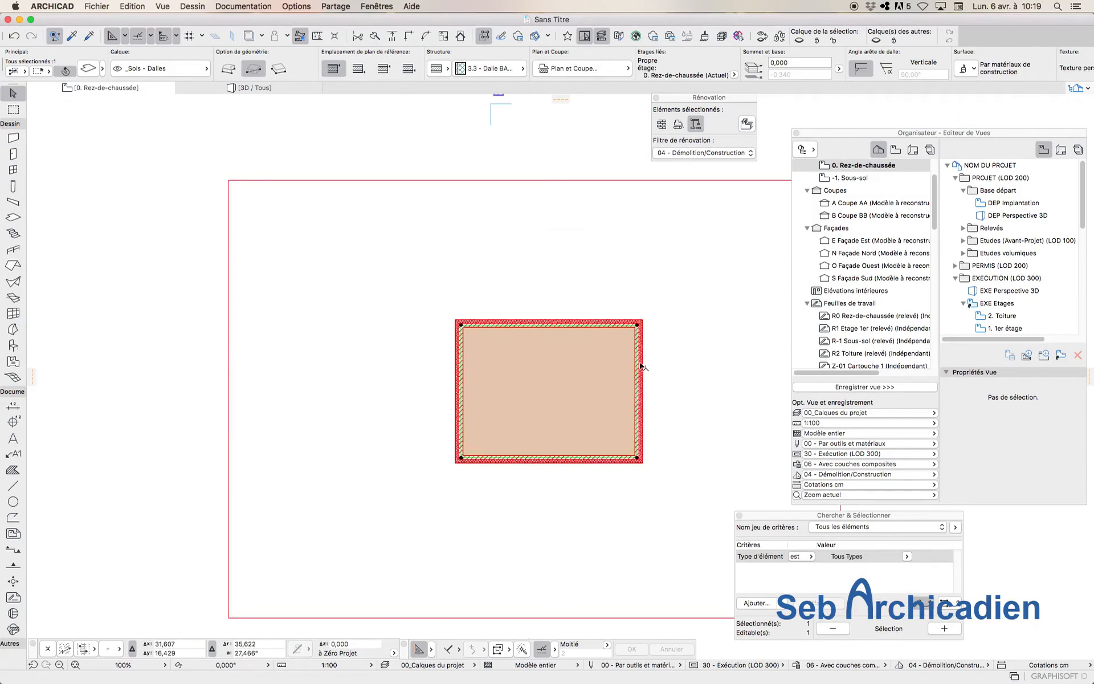
left_click(639, 336)
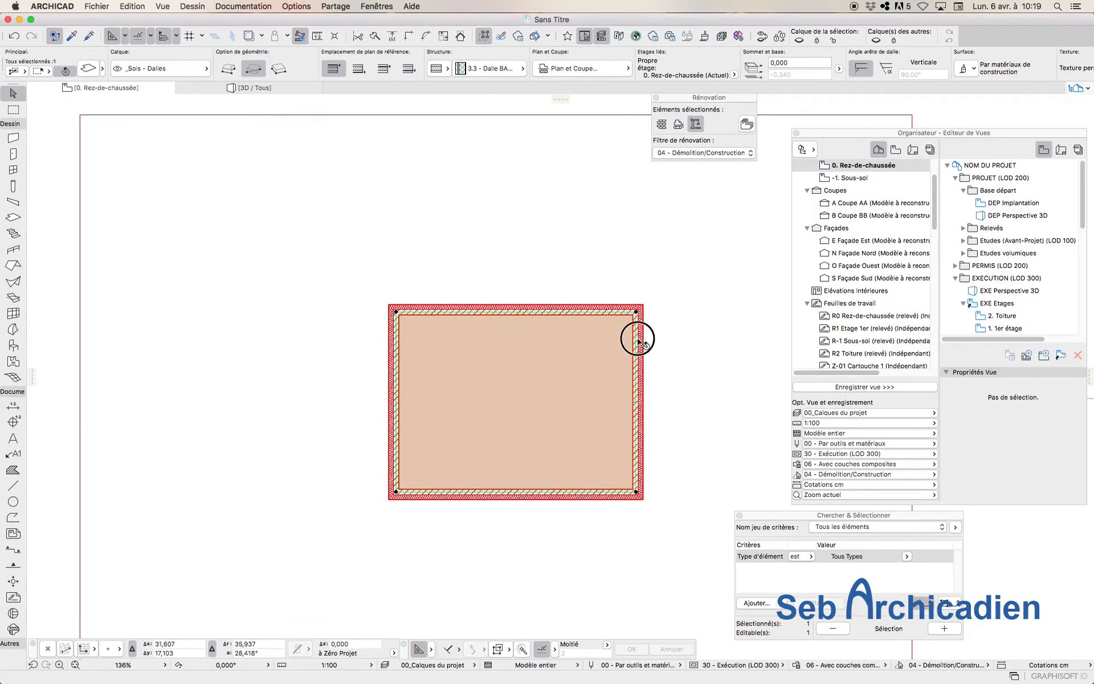
key("Escape")
left_click(636, 310)
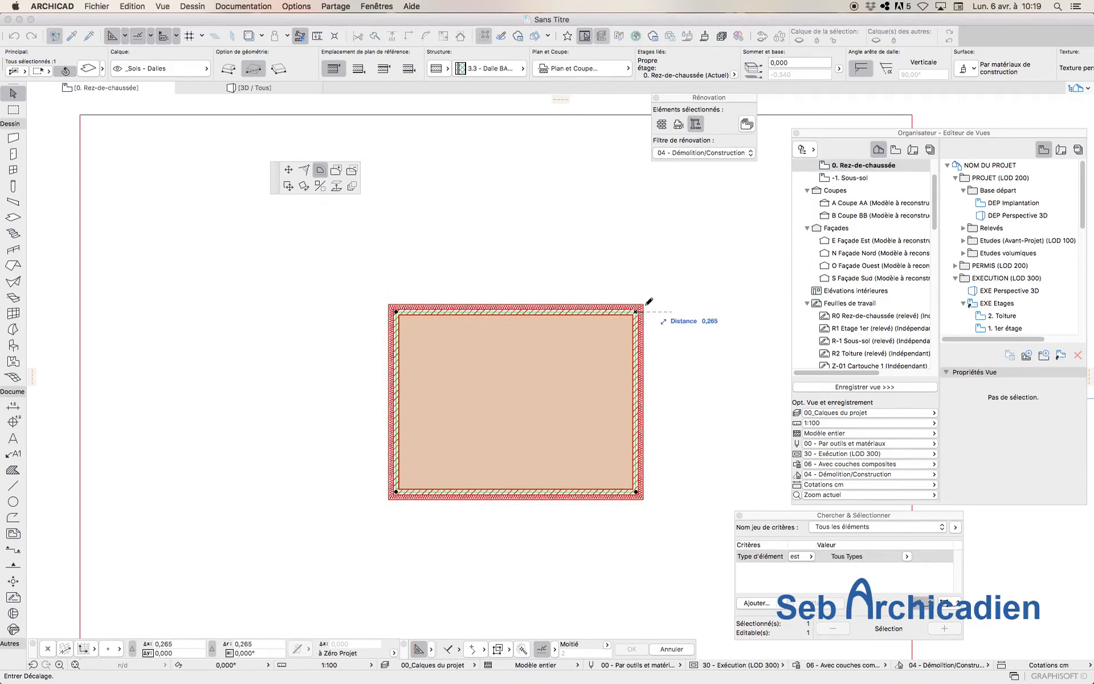
key("Escape")
scroll(224, 245, "down", 3)
scroll(224, 245, "down", 2)
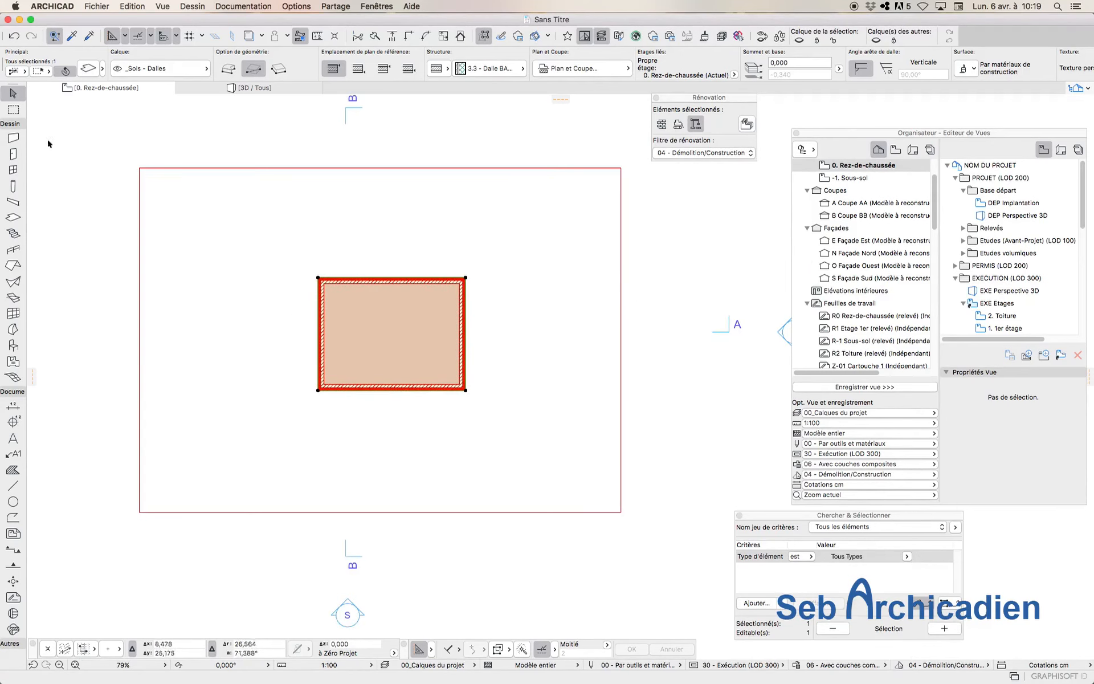
- Select the slab and its four walls together, leaving section line B out of the selection
left_click(47, 110)
left_click_drag(301, 262, 516, 457)
left_click(719, 332, "shift")
left_click_drag(385, 329, 357, 300)
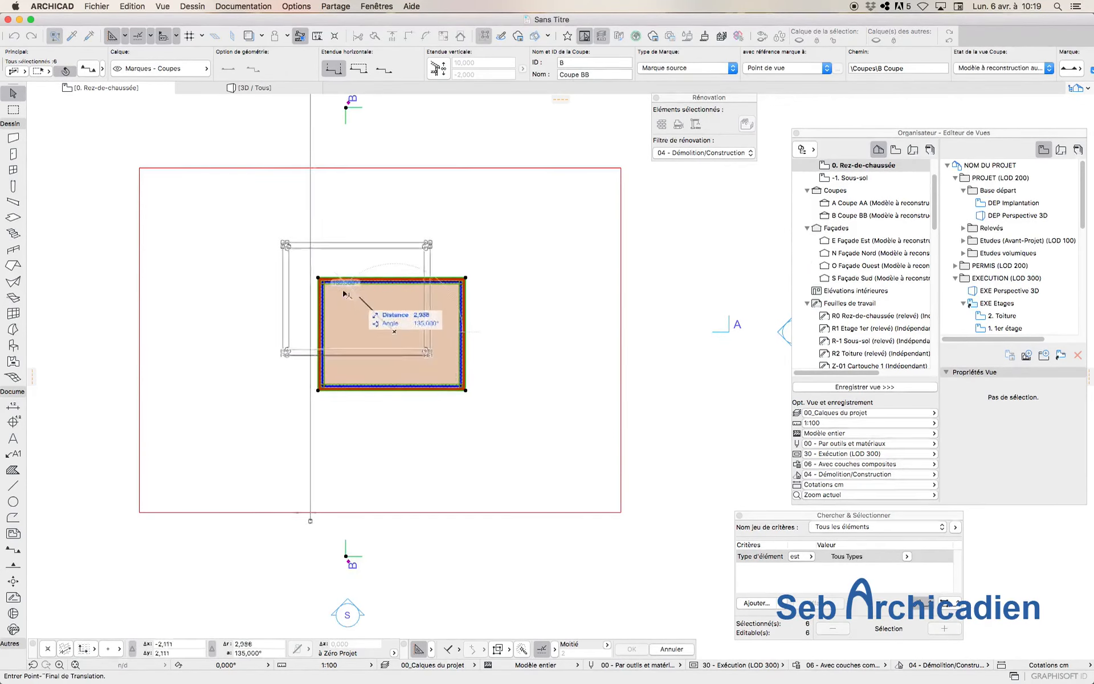
key("Escape")
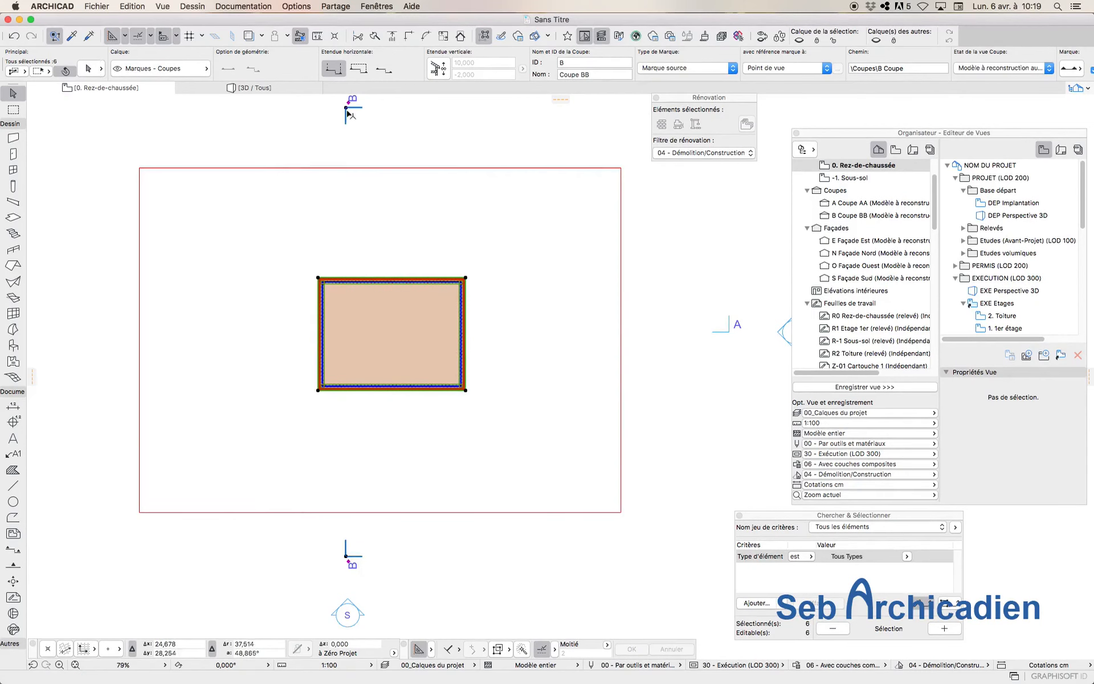
left_click(349, 114, "shift")
- Try moving the slab and walls about 5.43 m at about 143.2° and marking them for demolition, and undo both changes
mouse_move(382, 316)
left_mouse_down()
mouse_move(328, 266)
mouse_move(311, 268)
left_mouse_up()
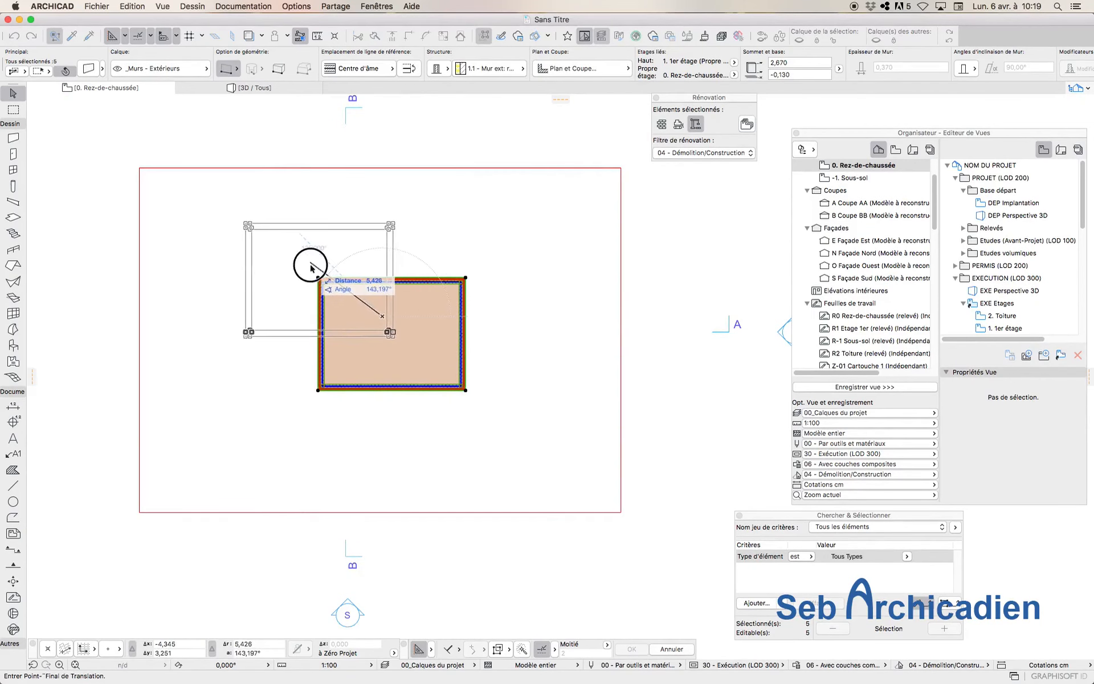
left_click(311, 268)
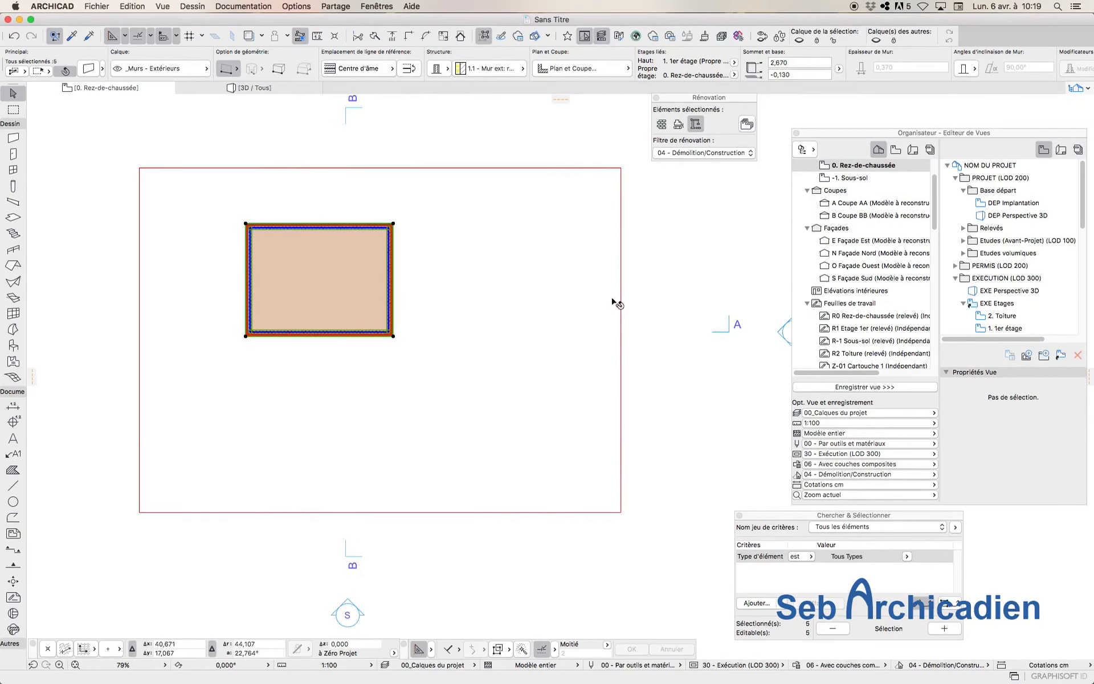
left_click(679, 124)
key("super+z")
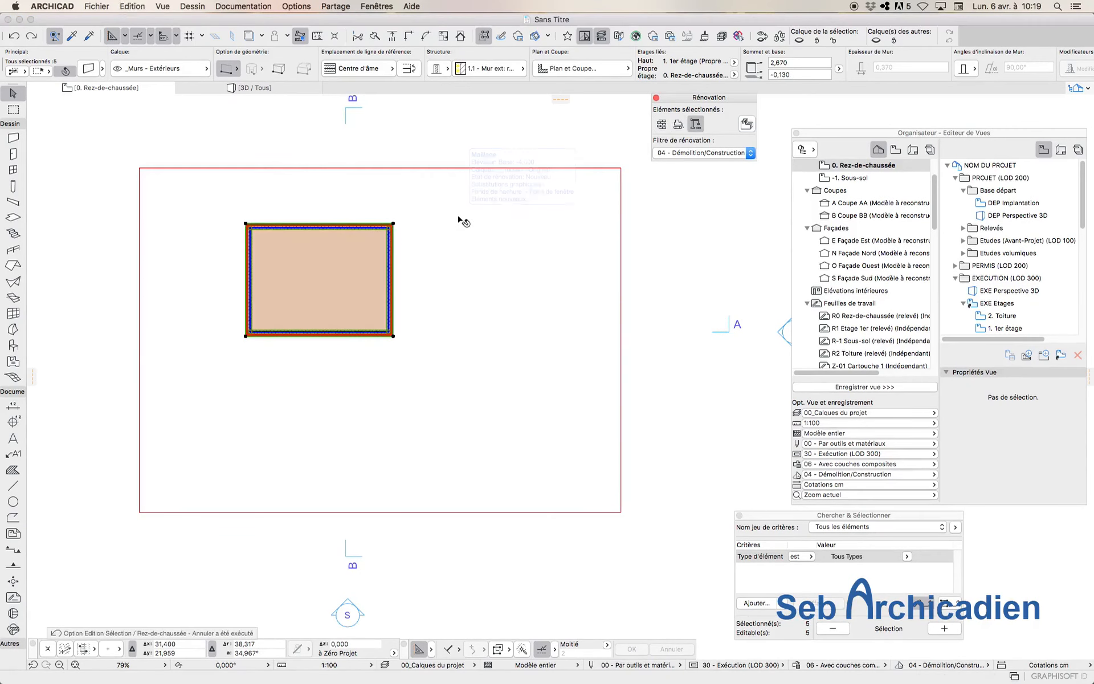
key("super+z")
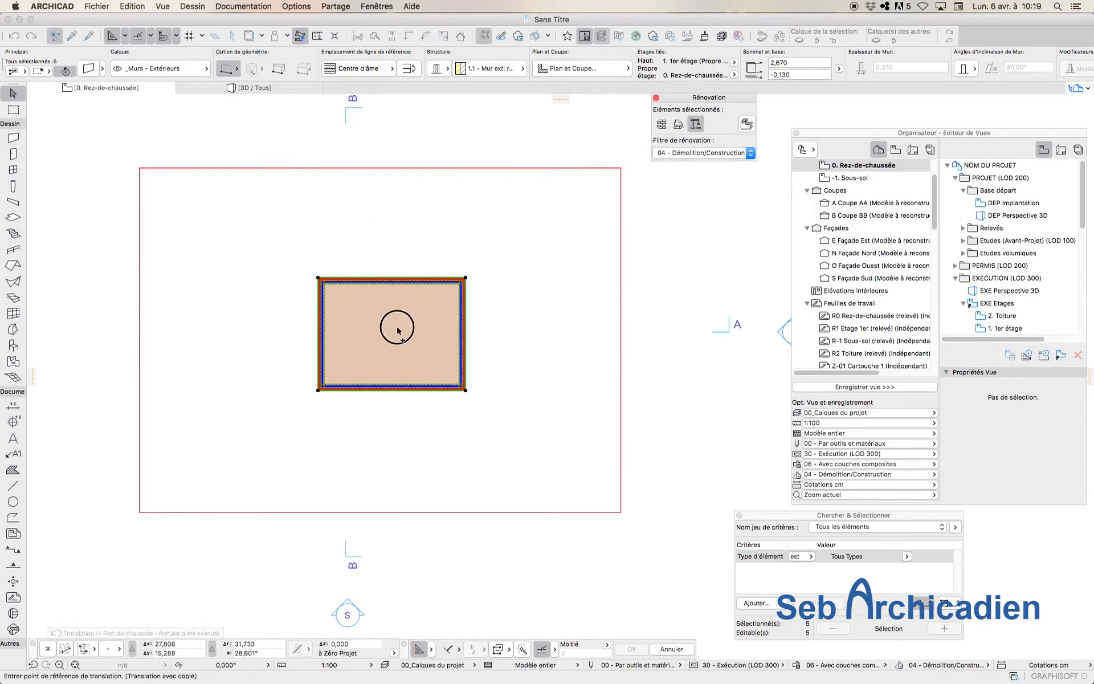
- Copy the slab and walls toward the terrain's upper-left corner, overlapping the original, and set the copy's renovation status to demolish
left_click_drag(391, 320, 295, 252)
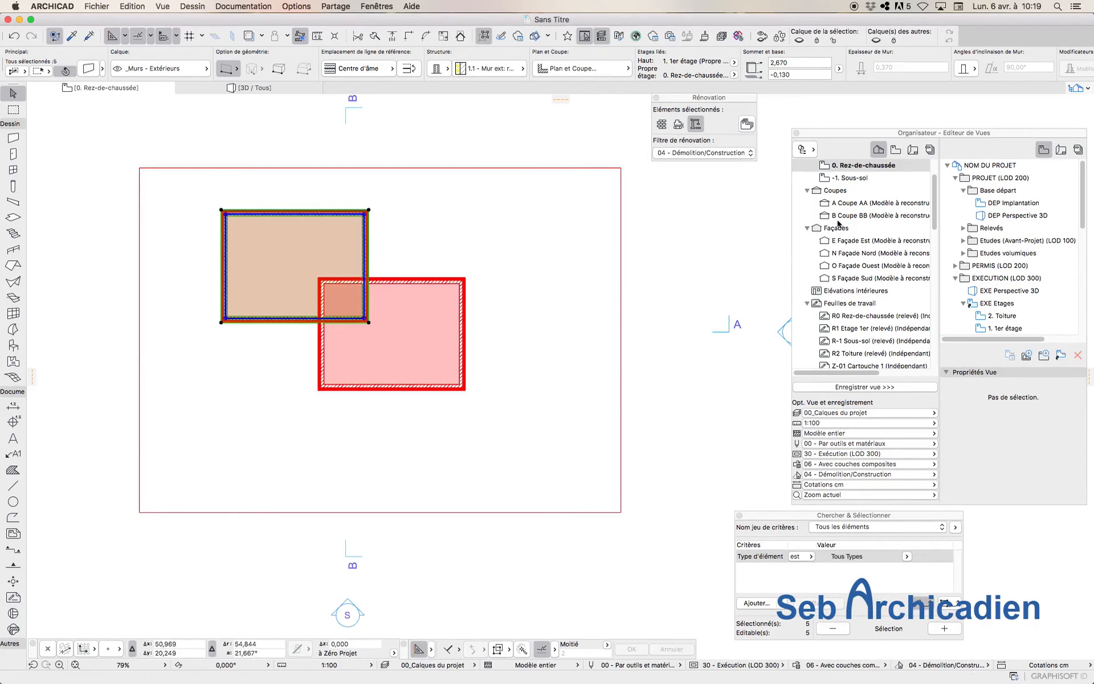
left_click(678, 124)
left_click(195, 139)
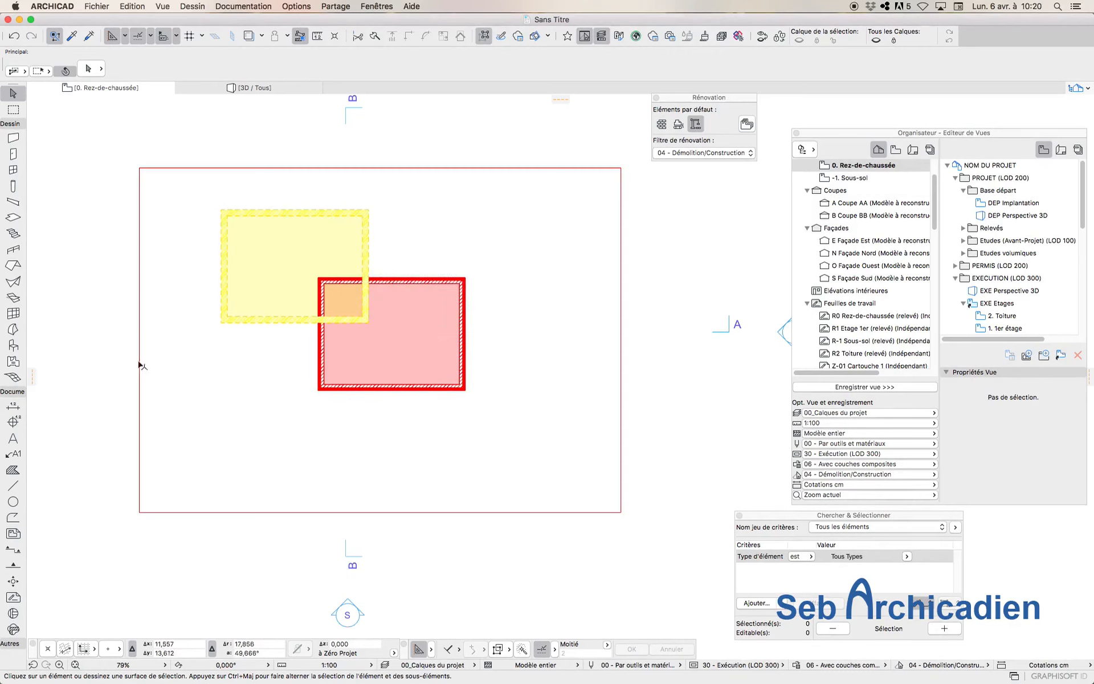
- Duplicate the terrain mesh in place, using its upper-left corner as reference, and set the copy's renovation status to demolish
left_click(166, 176)
key("super+alt+d")
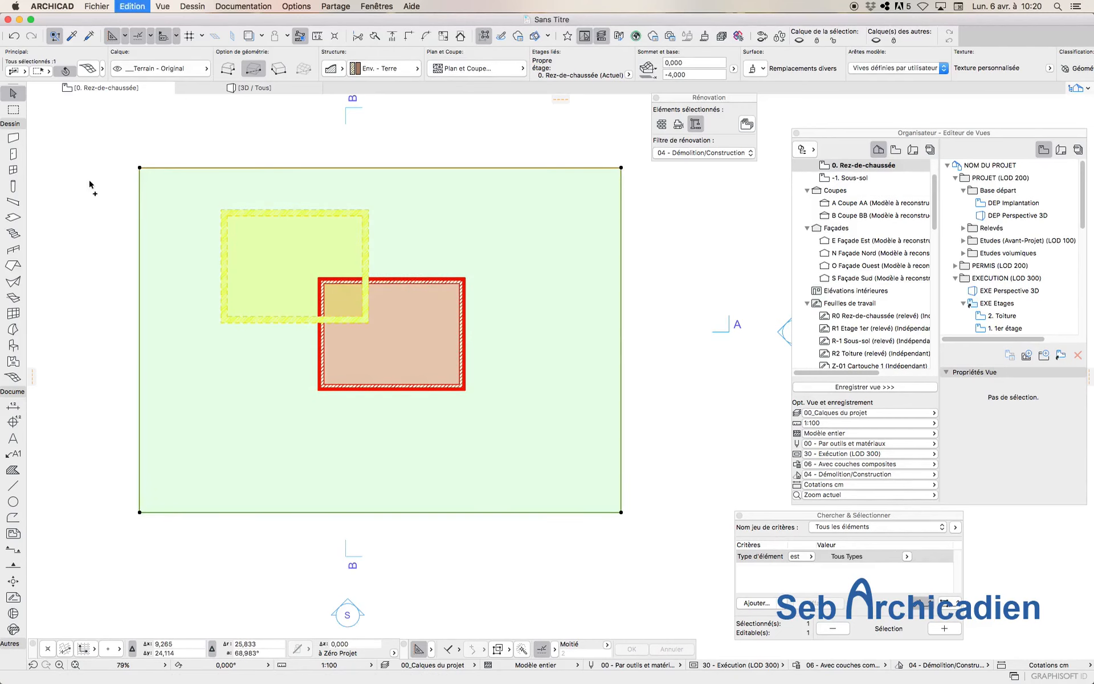
left_click(139, 167)
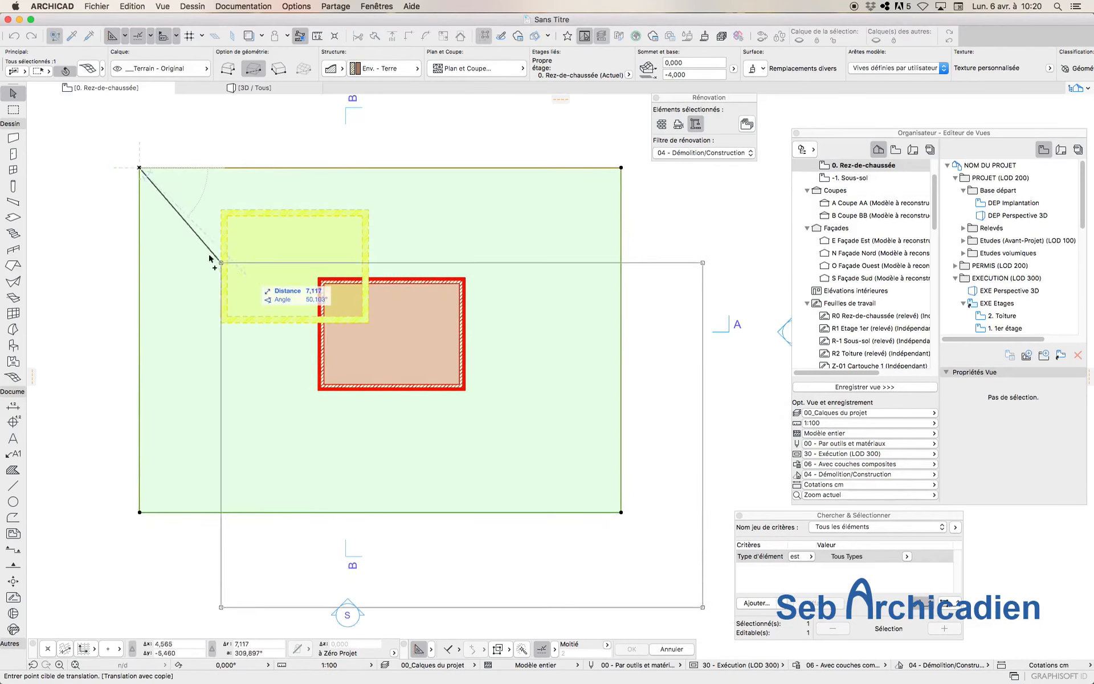
left_click(140, 168)
left_click(679, 124)
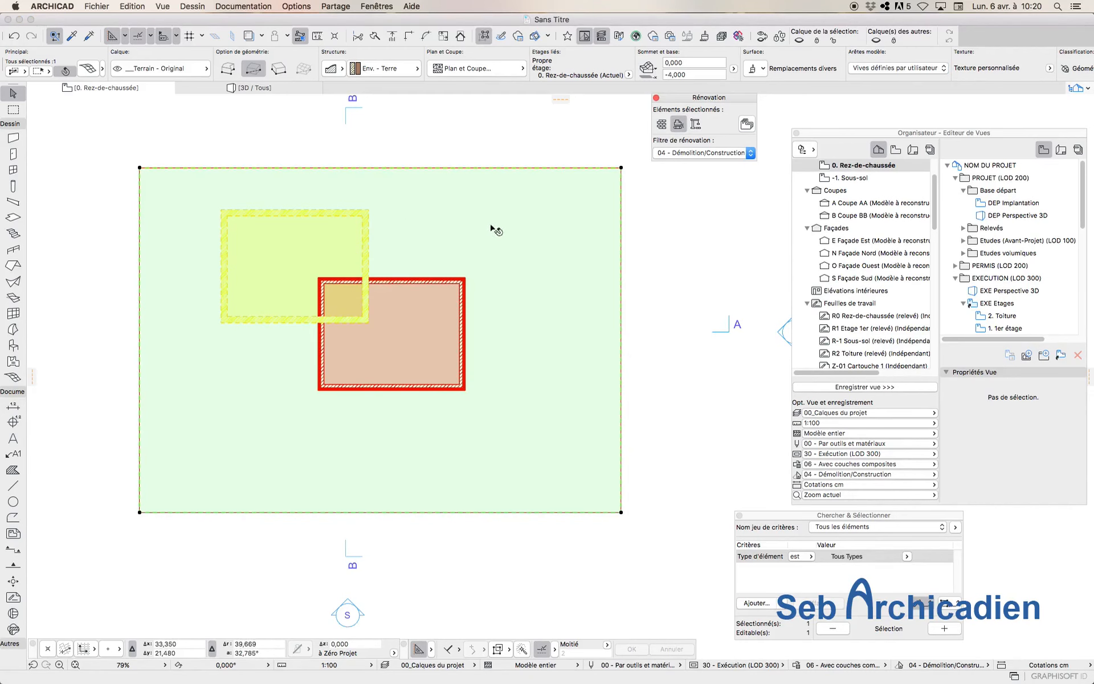
- Examine the overlapping terrain meshes in 3D with the one marked for demolition selected, and return to the ground-floor plan
key("F3")
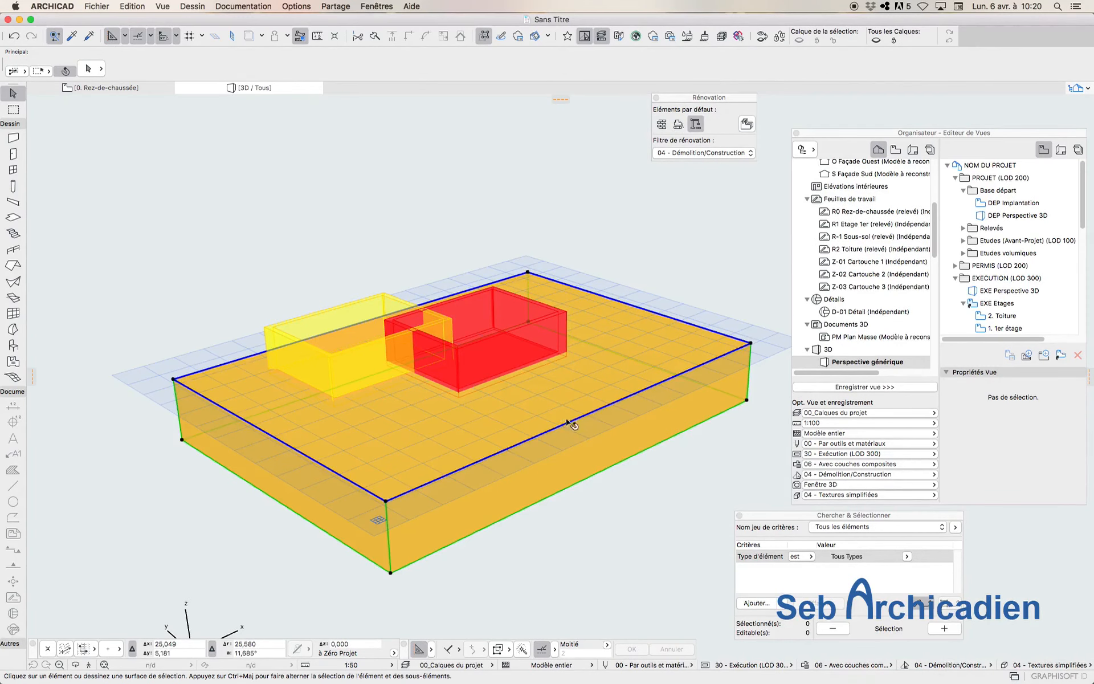
left_click(700, 423)
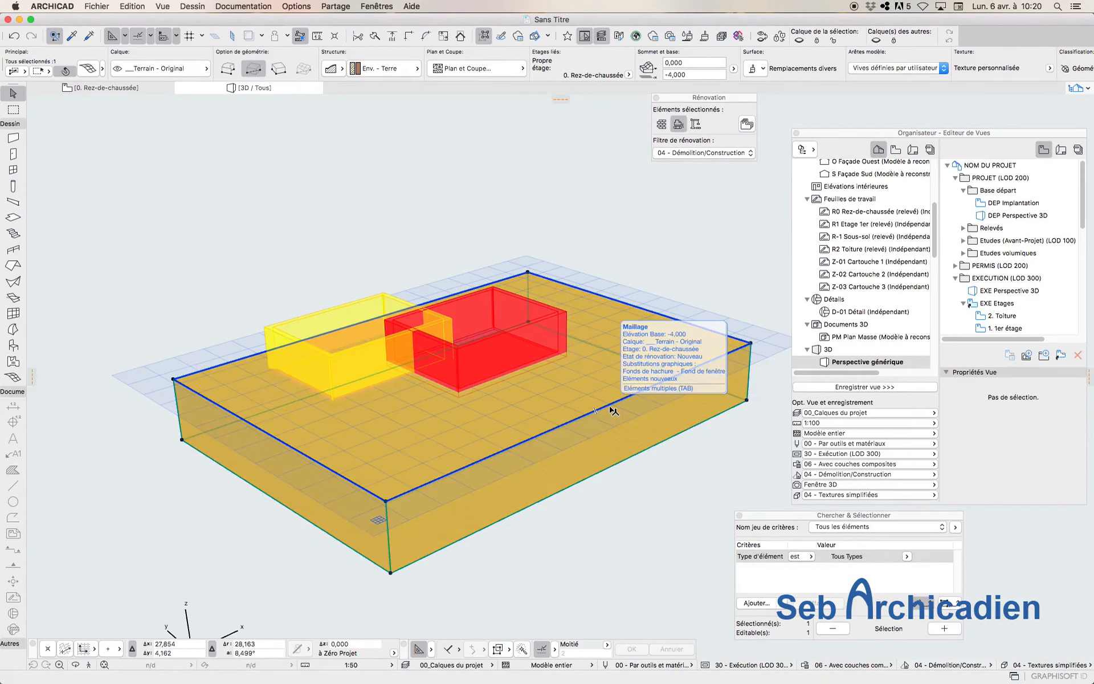
left_click(610, 407)
key("Escape")
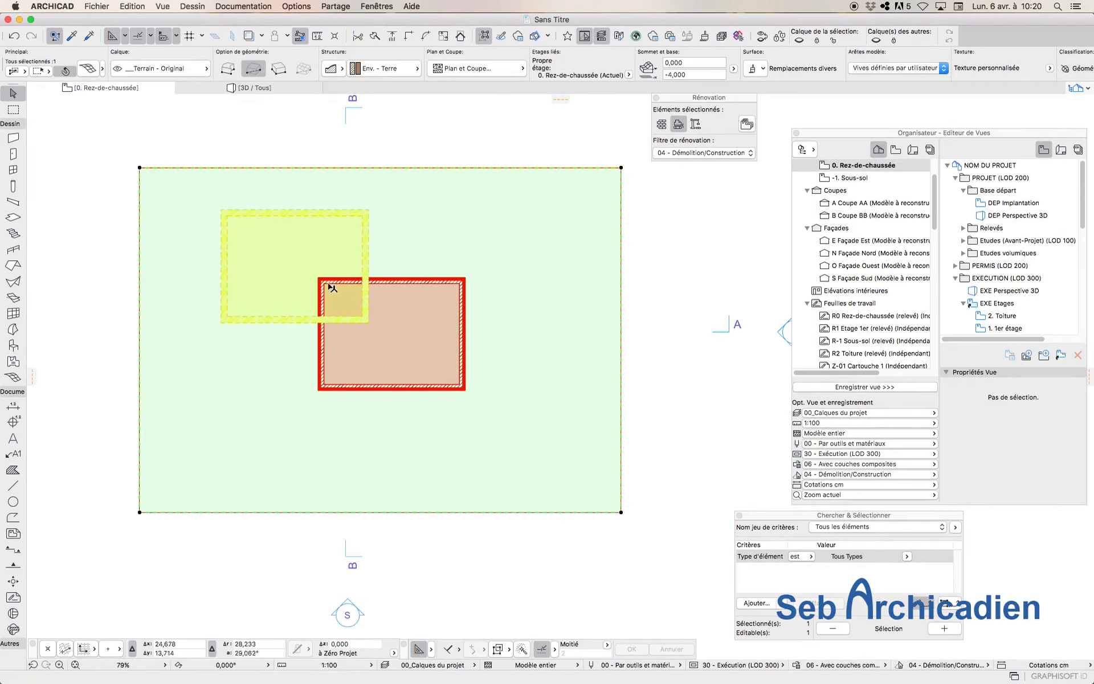
- Add the slab and walls marked for demolition to the terrain selection, turning off group suspension to include all four walls
left_click(205, 128)
left_click(312, 190)
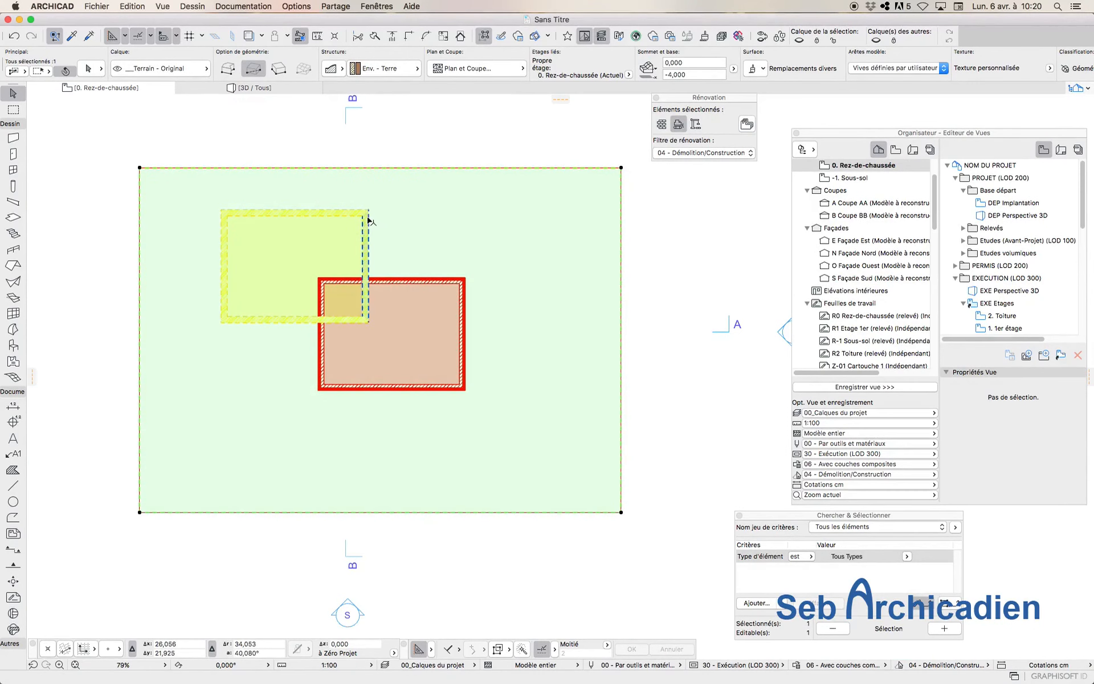
left_click(305, 240, "shift")
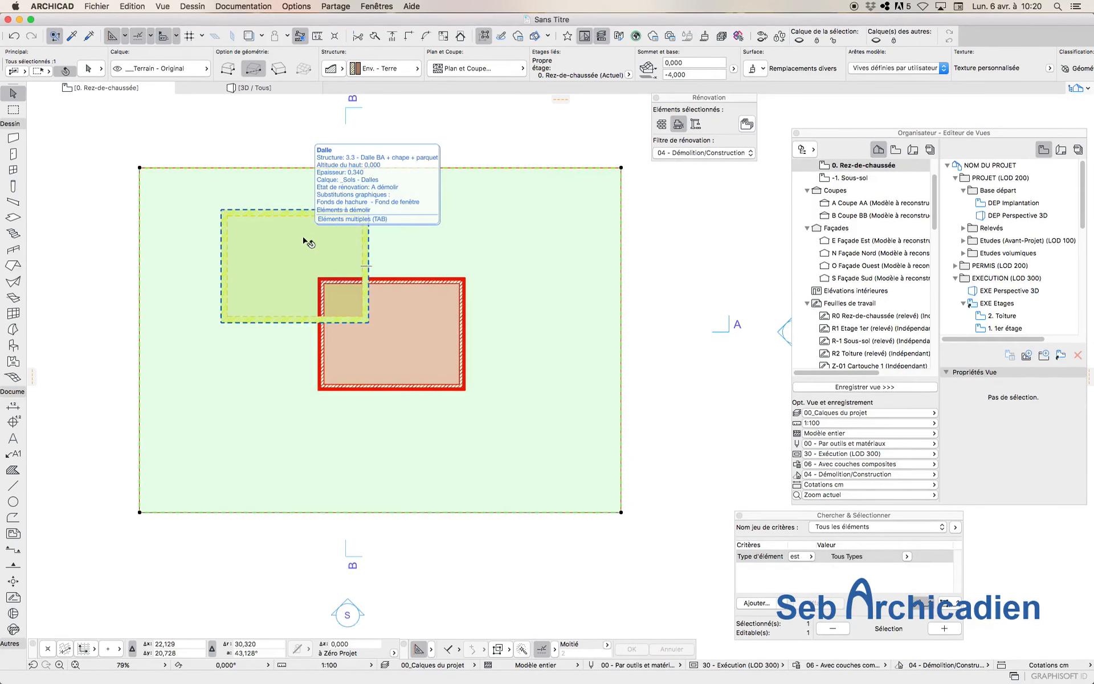
left_click(255, 215, "shift")
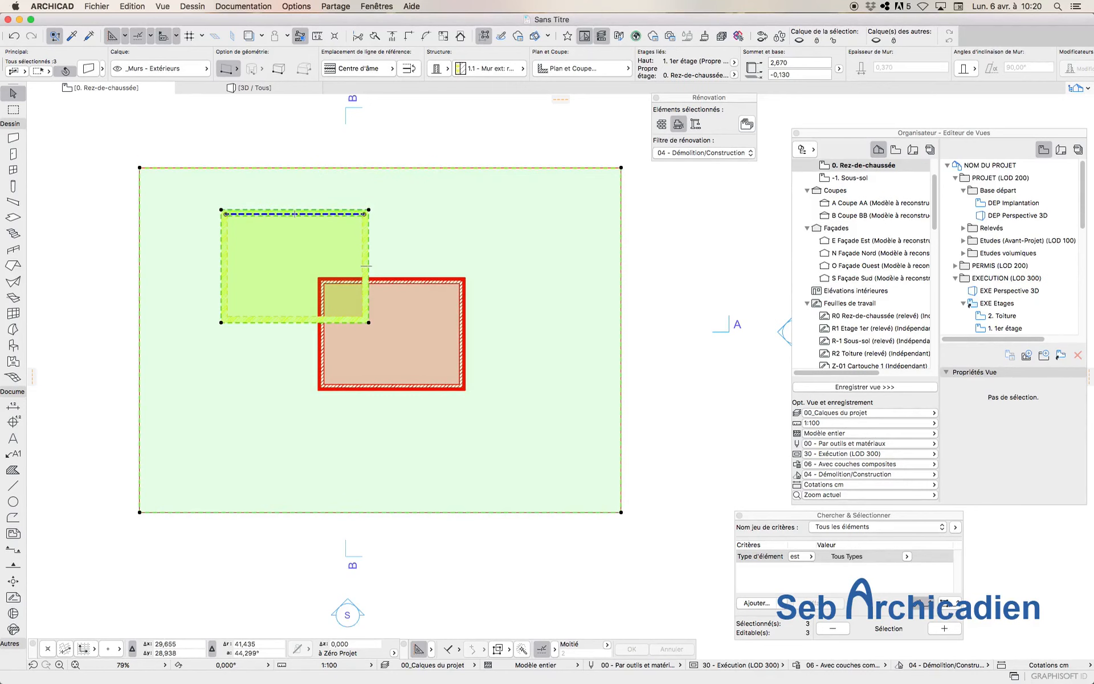
left_click(132, 7)
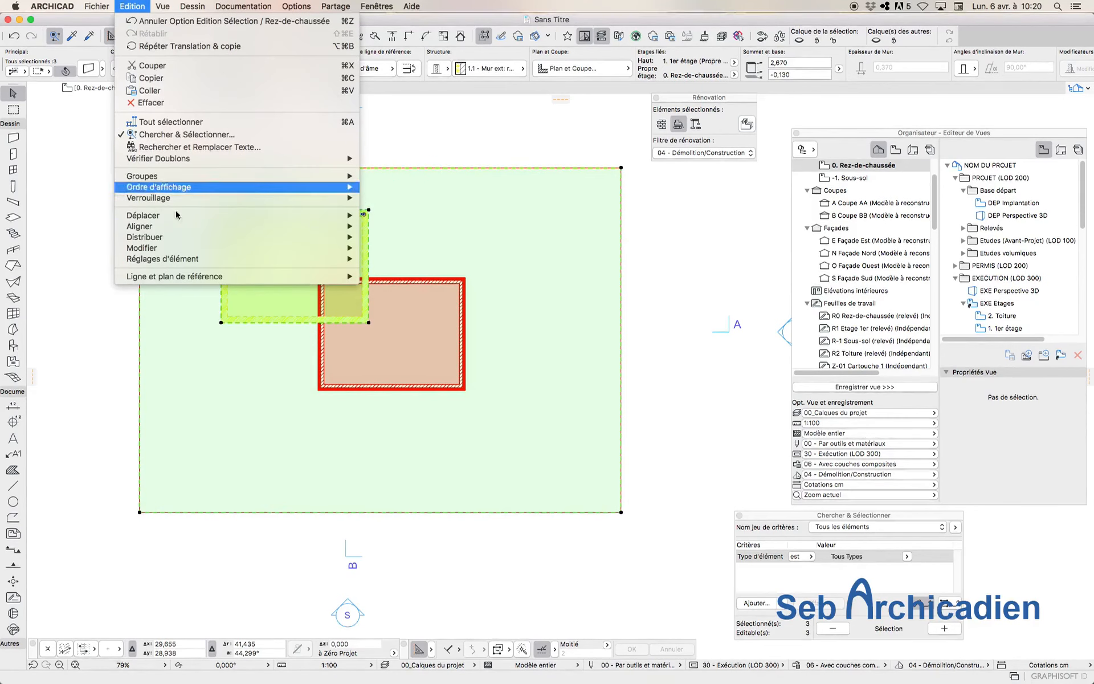
mouse_move(188, 176)
left_click(399, 208)
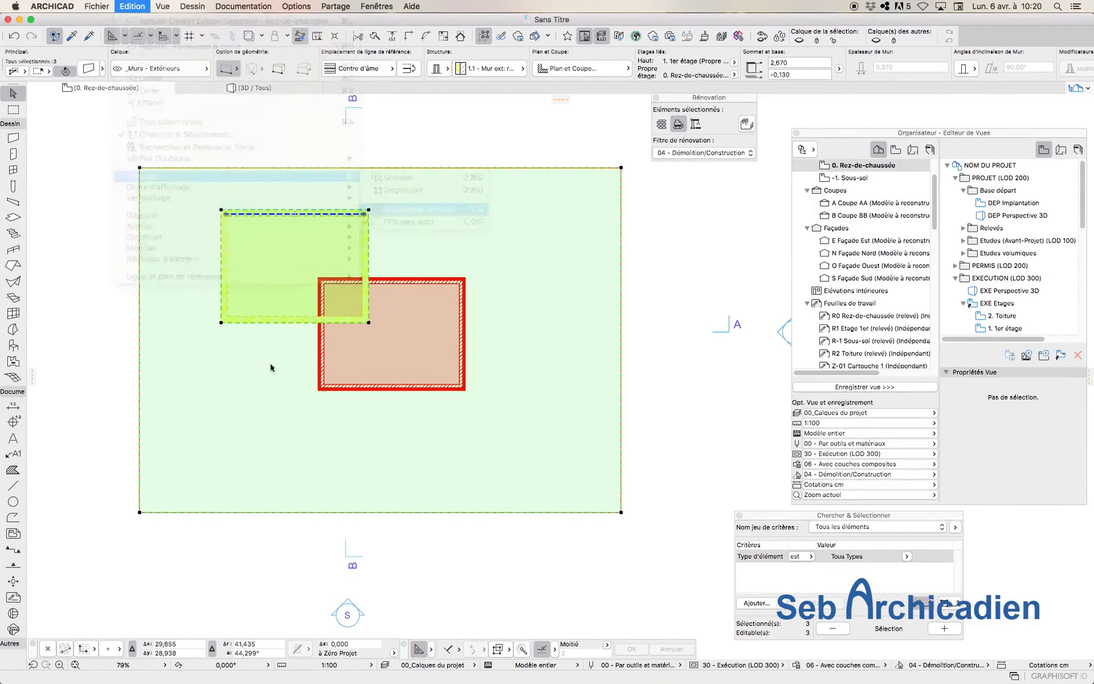
- Display only the selected demolition terrain, slab and walls in 3D
left_click(146, 6)
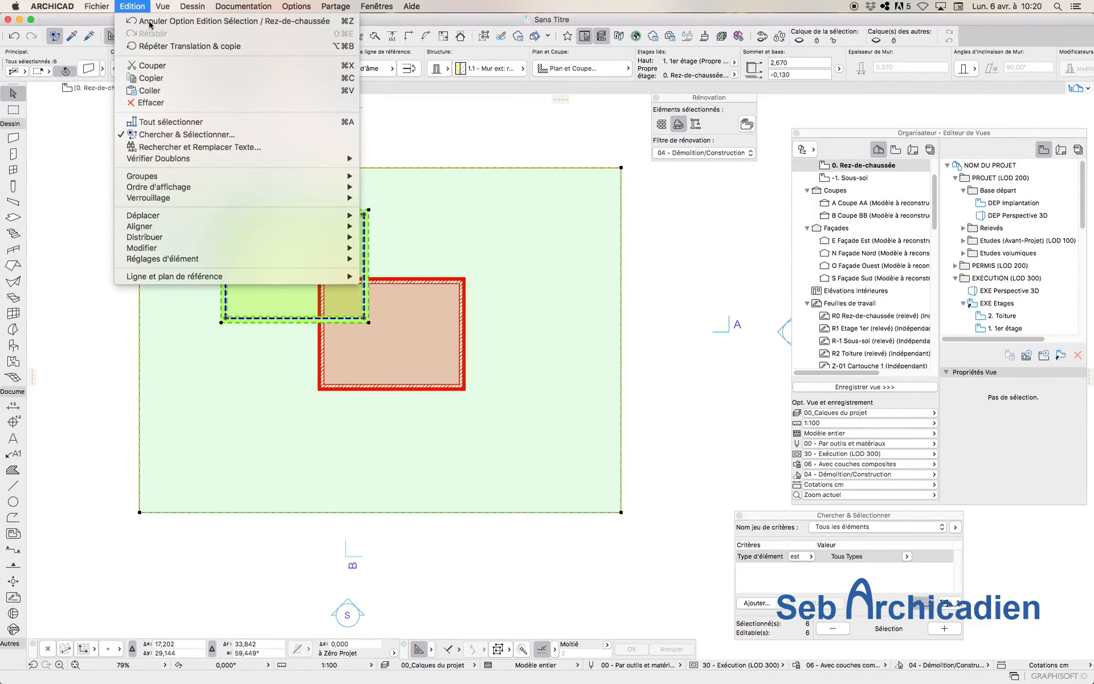
mouse_move(163, 7)
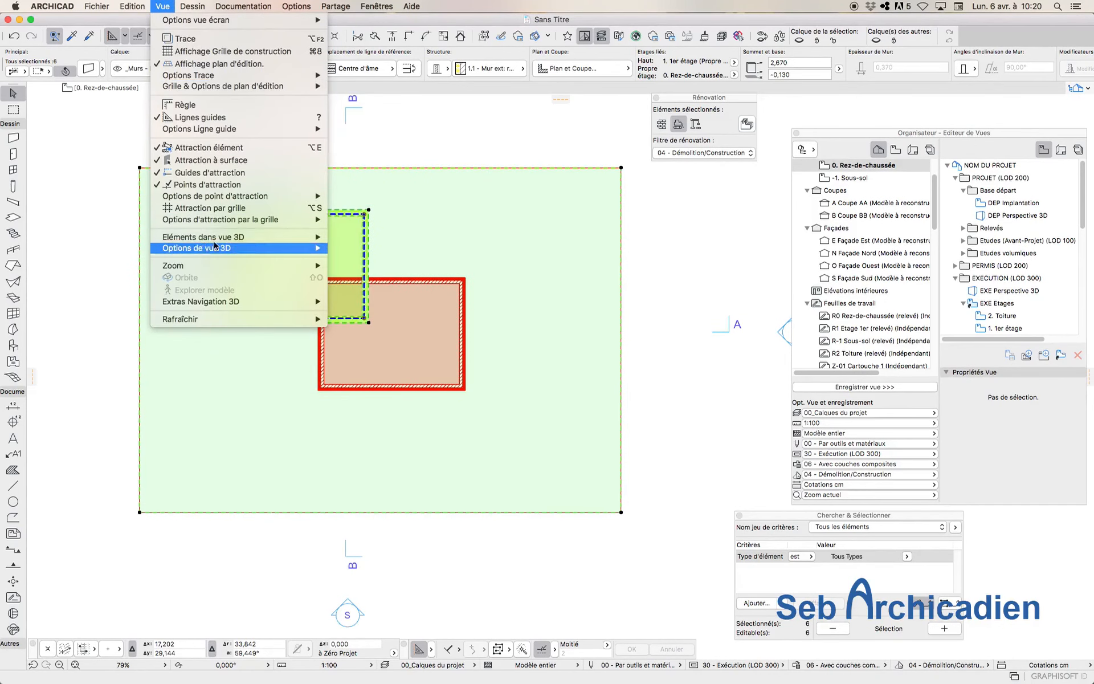
mouse_move(228, 237)
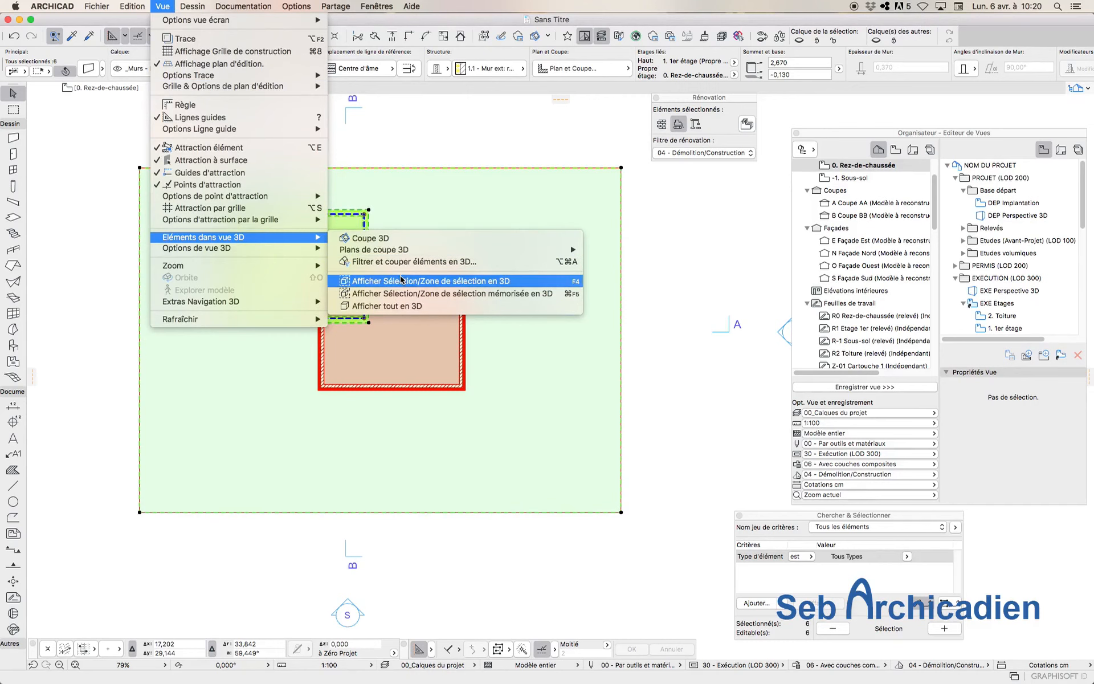
left_click(402, 280)
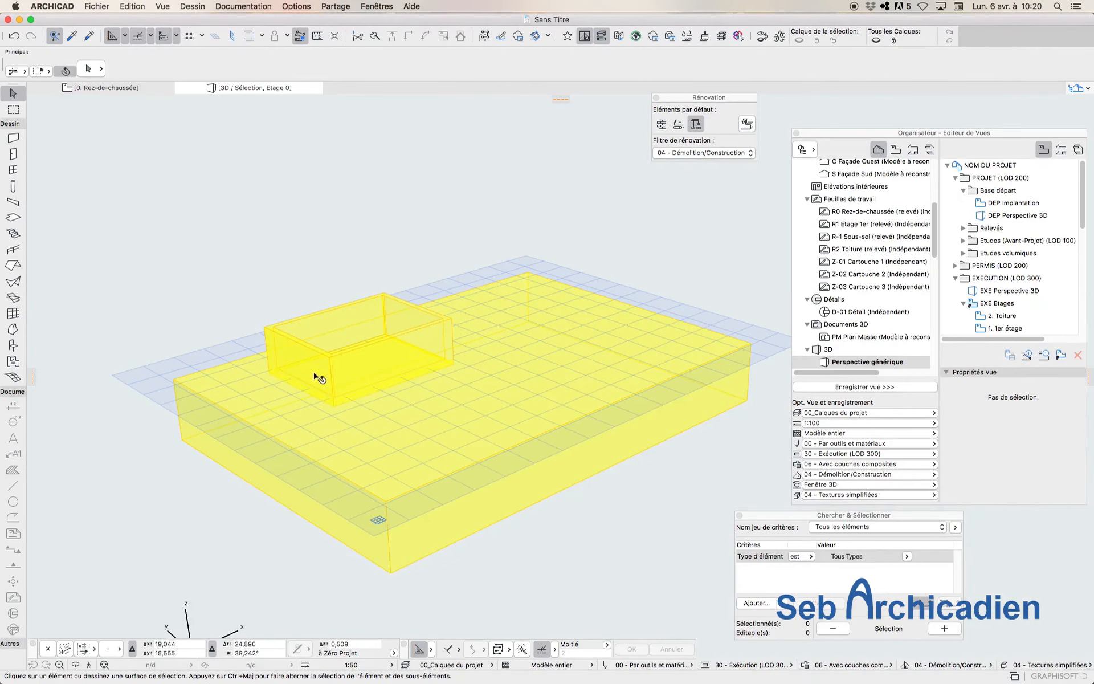
scroll(224, 339, "up", 5)
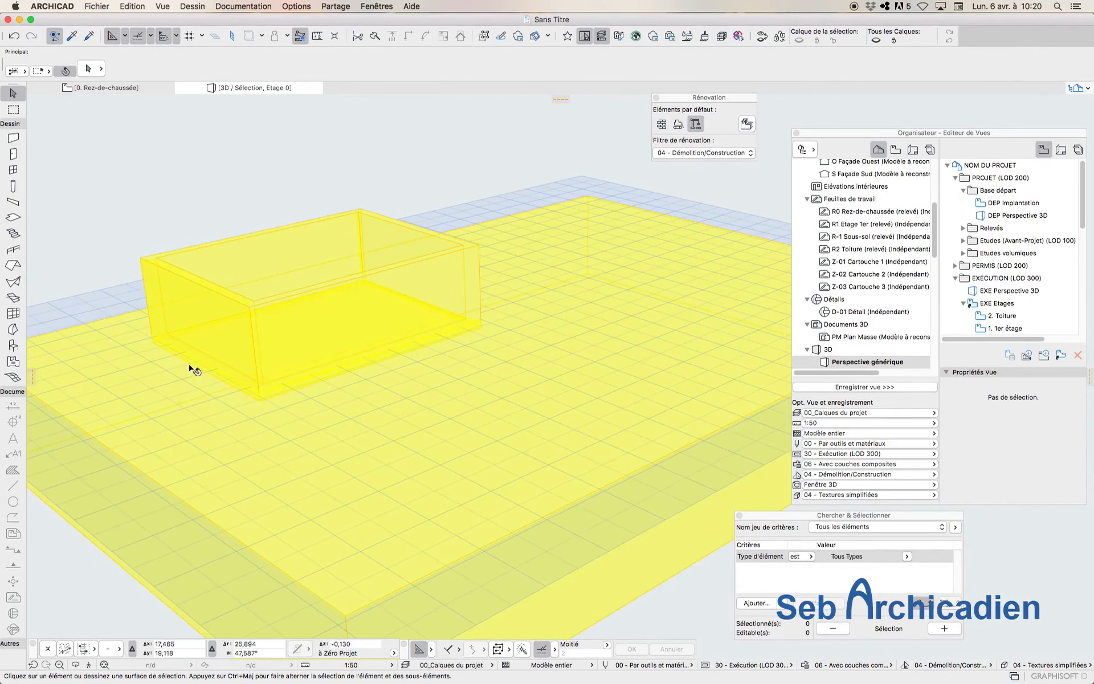
left_click(460, 382)
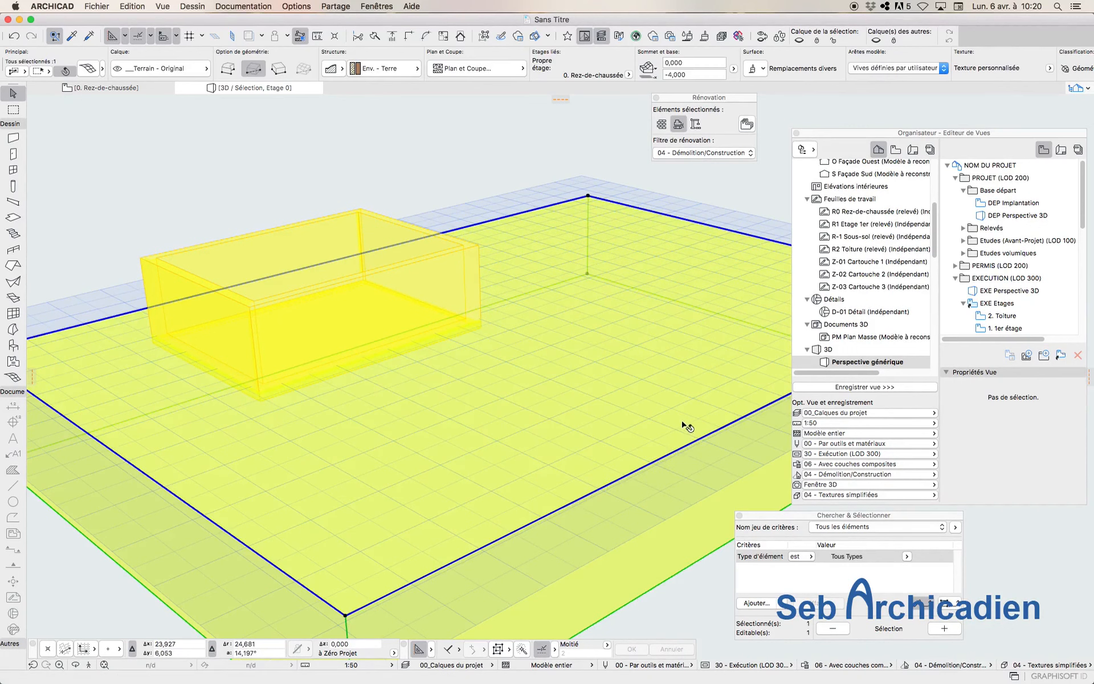
left_click(558, 207)
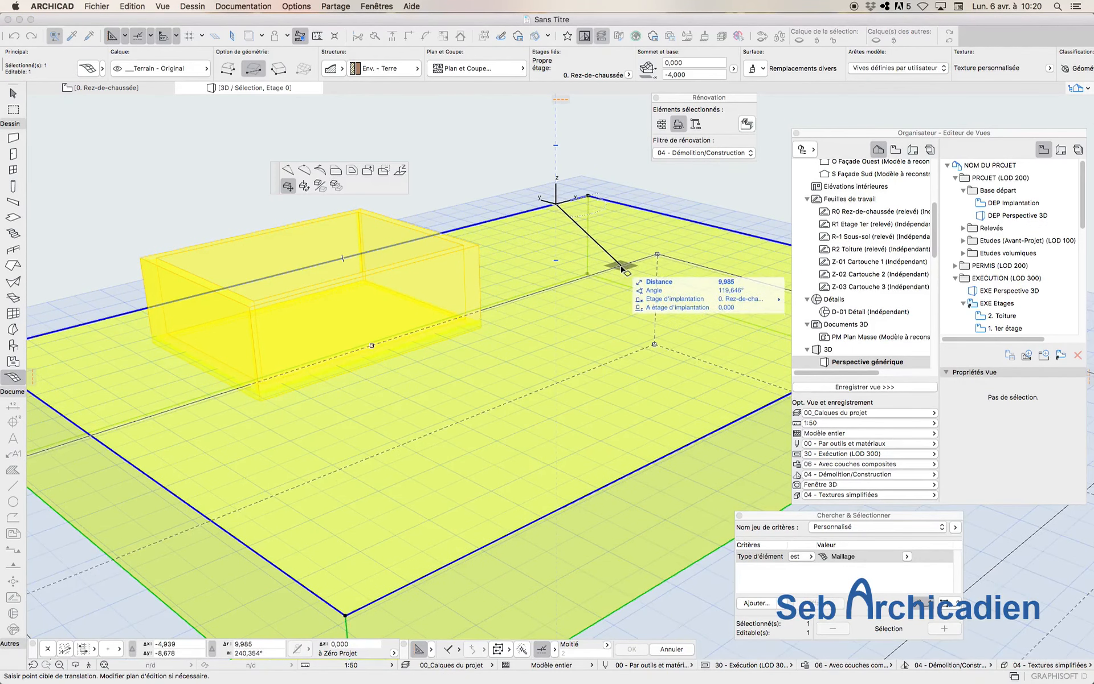
left_click(287, 170)
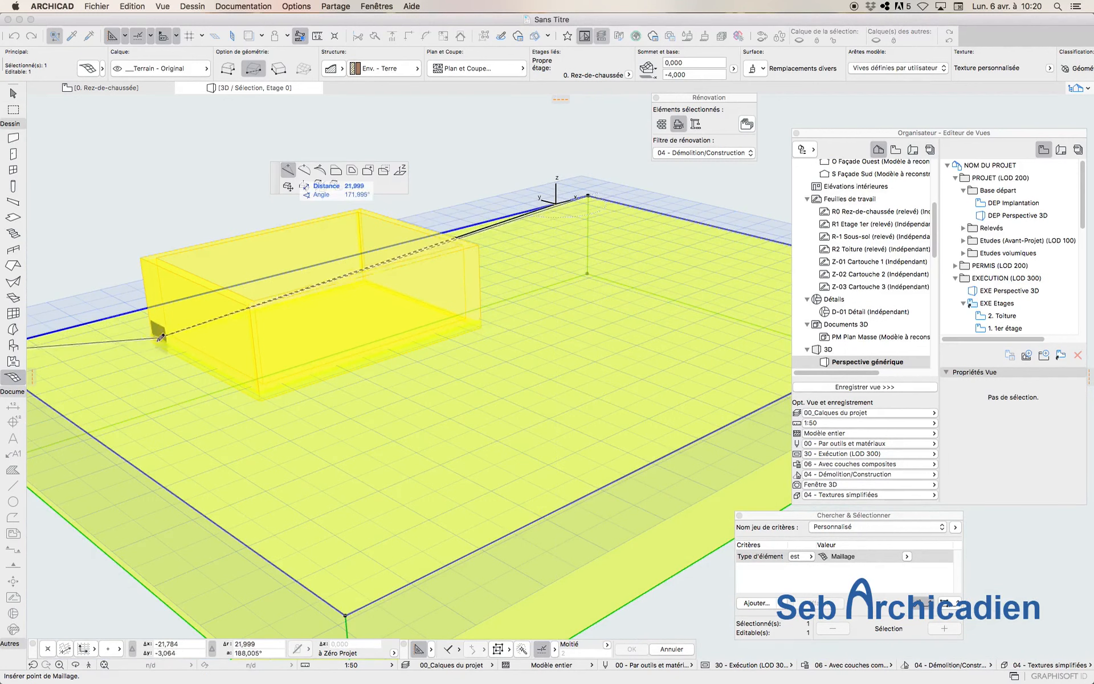
left_click(160, 338)
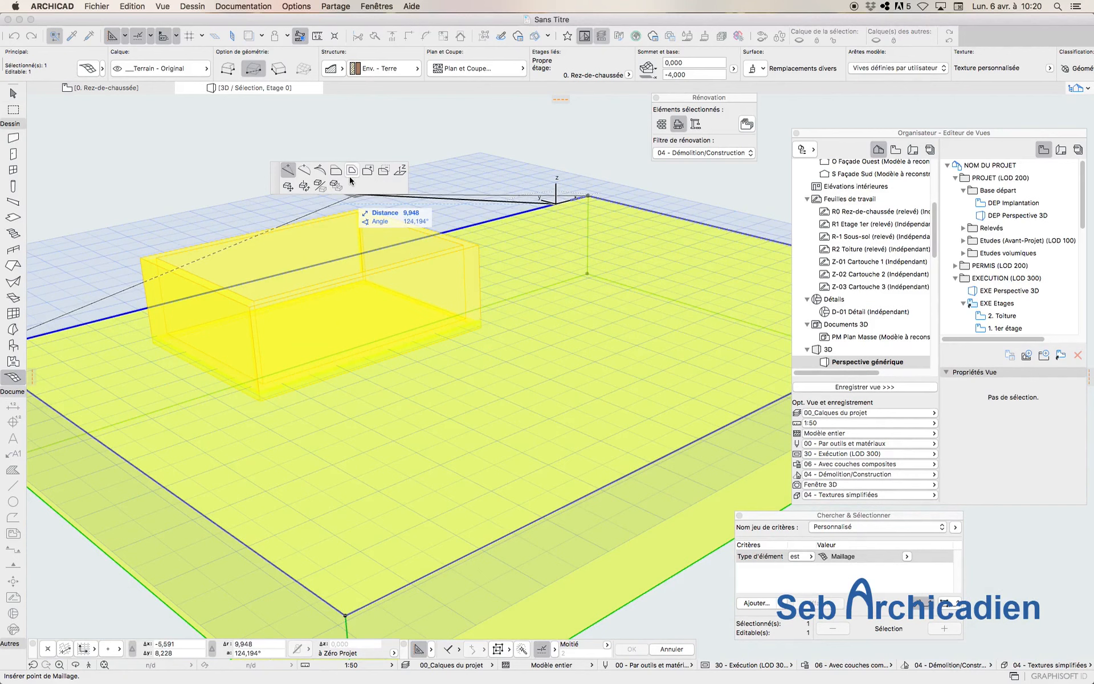
key("Escape")
- On the ground-floor plan, add a rectangle of mesh points to the demolition terrain along the slab's outline, fitted to user ridges
left_click(123, 88)
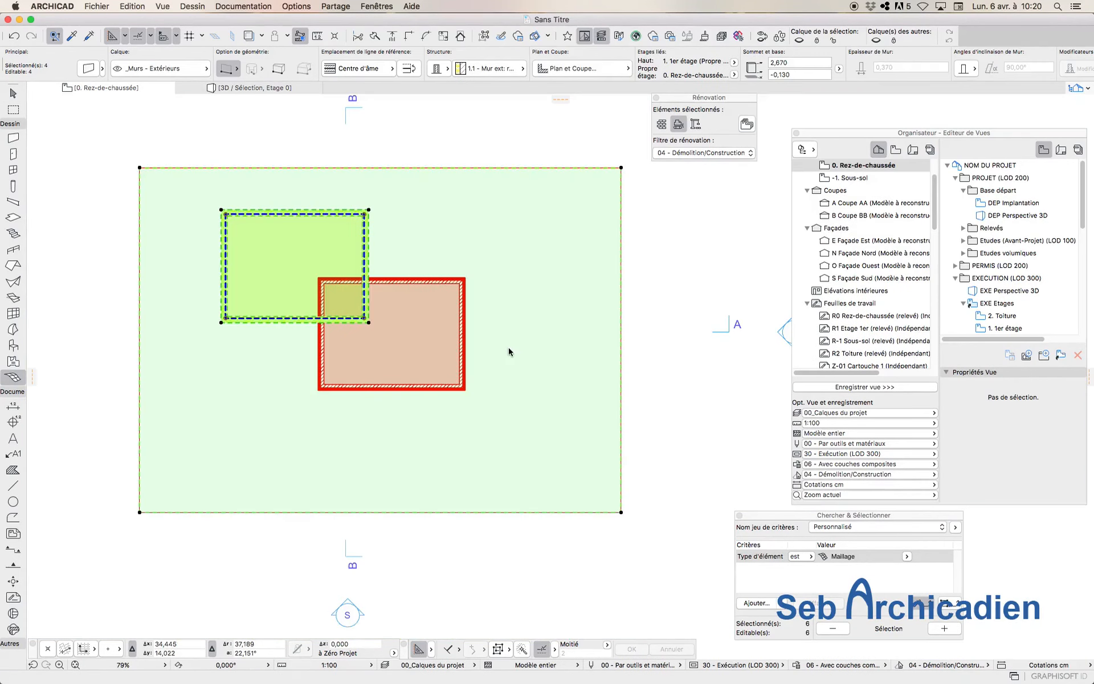
key("Escape")
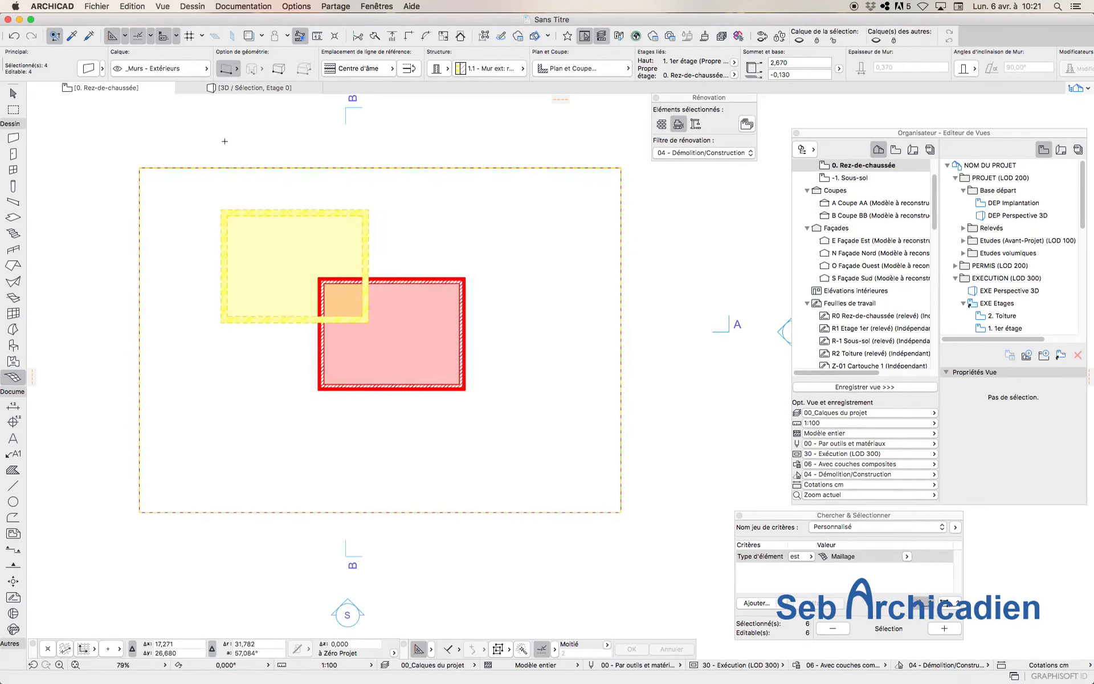
key("Escape")
left_click(194, 183)
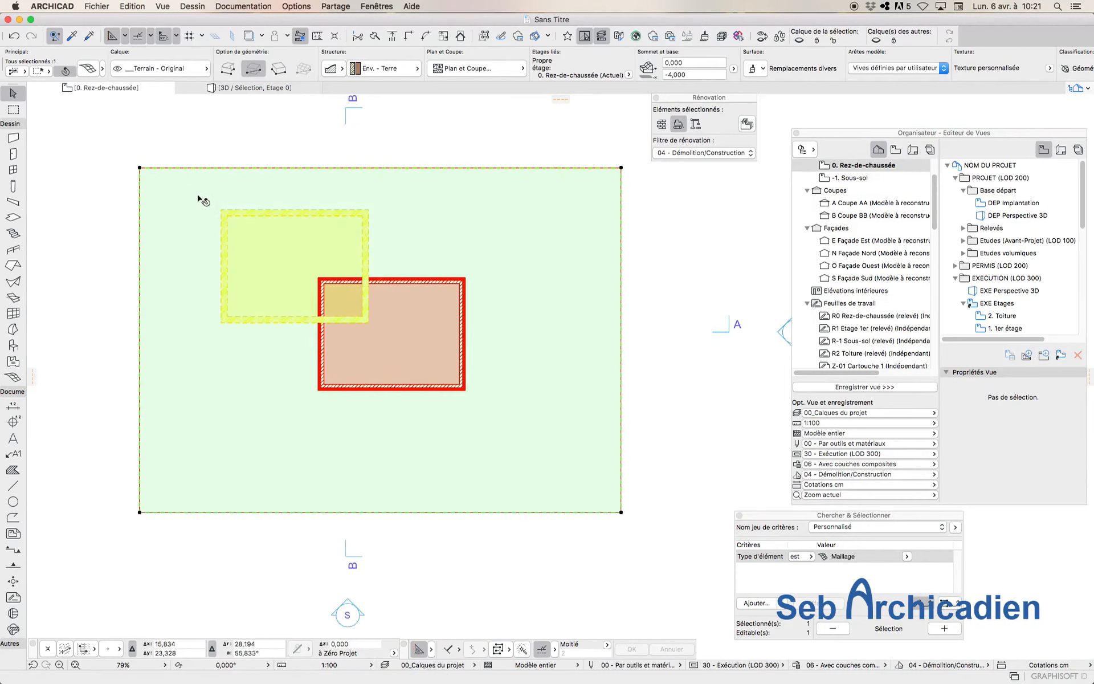
left_click(220, 168)
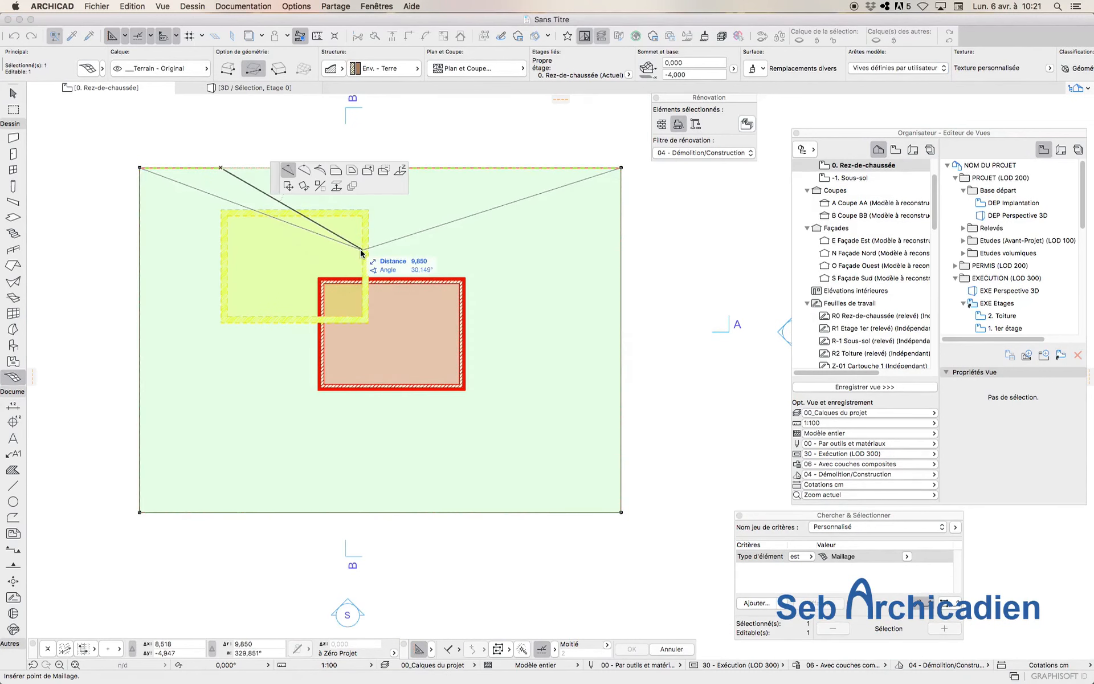
key("Escape")
left_click(221, 210)
left_click(369, 322)
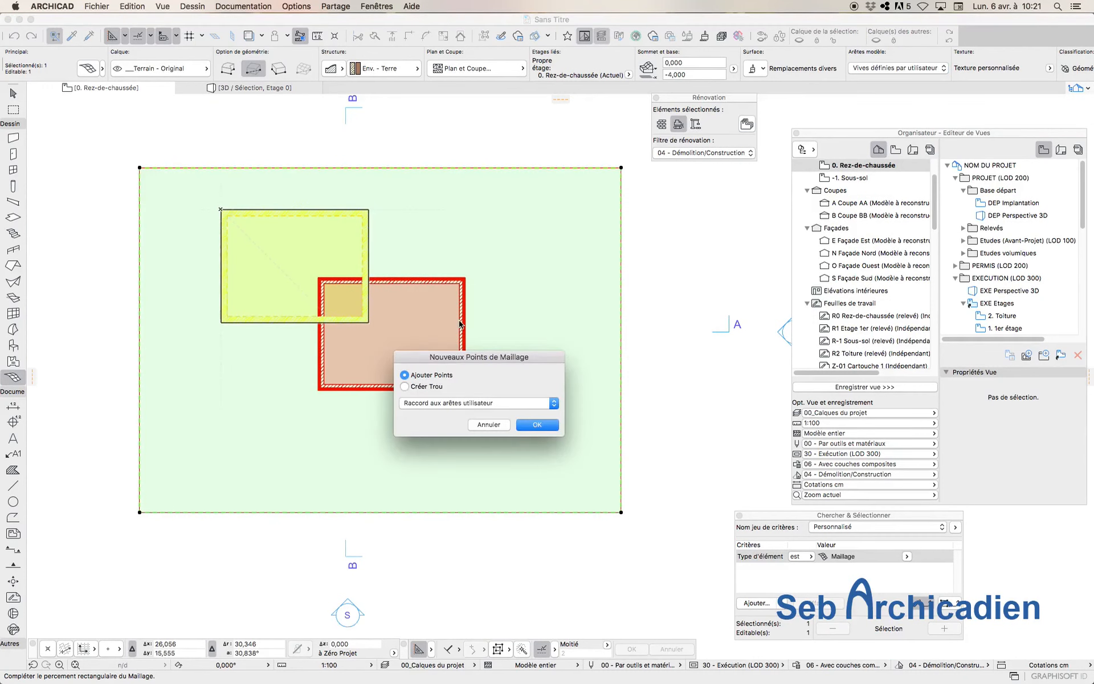
left_click(538, 425)
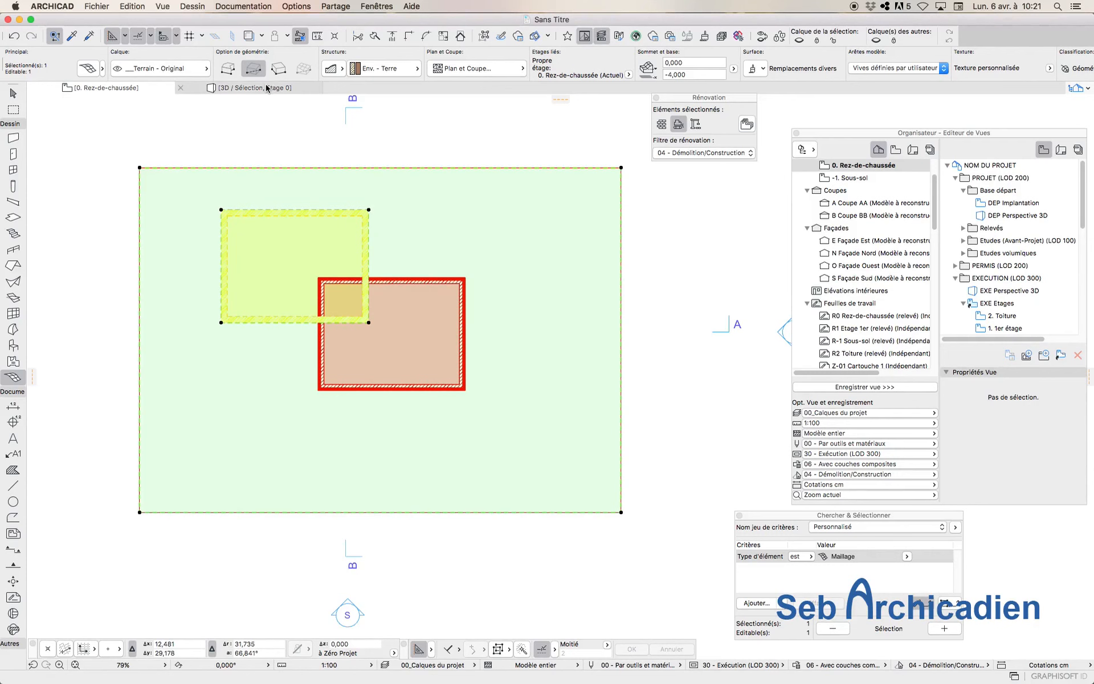
- In 3D, lower the demolition terrain's inner rectangle beneath the building vertically by about 1.25 m
left_click(251, 87)
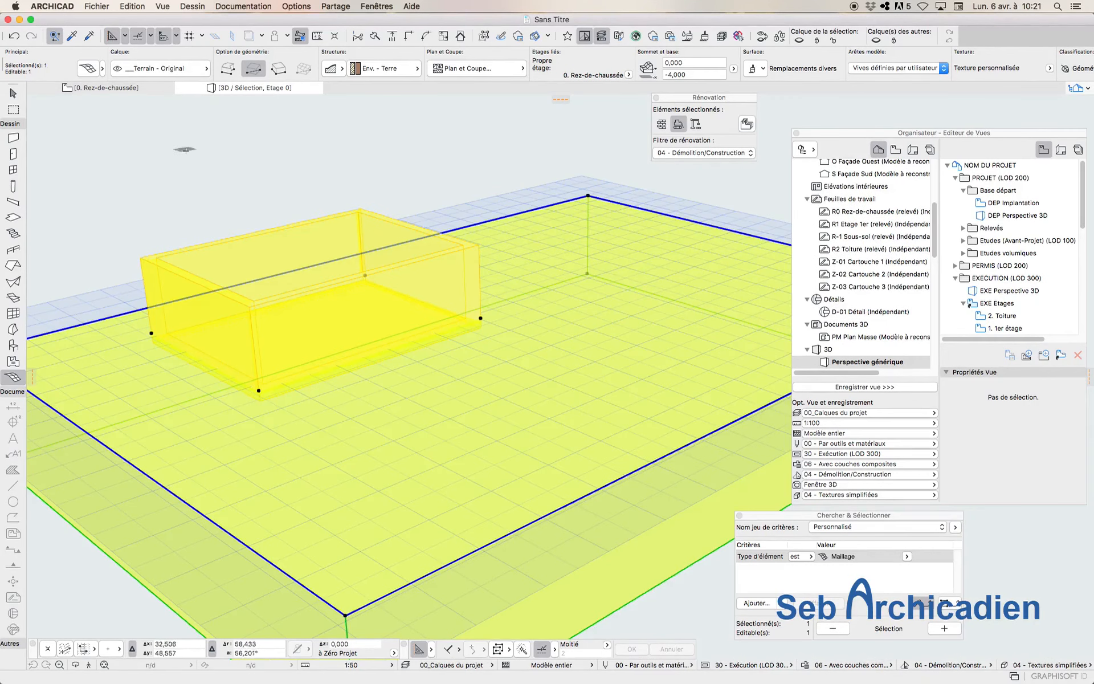
left_click(13, 93)
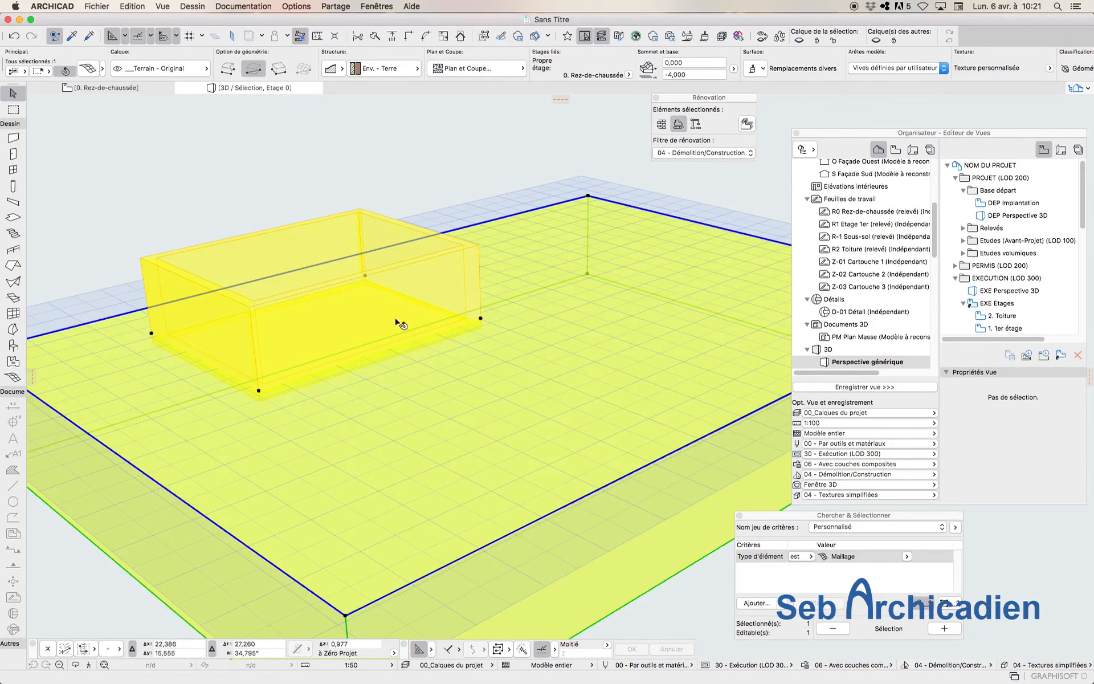
left_click(222, 160)
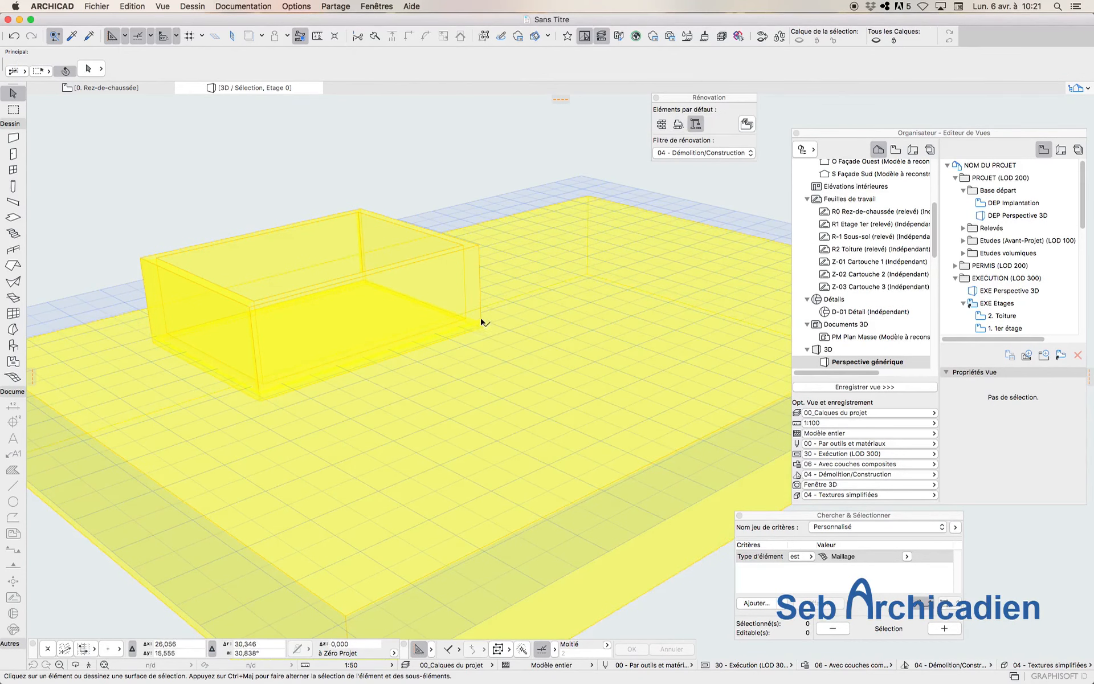
left_click(483, 323)
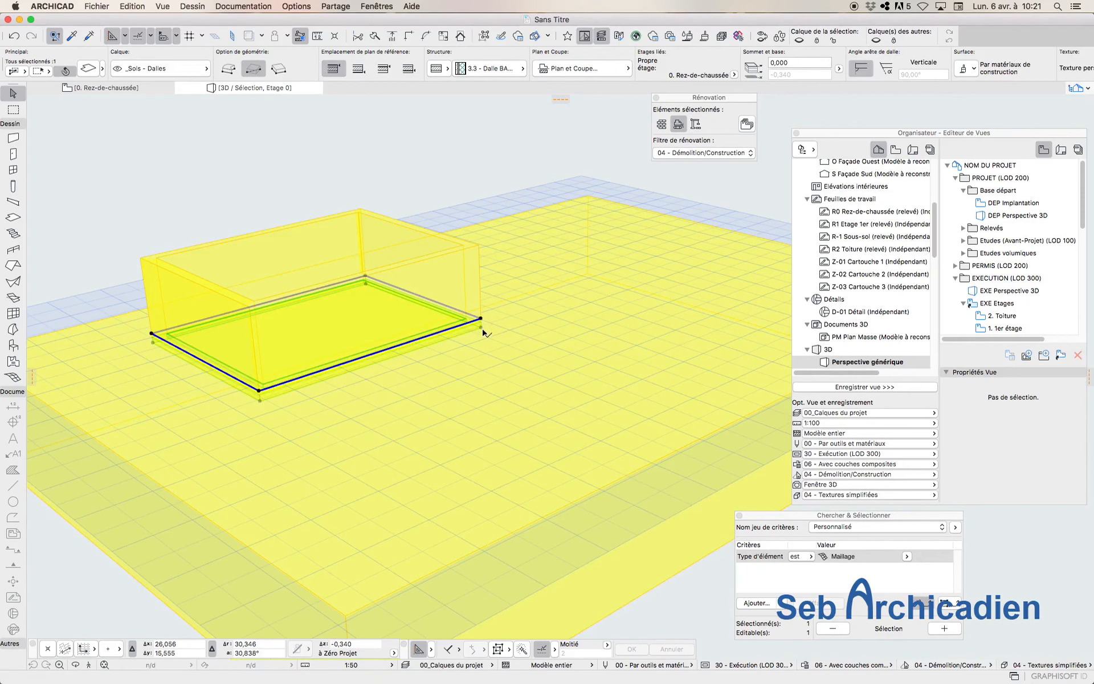
mouse_move(482, 323)
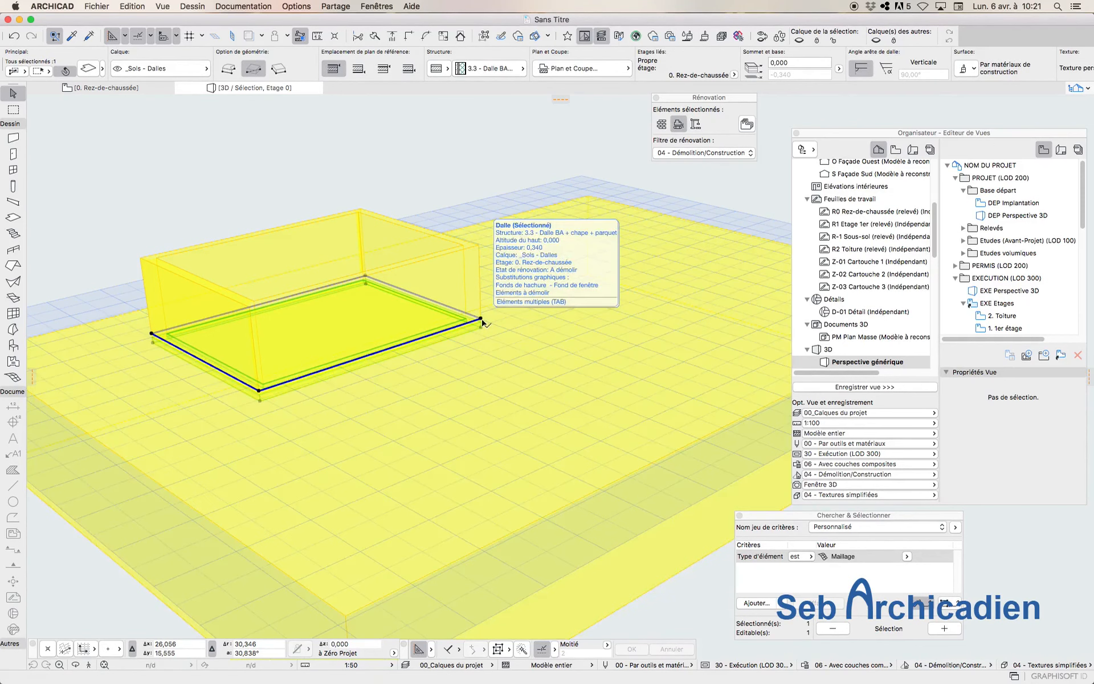
key("Tab")
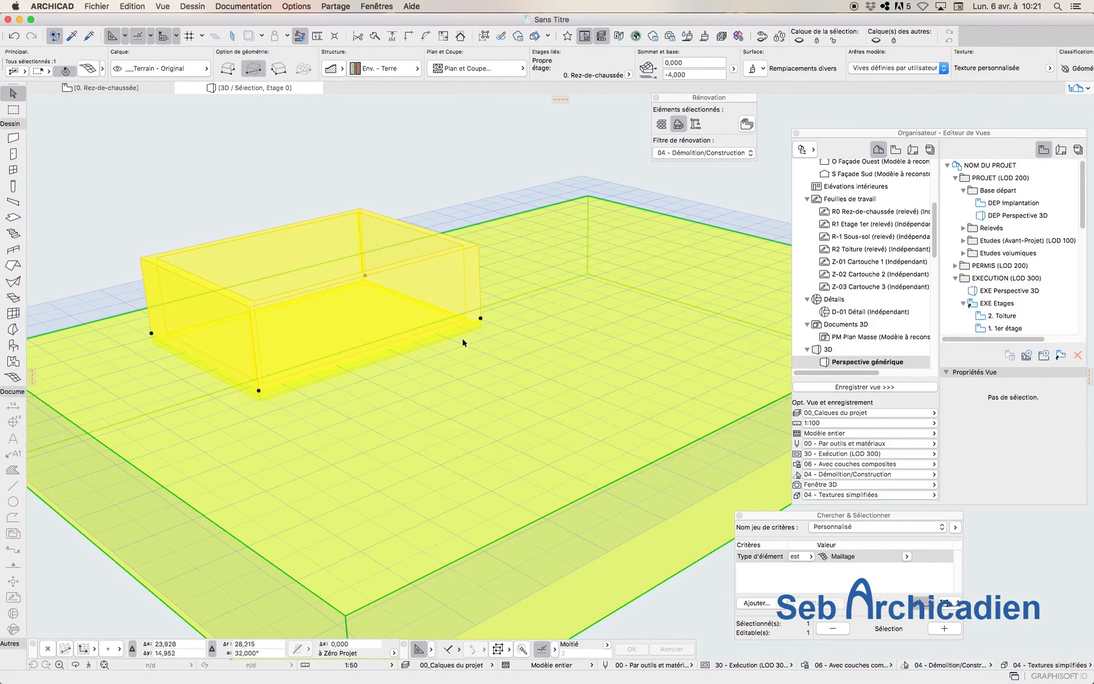
left_click(482, 323)
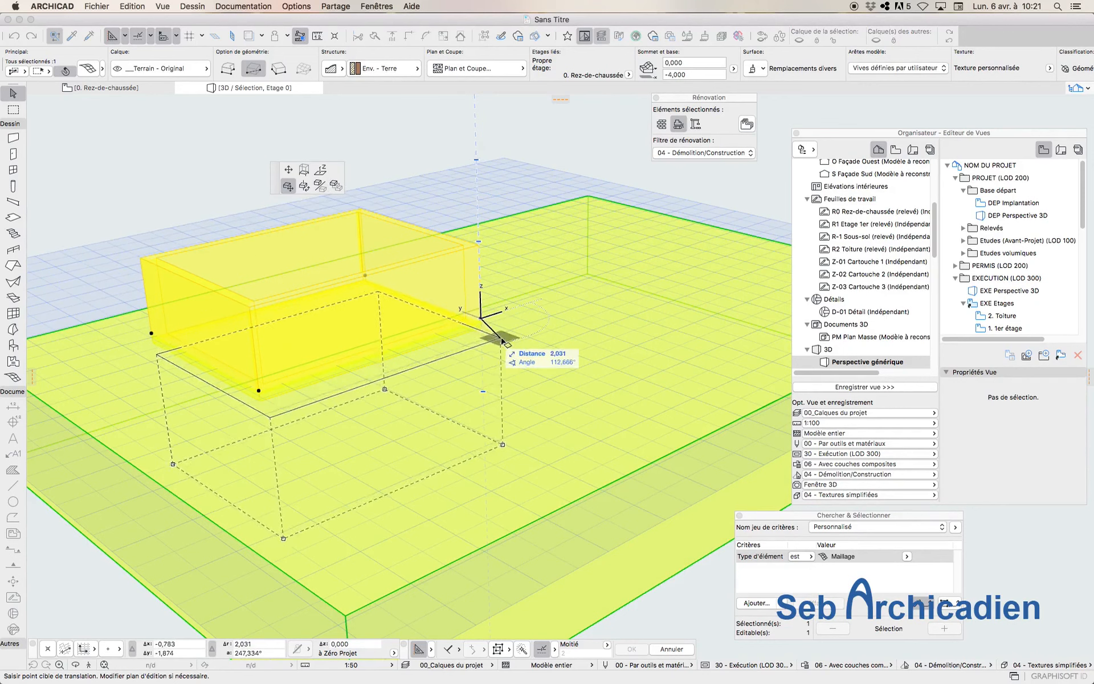
left_click(483, 353)
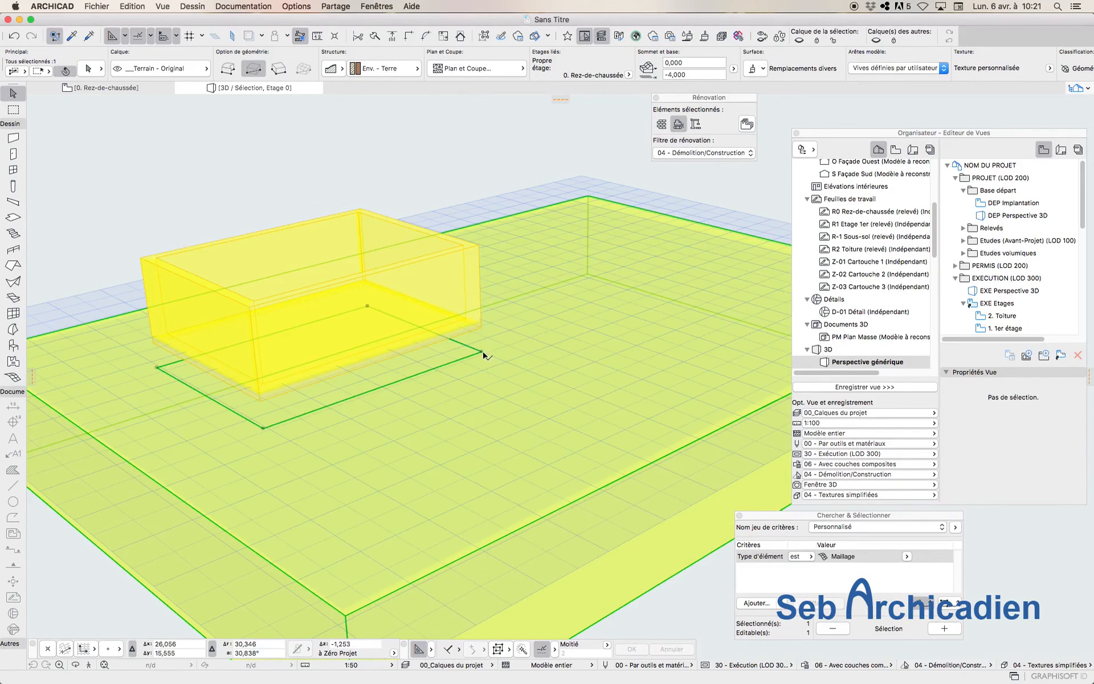
- Select the demolition walls and slab and move them straight down to the lowered terrain rectangle
scroll(445, 302, "down", 5)
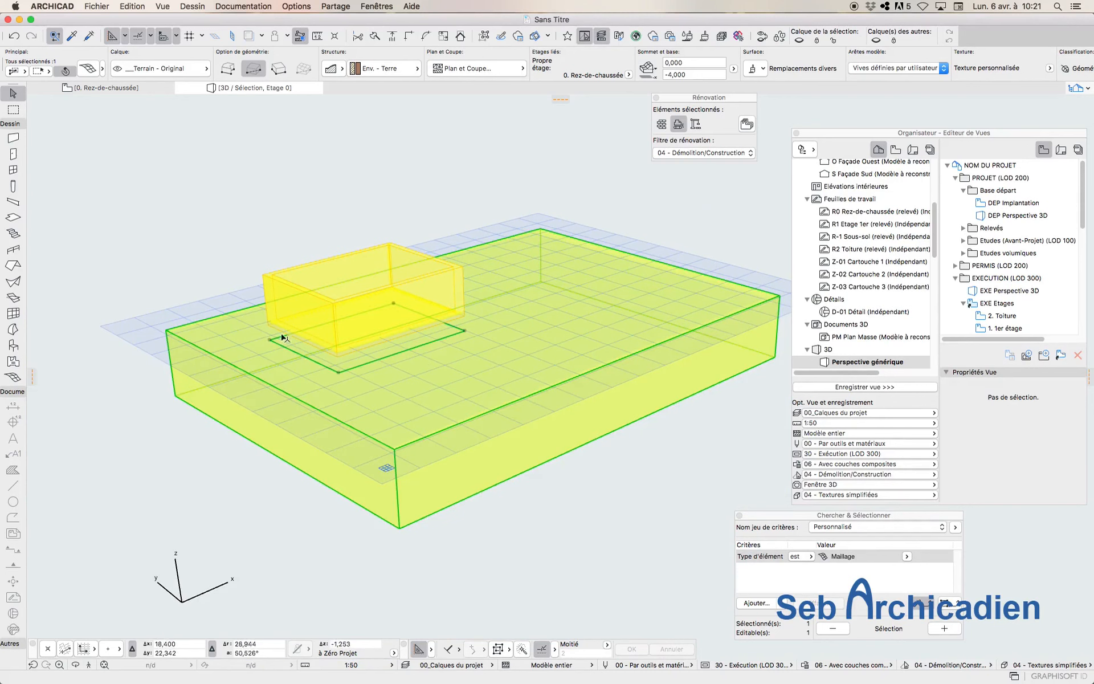
left_click(455, 297)
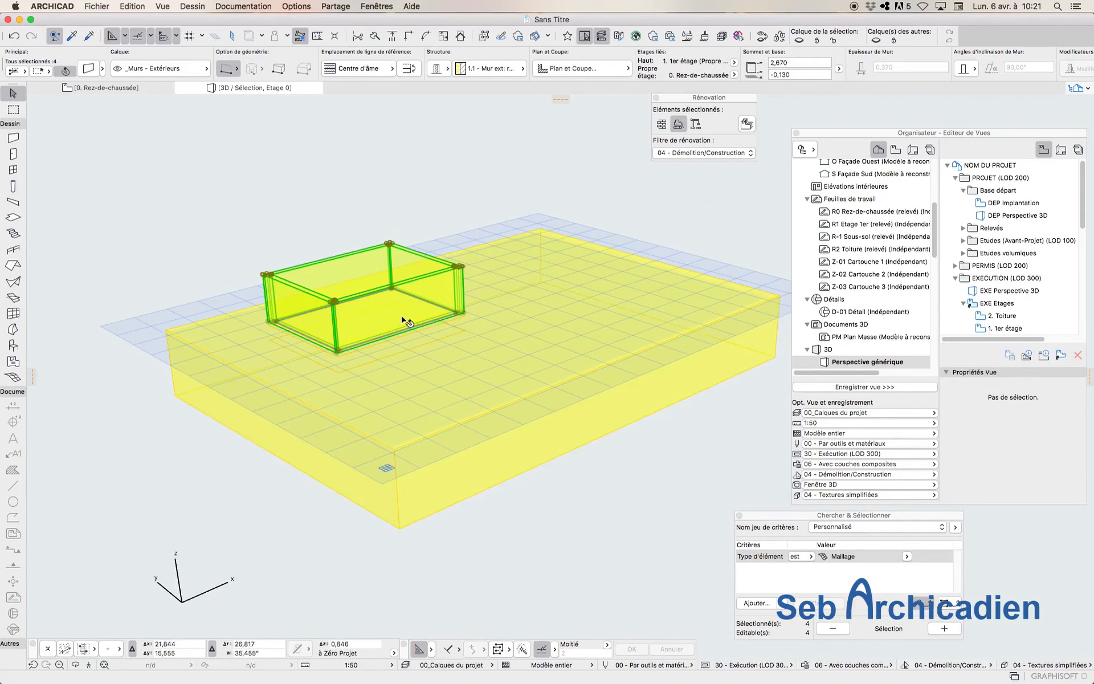
left_click(464, 314, "shift")
key("super+9")
left_click(465, 312)
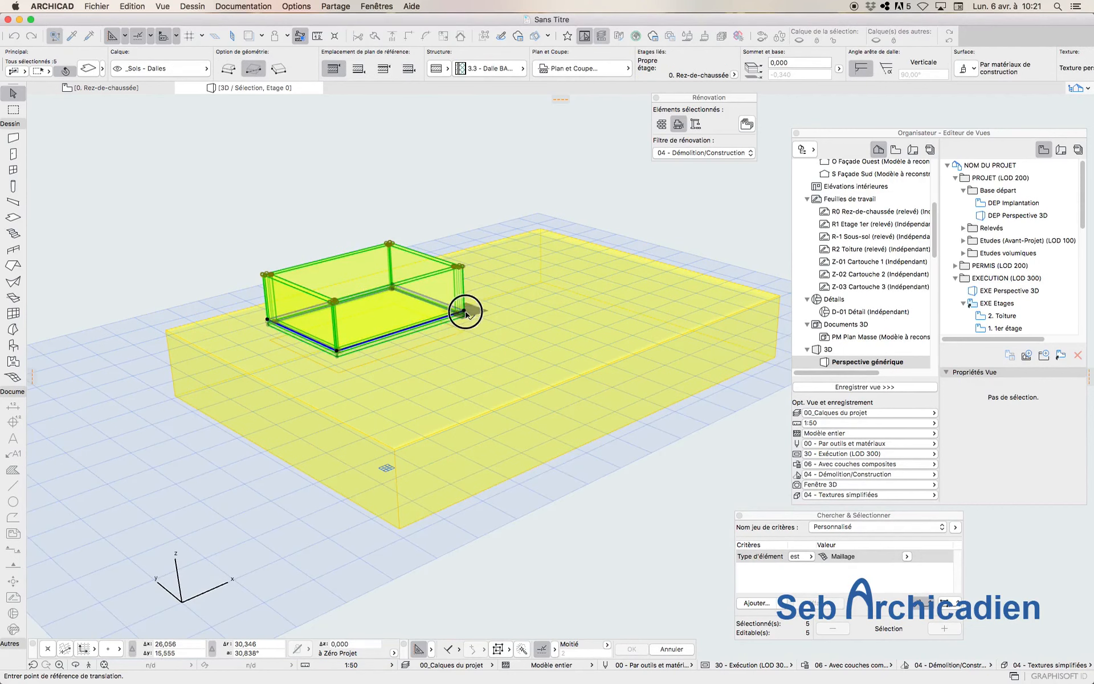
left_click(466, 331)
key("Escape")
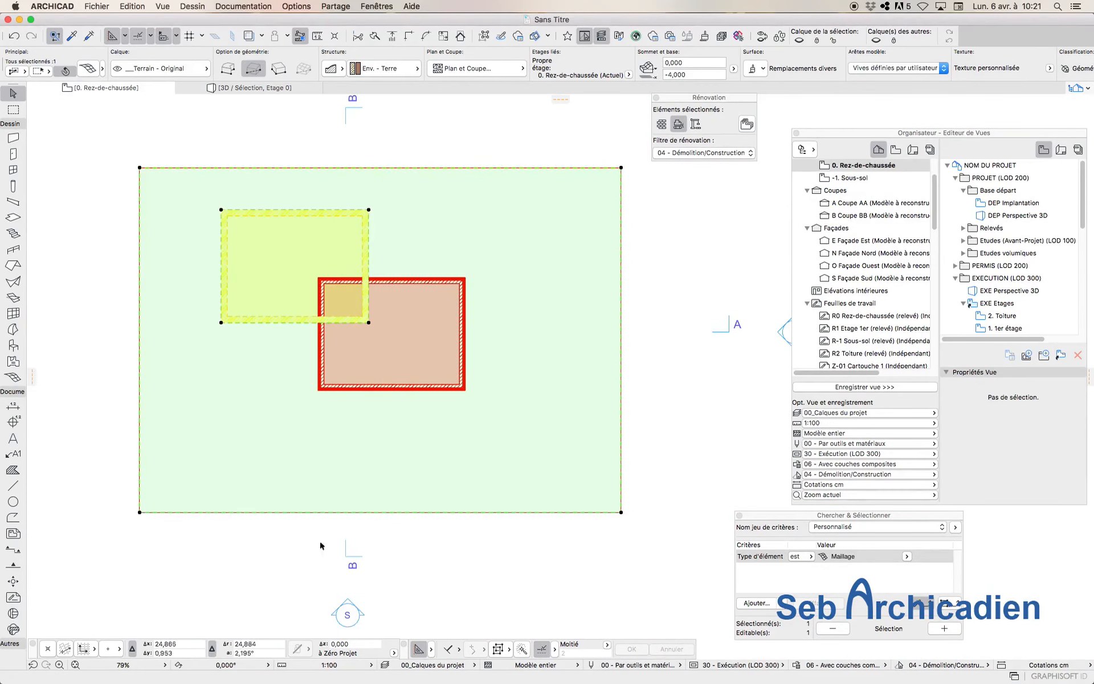
- Move section line A slightly upward on the ground-floor plan so that it cuts through both overlapping buildings
scroll(349, 564, "down", 5)
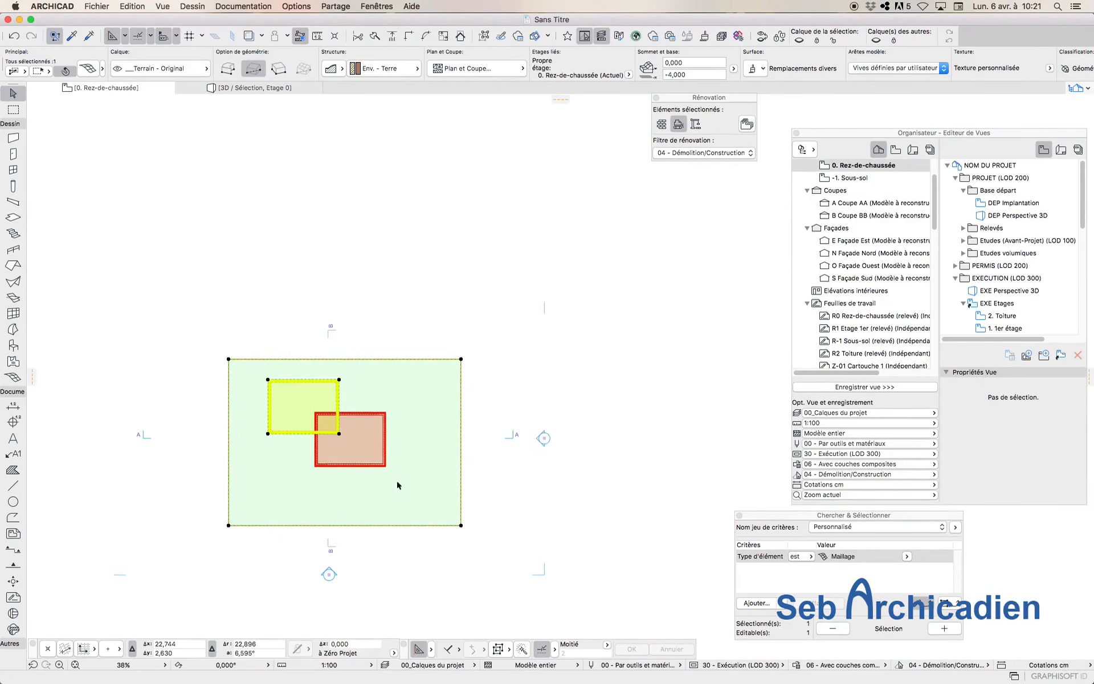
left_click(143, 439)
key("super+d")
left_click(143, 439)
left_click(142, 426)
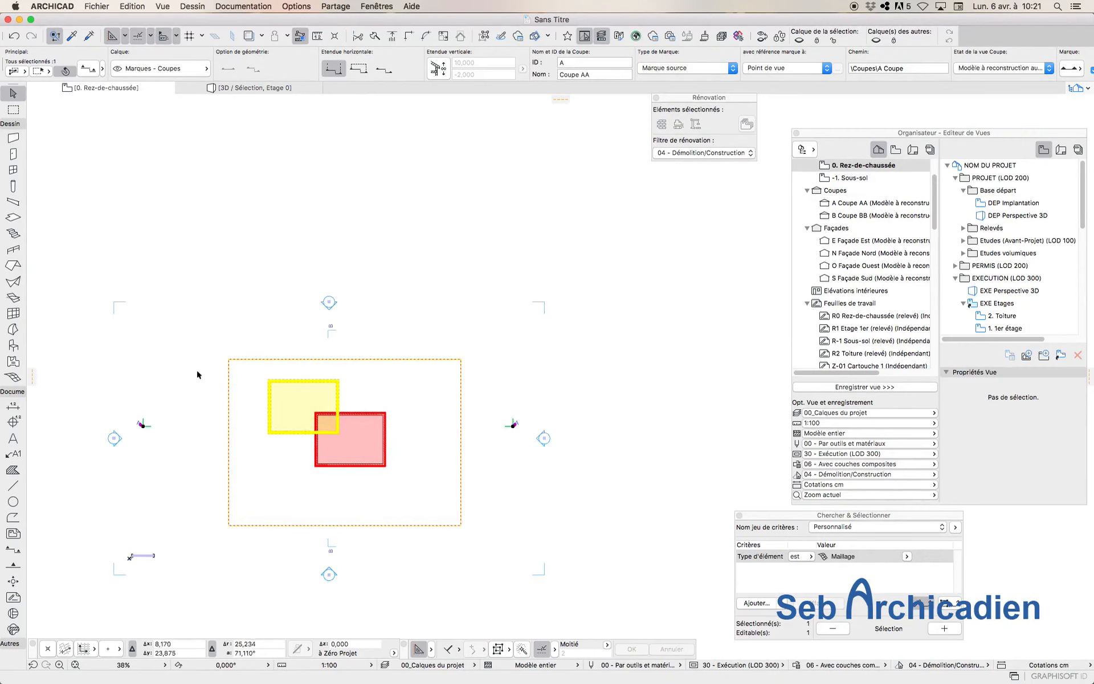
scroll(308, 409, "up", 4)
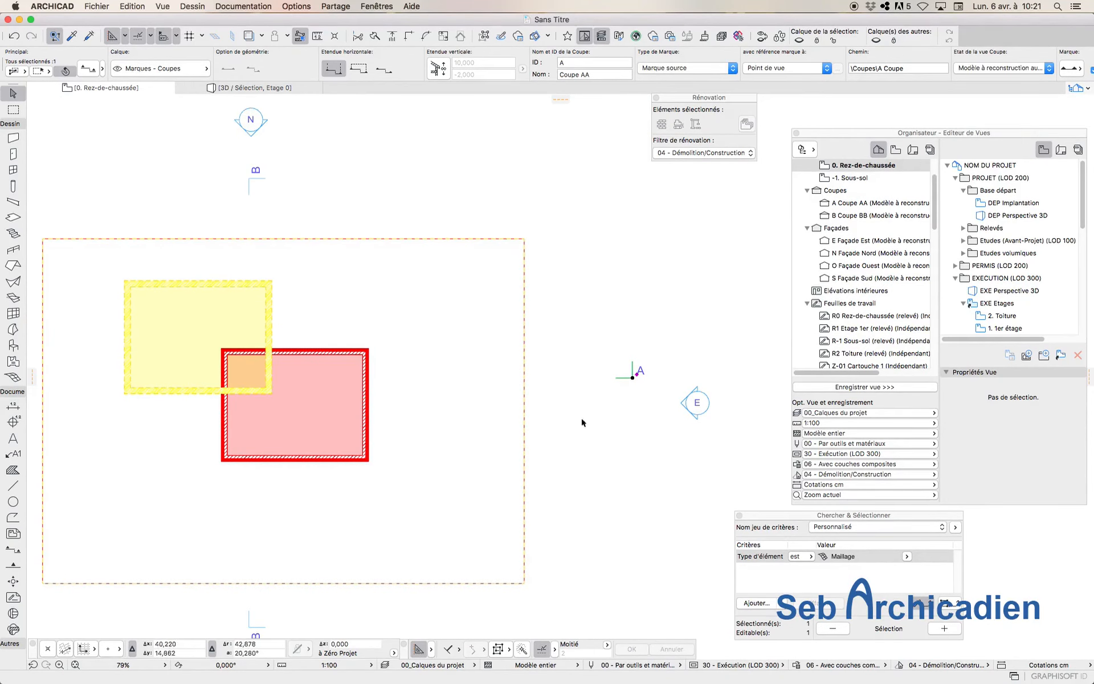
scroll(310, 369, "down", 2)
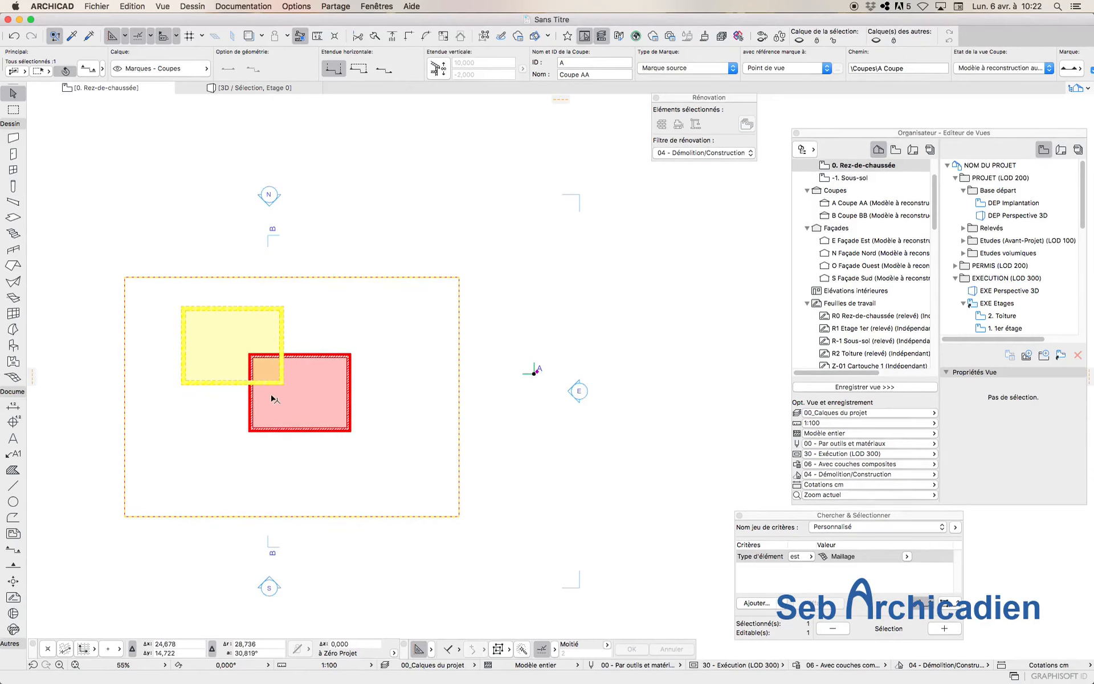
- Display all elements in 3D, and open section AA from the ground-floor plan with the current view settings
right_click(535, 376)
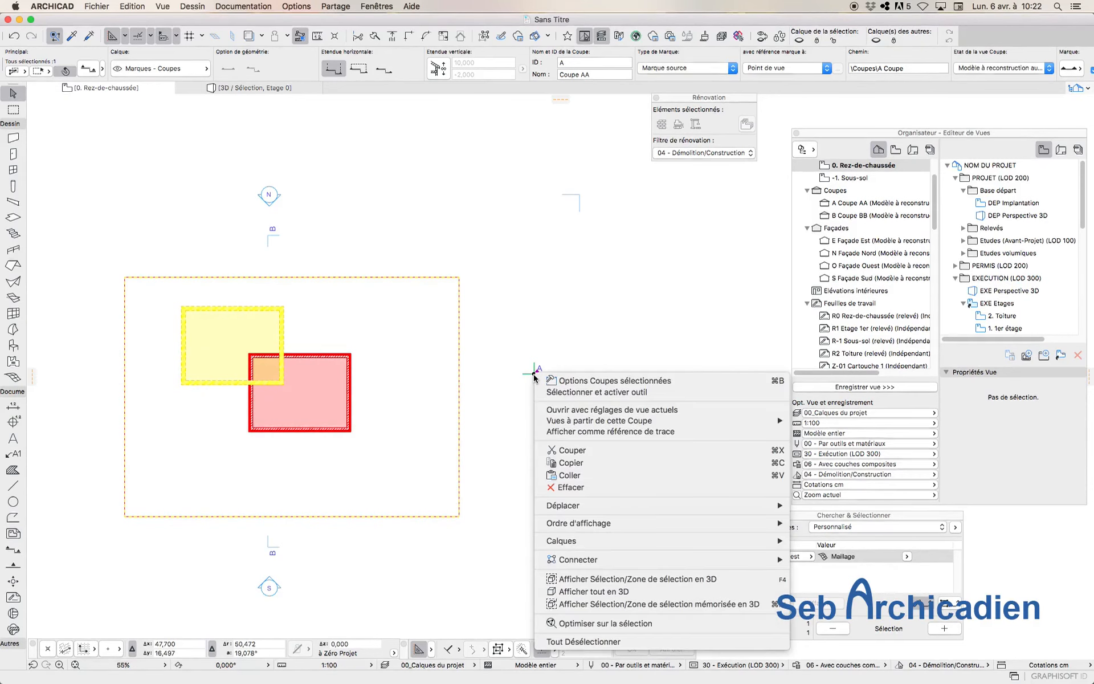
left_click(612, 579)
left_click(98, 88)
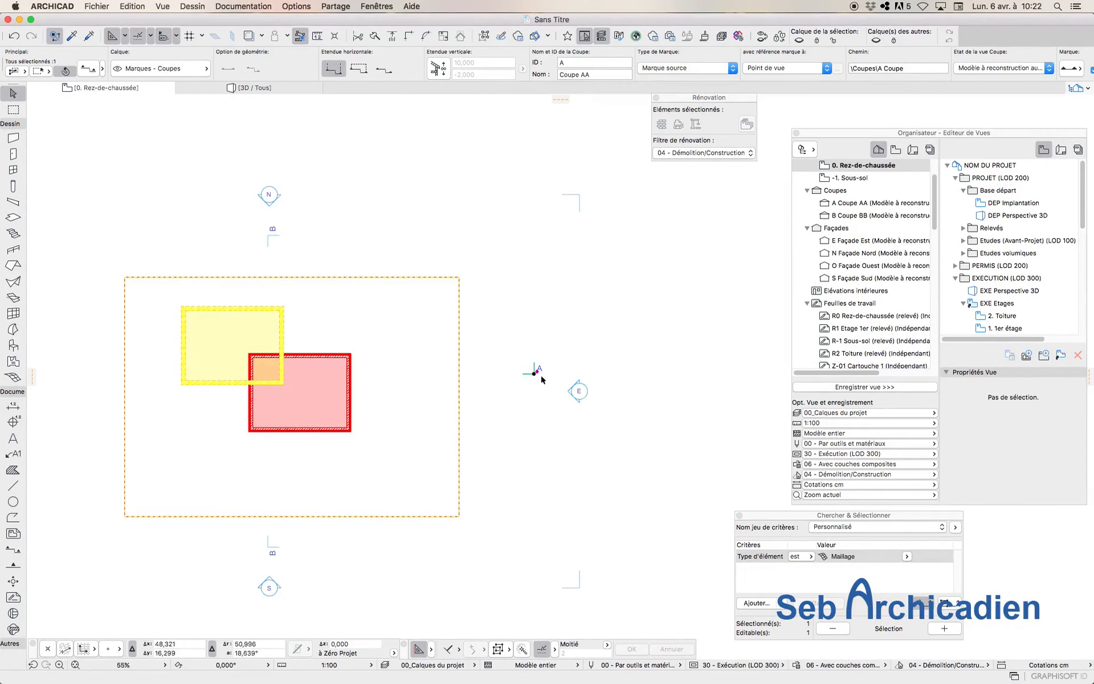
right_click(535, 374)
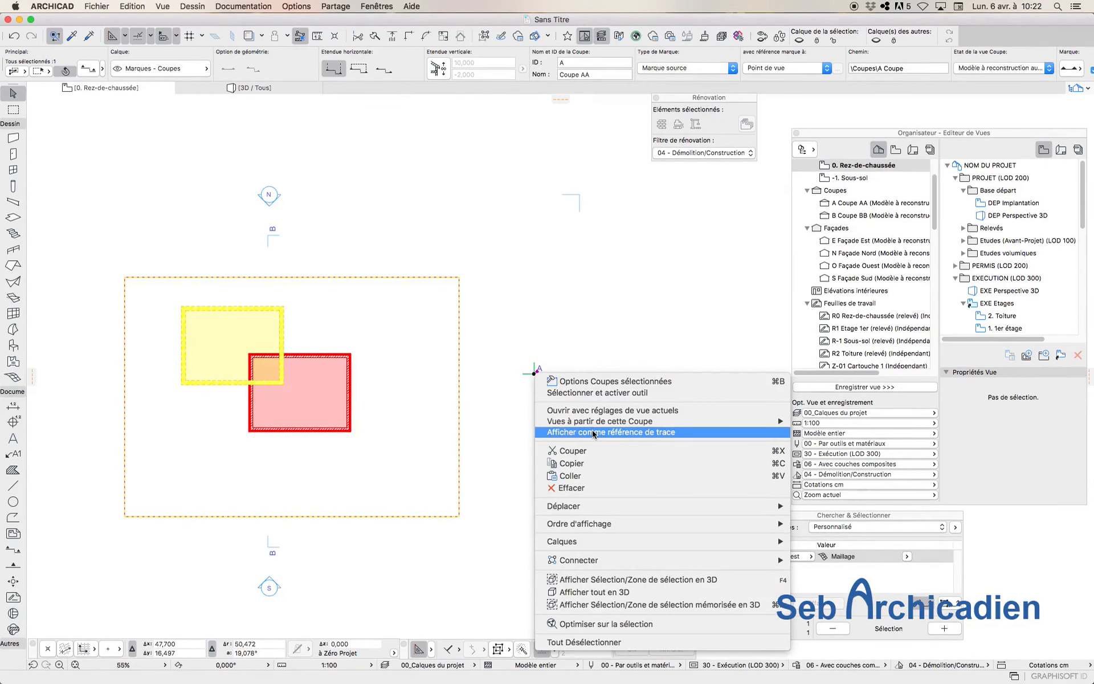
left_click(598, 410)
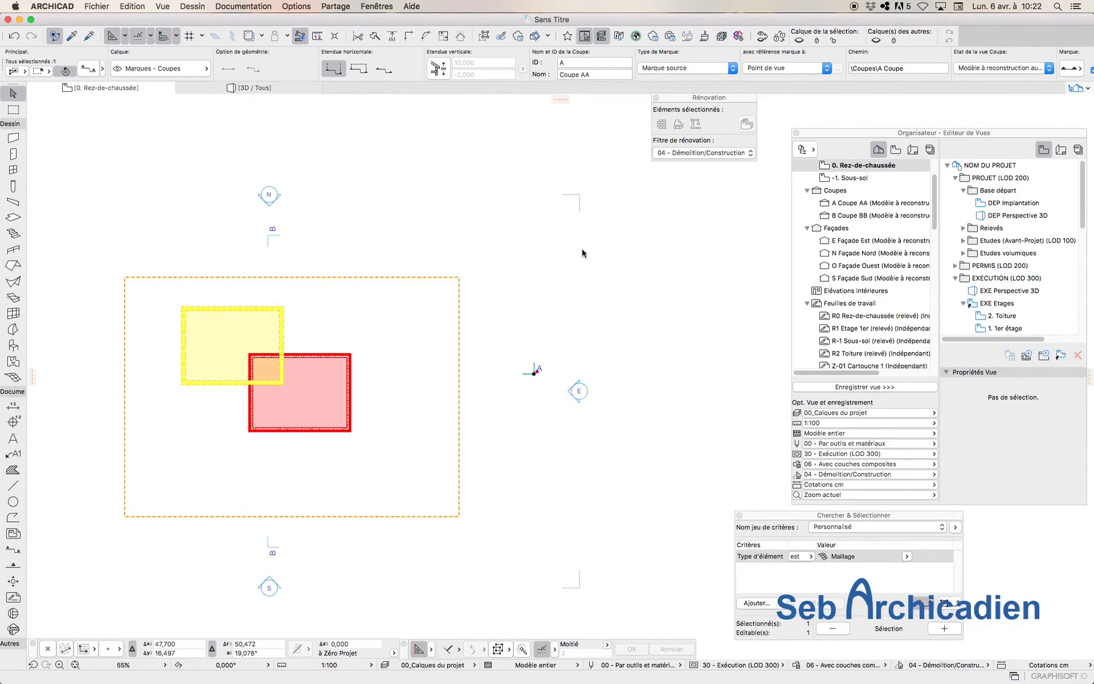
- Inspect the overlapping new and demolished buildings in section AA and set its renovation filter to 06 - Projeté
scroll(391, 300, "up", 8)
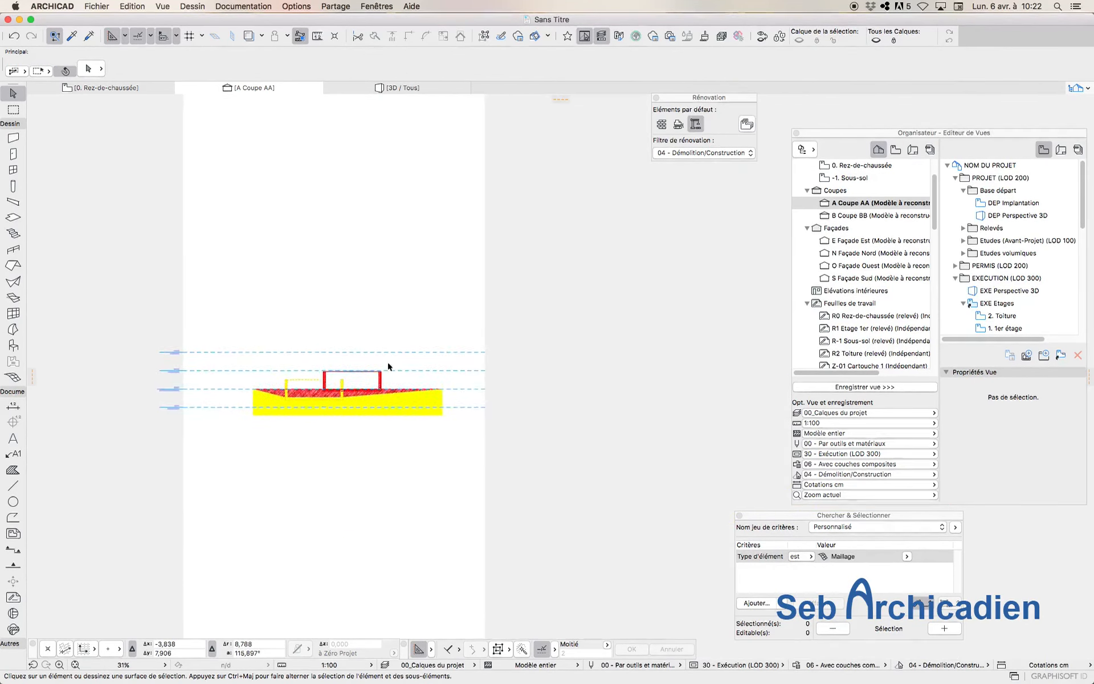
scroll(427, 448, "down", 3)
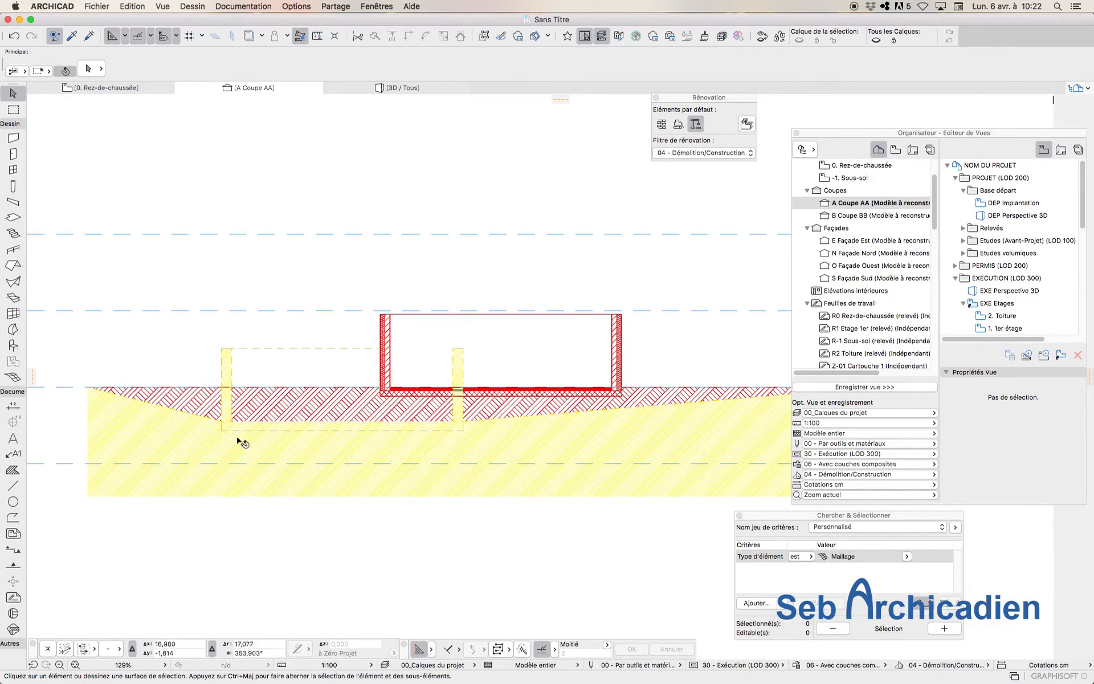
scroll(114, 463, "down", 4)
scroll(393, 479, "up", 3)
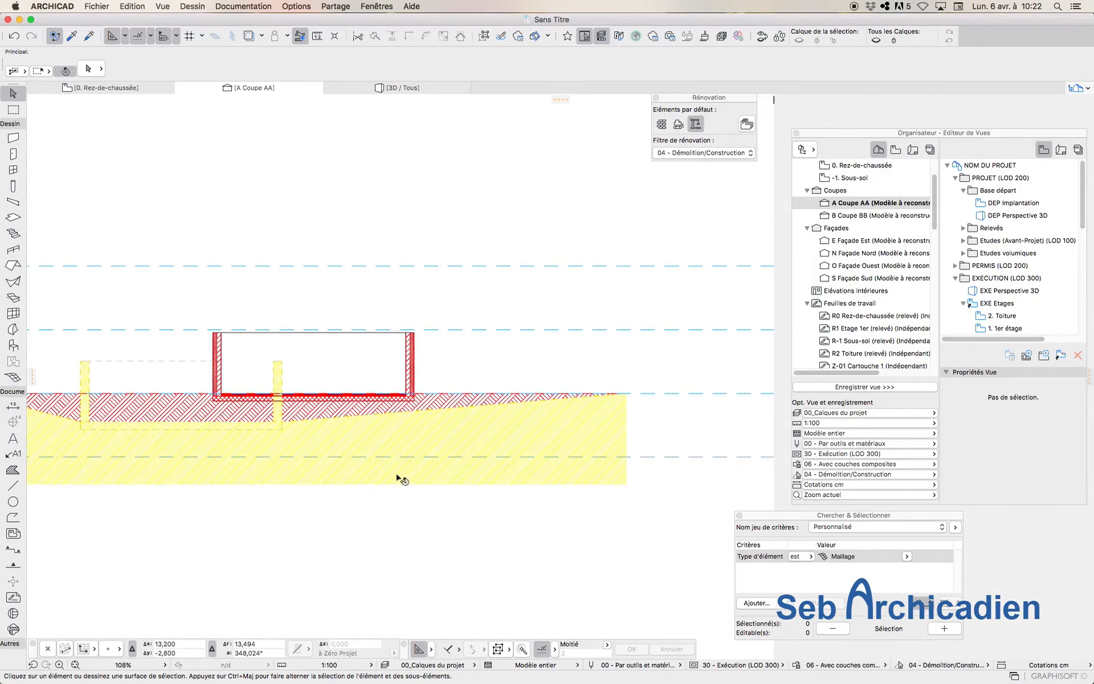
scroll(523, 481, "down", 3)
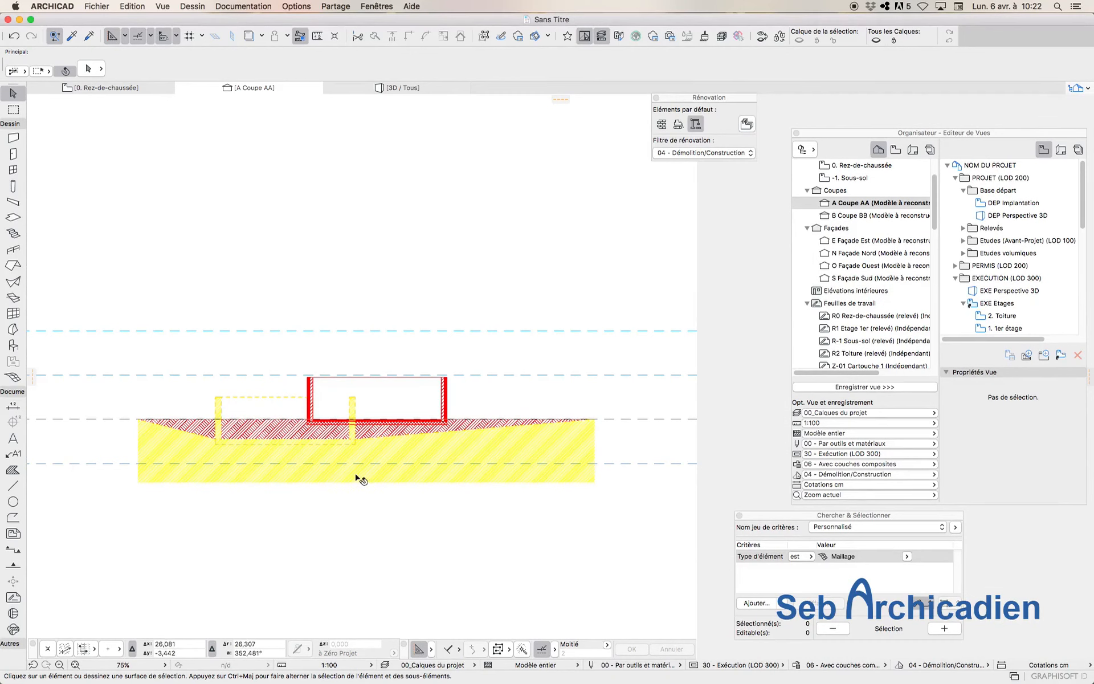
left_click(699, 153)
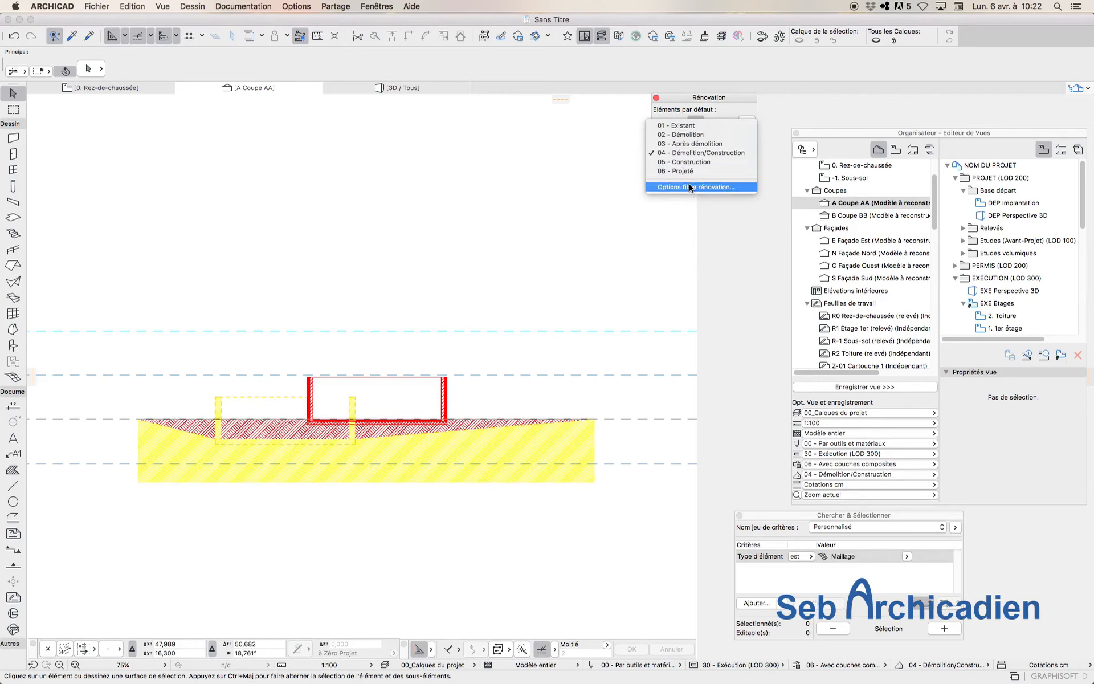
left_click(691, 171)
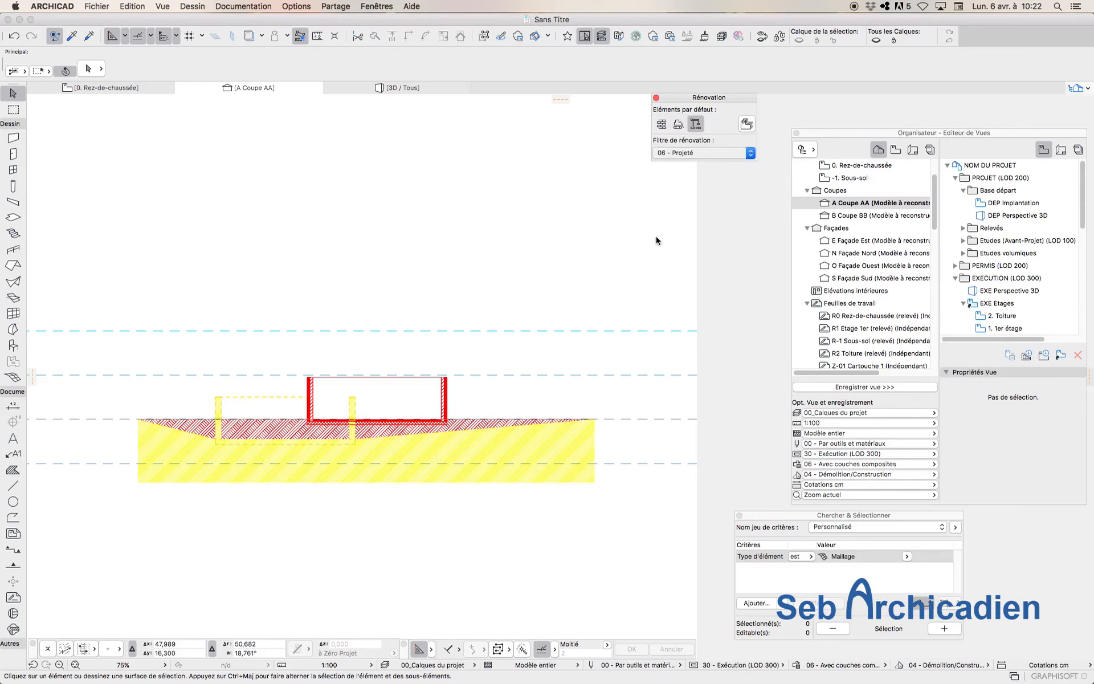
- Duplicate the 06 - Projeté renovation filter and name the copy "06 - Projeté avec vue existant"
left_click(699, 153)
left_click(719, 170)
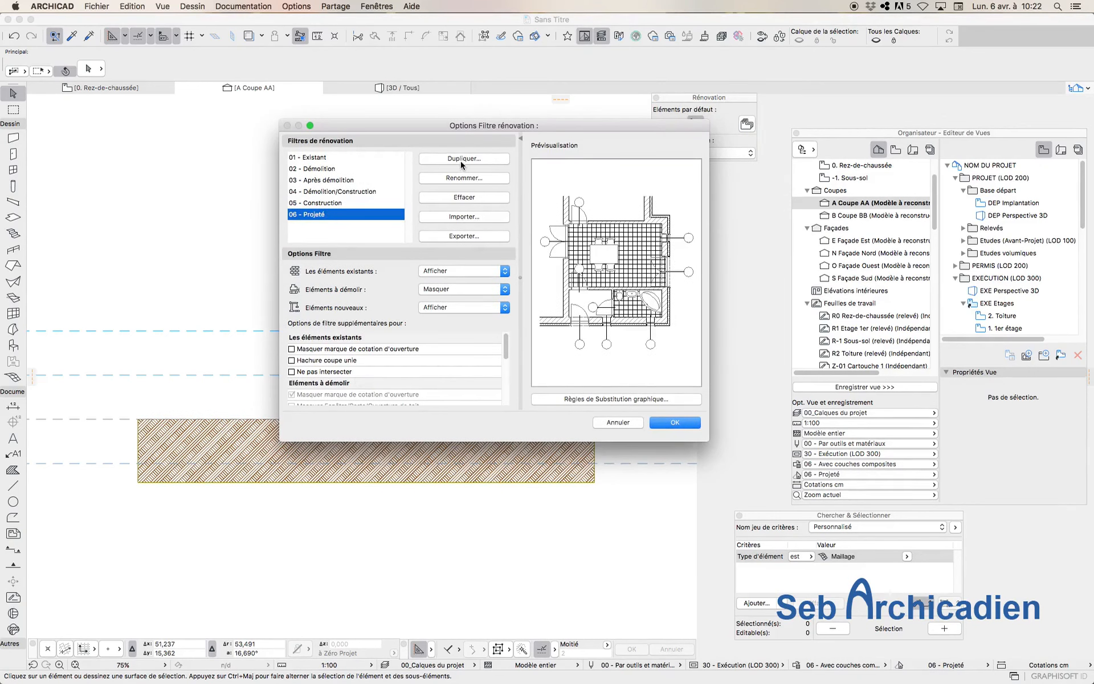
left_click(462, 160)
left_click_drag(452, 318, 382, 337)
left_click(404, 334)
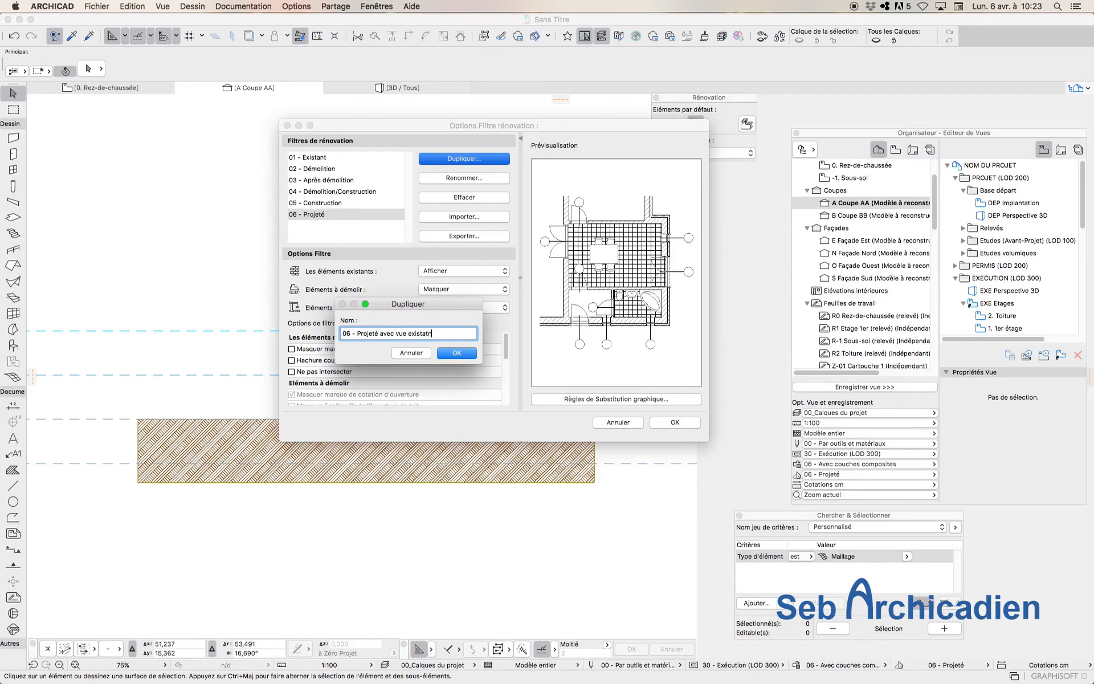
key("Return")
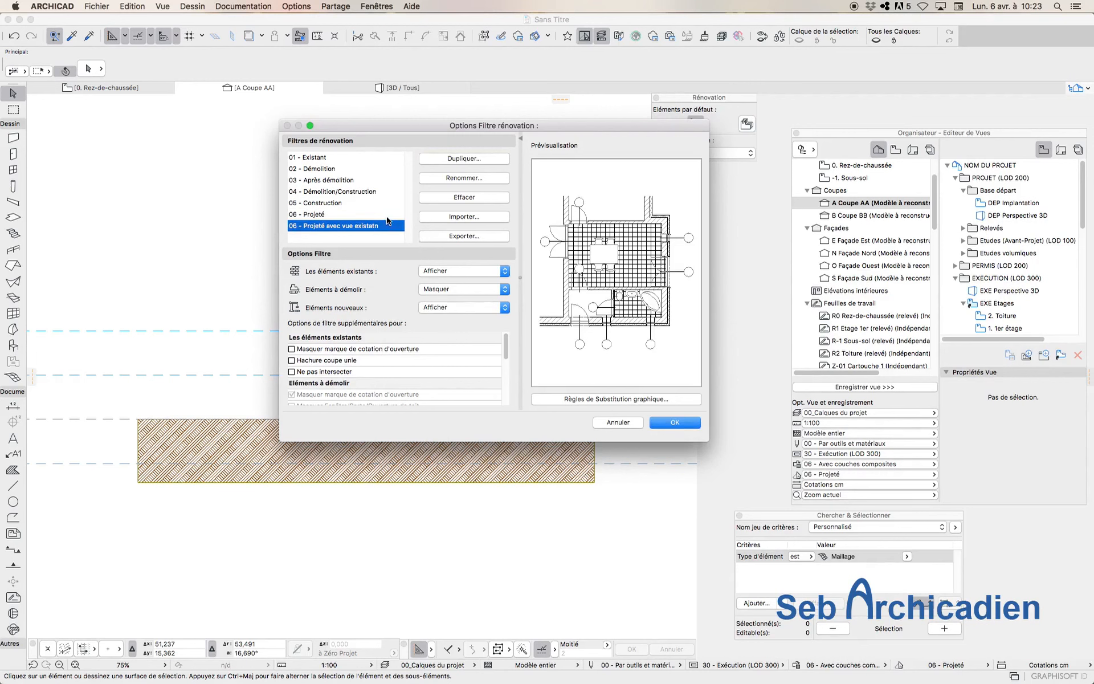
left_click(481, 178)
left_click(426, 335)
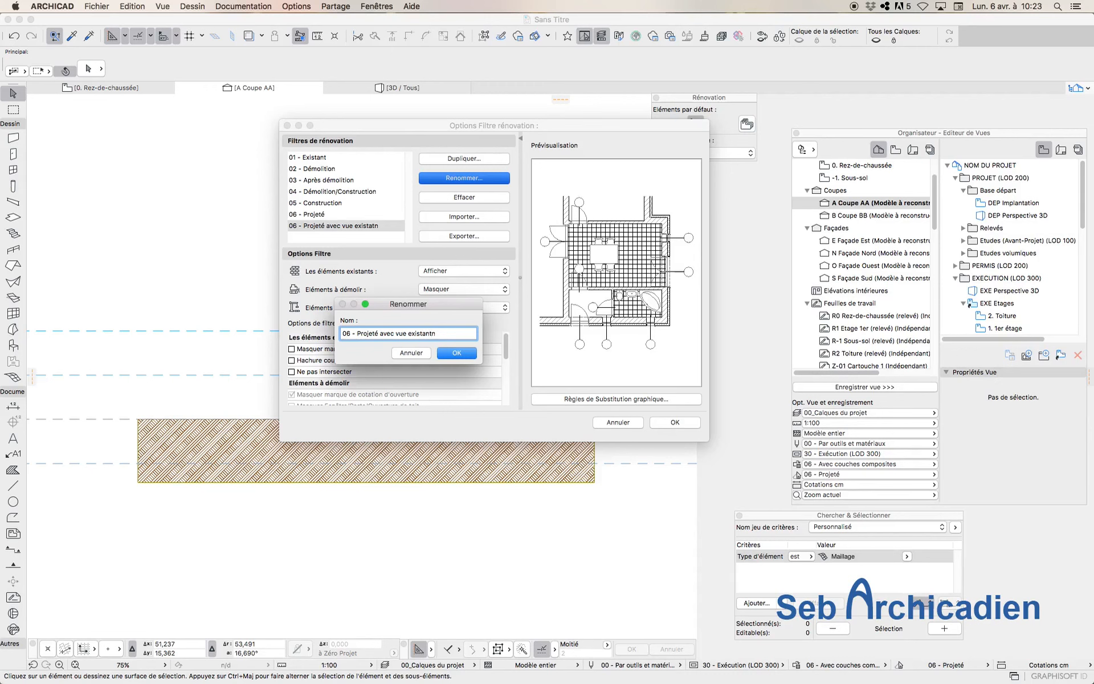
left_click(459, 353)
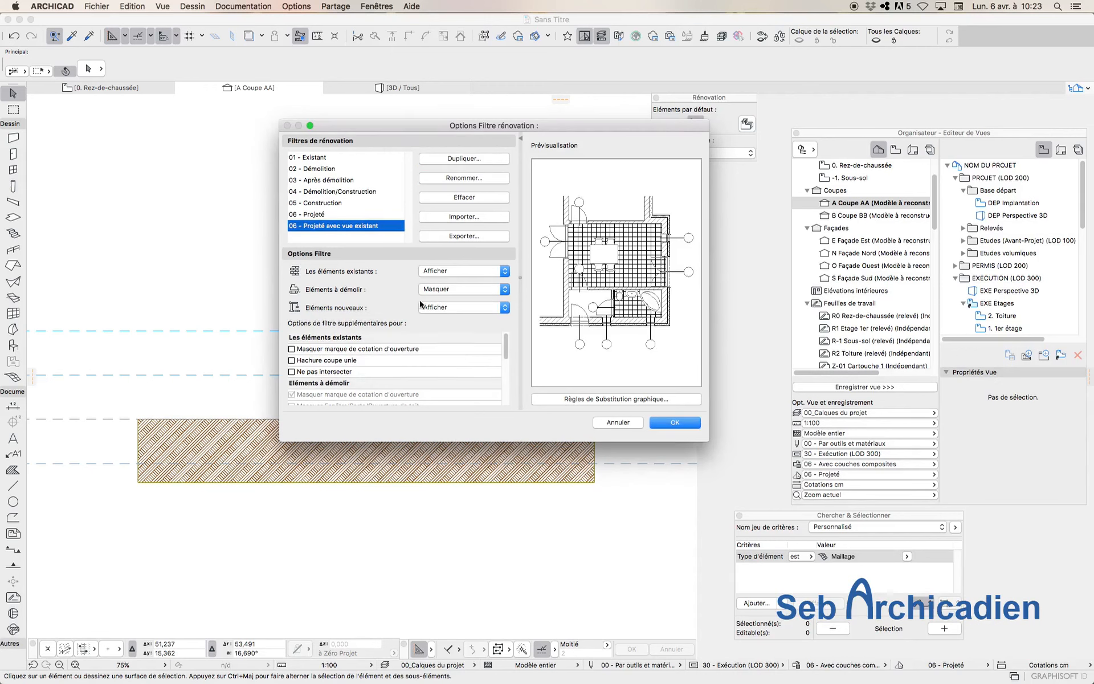
- In the duplicated filter, set the display of elements to demolish to Remplacer
left_click(456, 293)
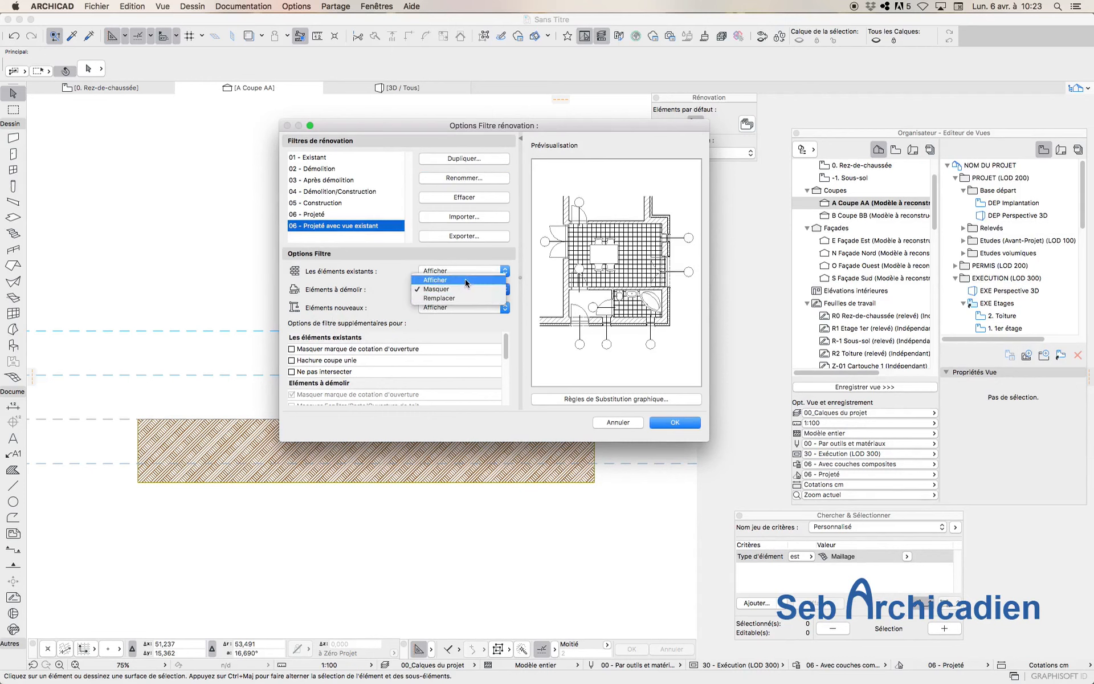
left_click(466, 277)
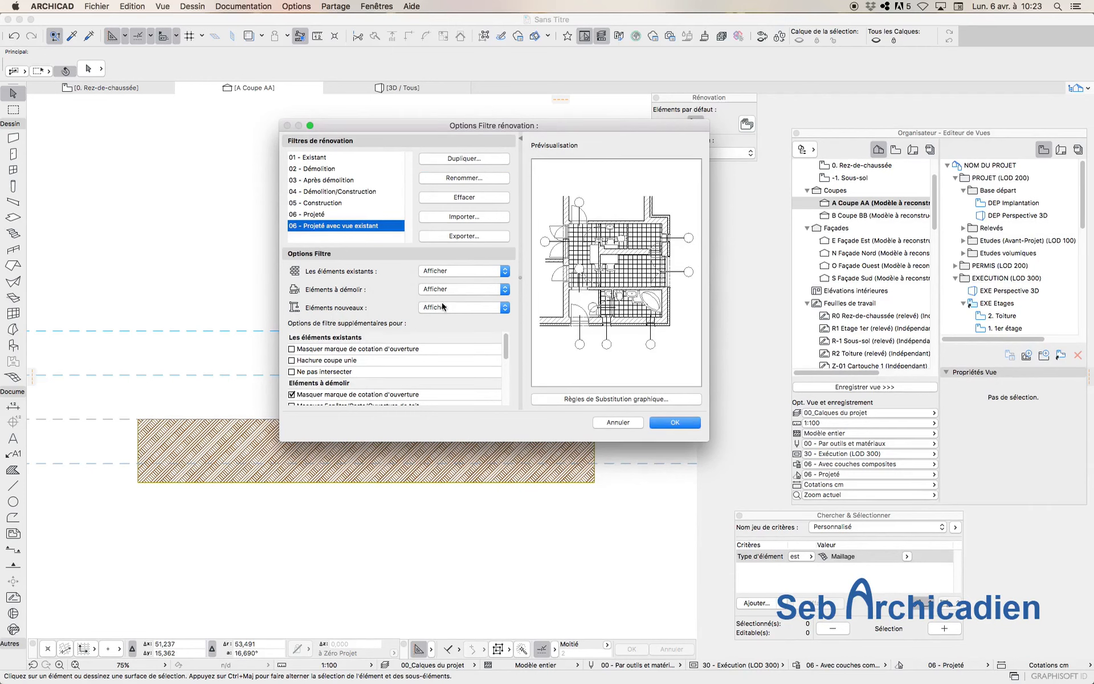
left_click(458, 286)
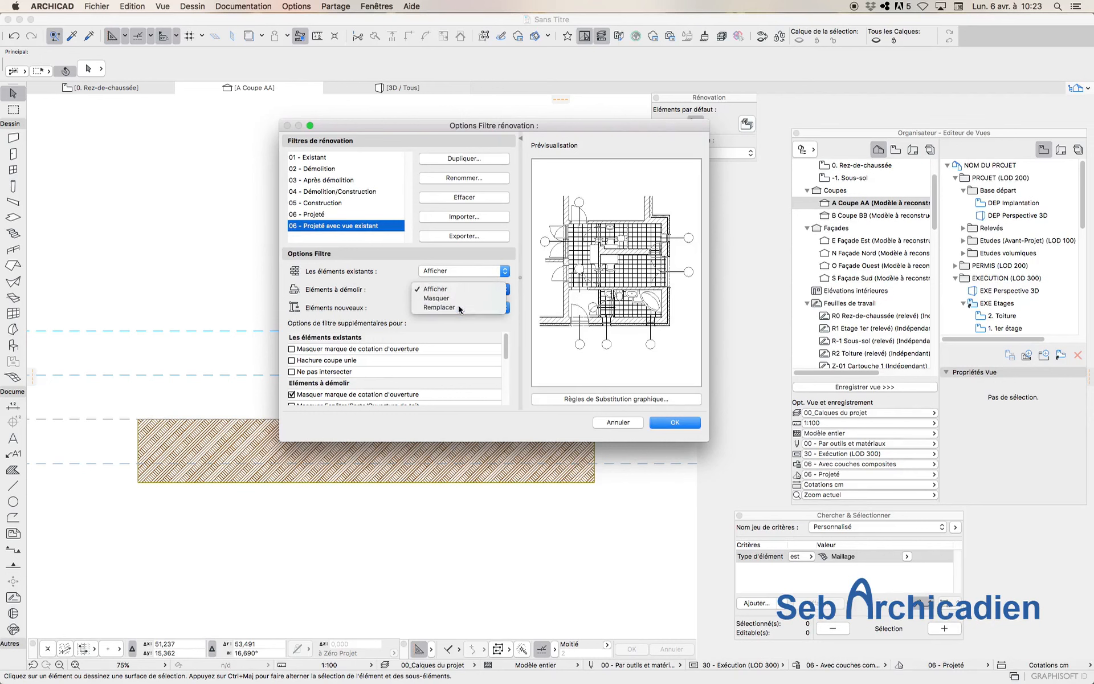
left_click(442, 308)
- Enable Hachure transparente for the elements to demolish and apply the duplicated filter to section AA
scroll(467, 368, "down", 2)
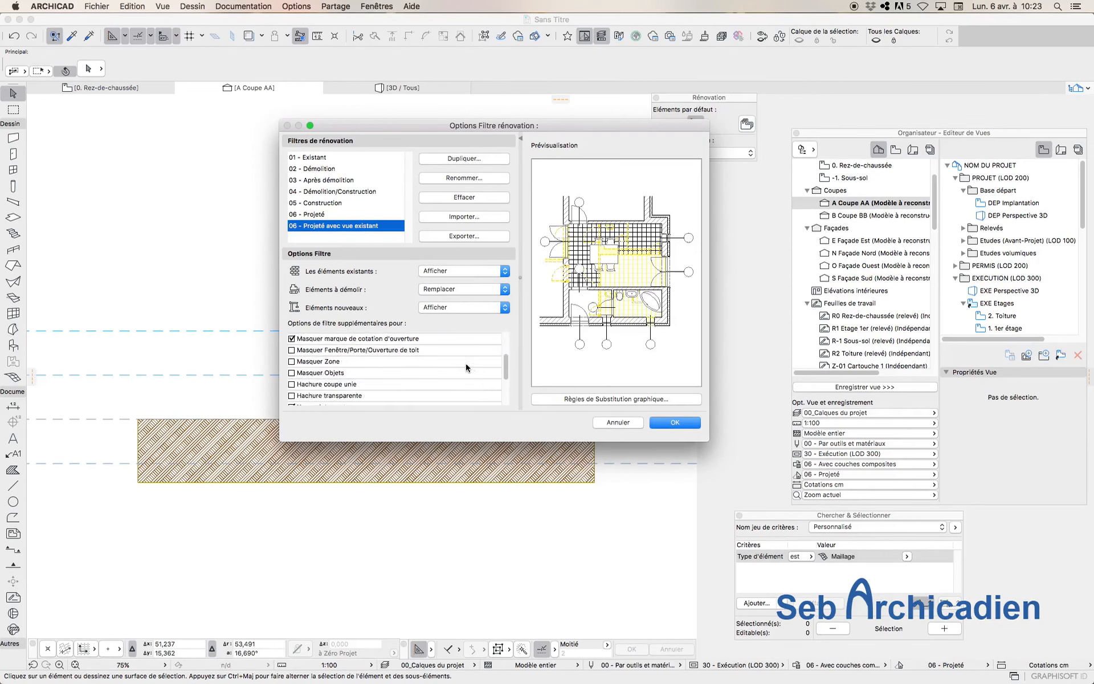
scroll(359, 379, "down", 2)
scroll(389, 365, "down", 3)
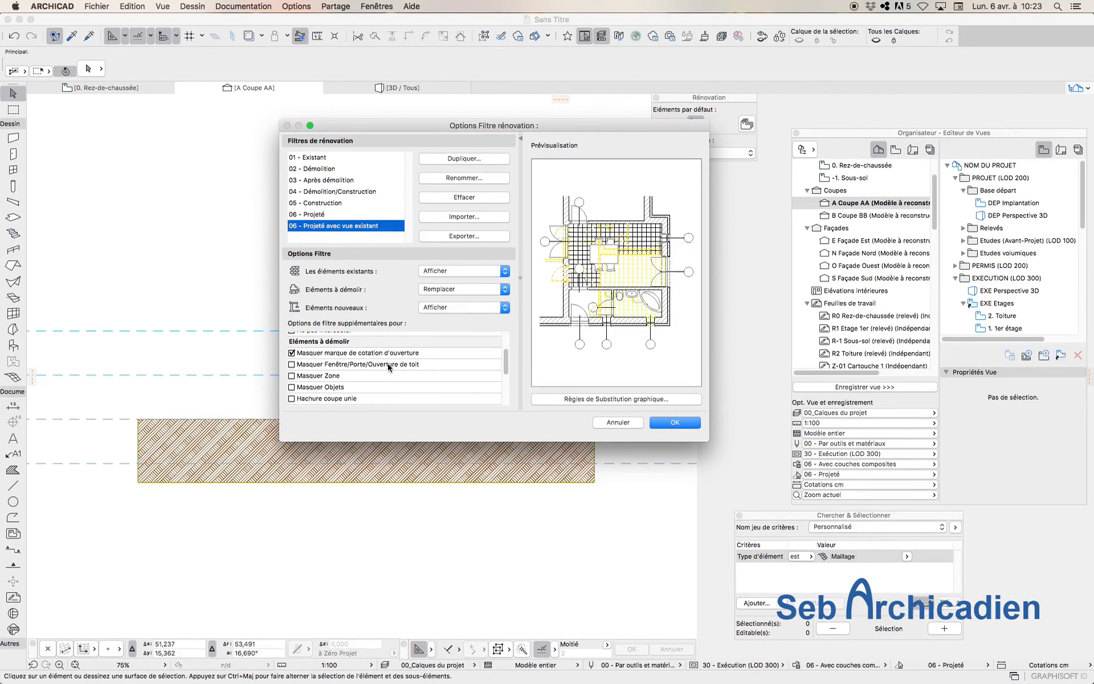
scroll(389, 366, "down", 1)
scroll(317, 377, "down", 2)
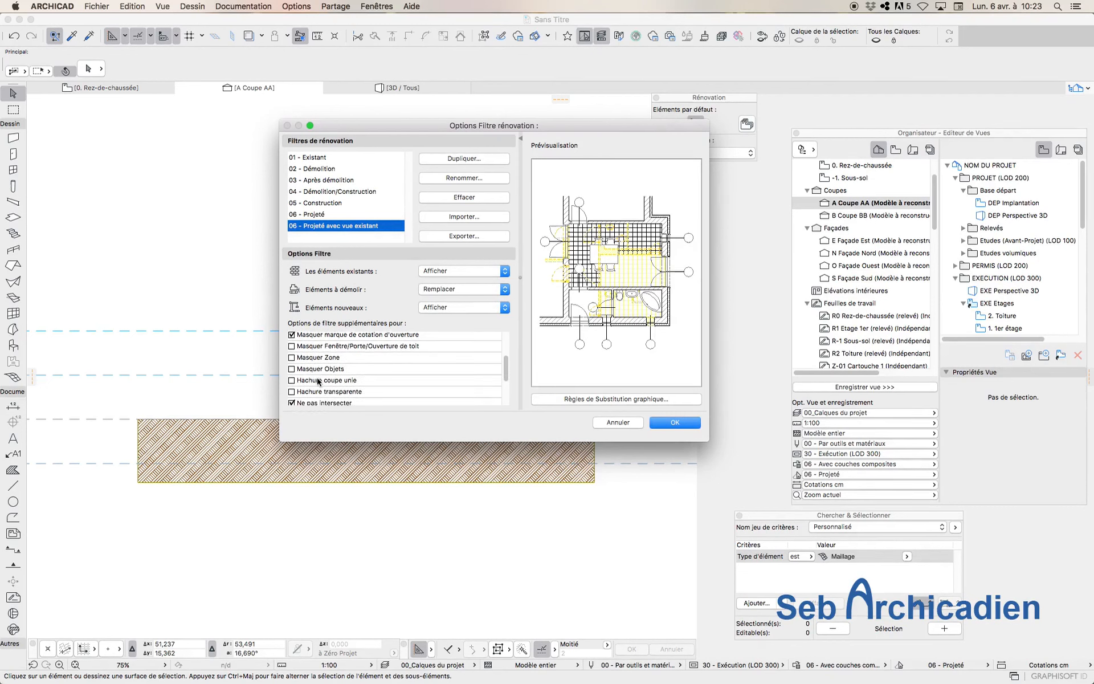
left_click(291, 391)
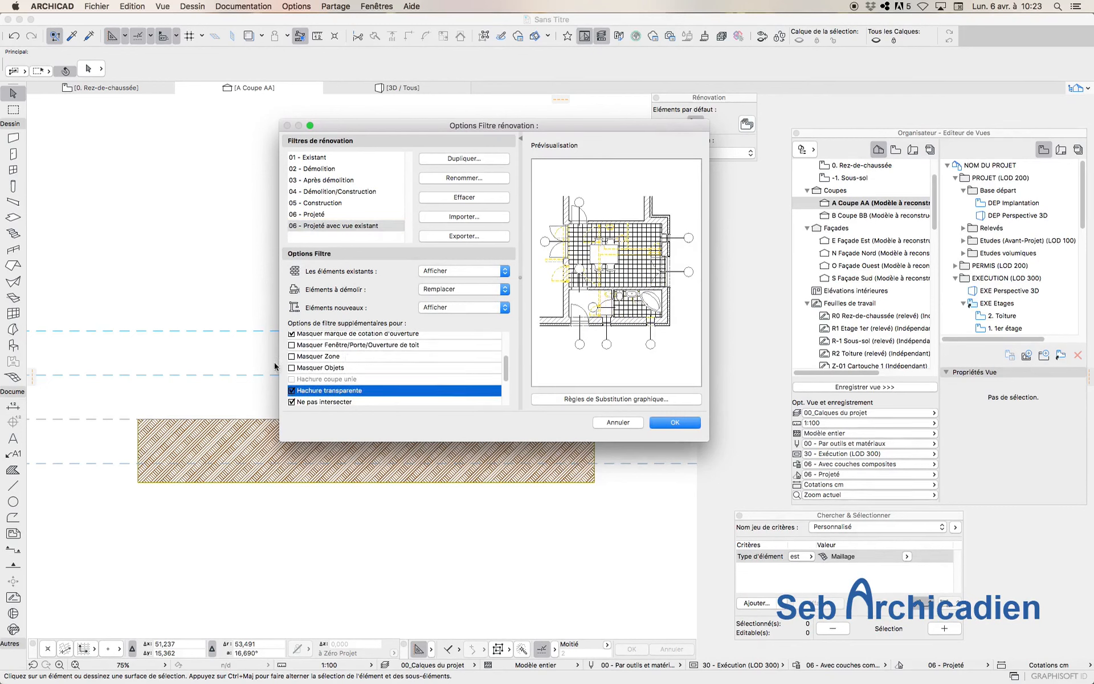
left_click(675, 423)
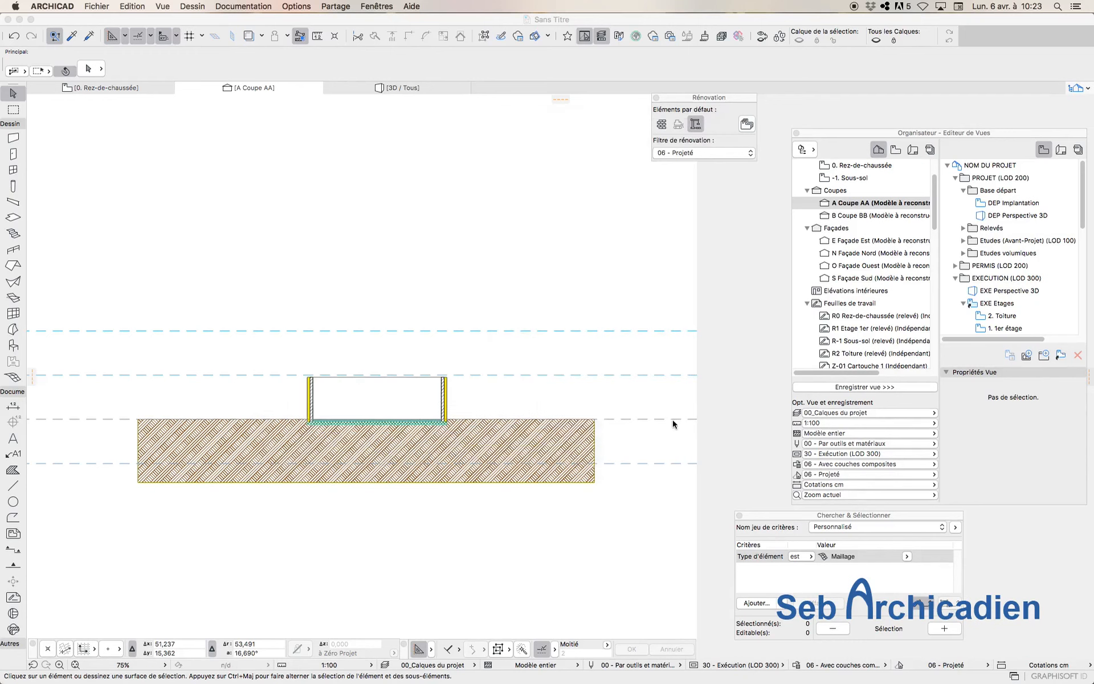
- Try to bring the new terrain mesh to the front of the display order in section AA
scroll(198, 374, "up", 5)
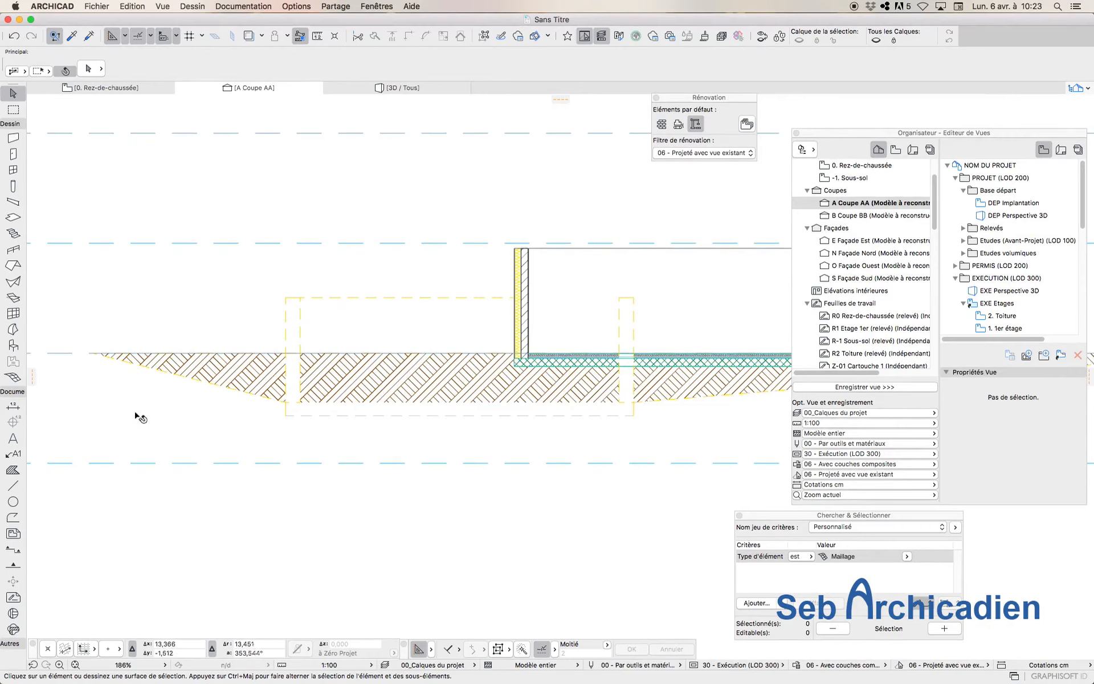
scroll(137, 413, "down", 5)
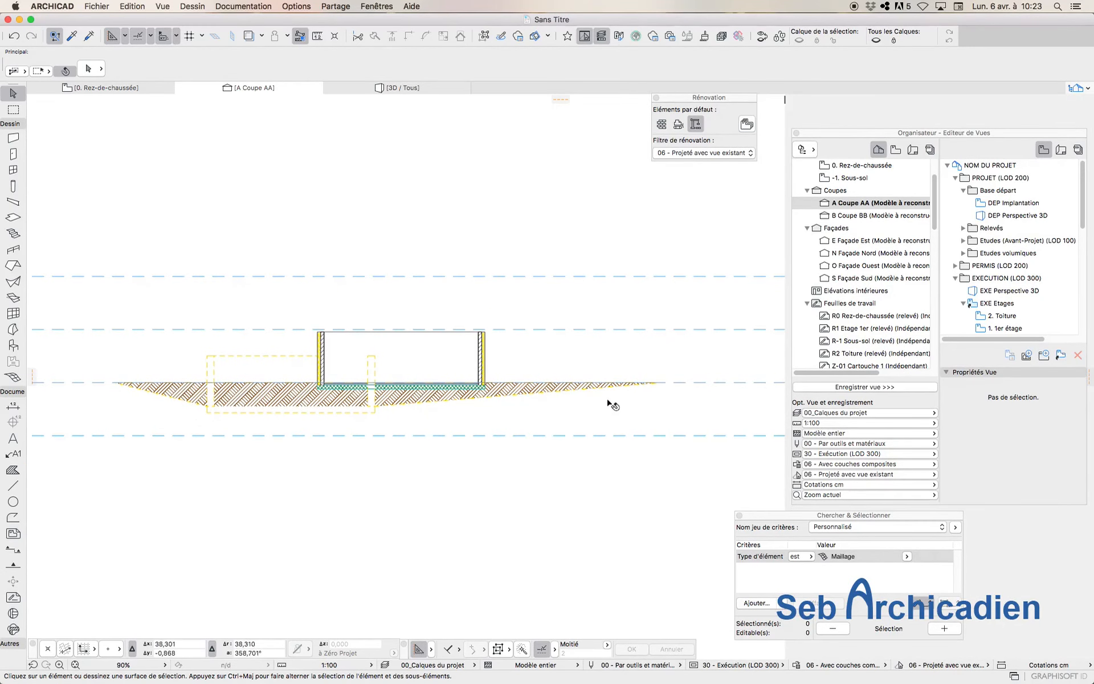
left_click(161, 390)
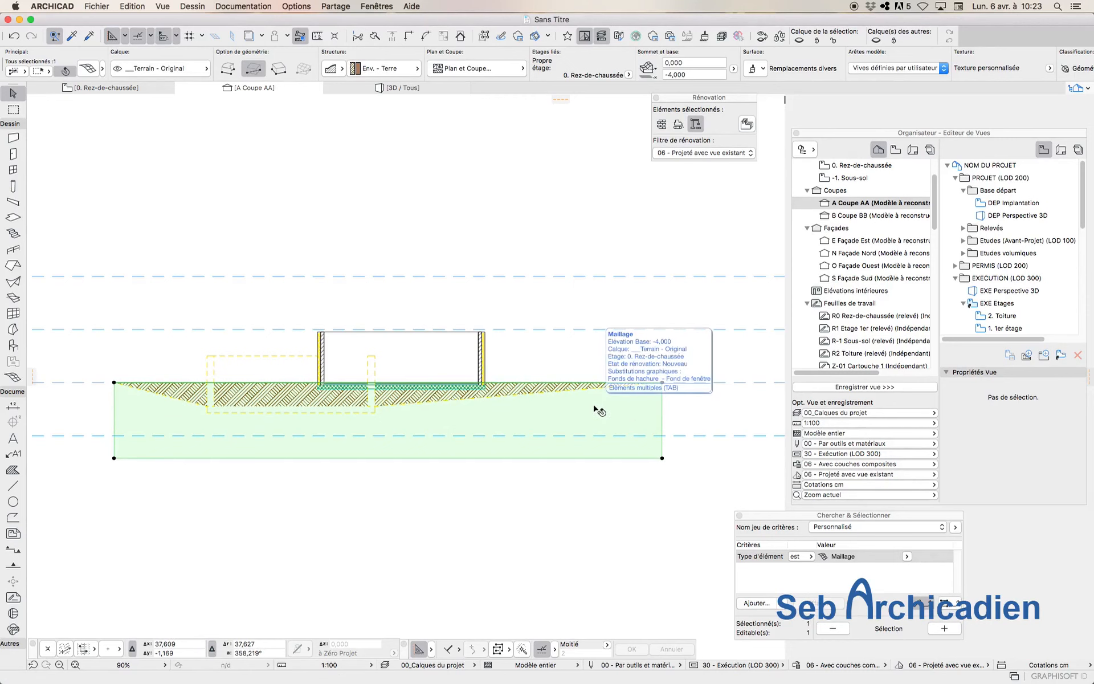
right_click(557, 453)
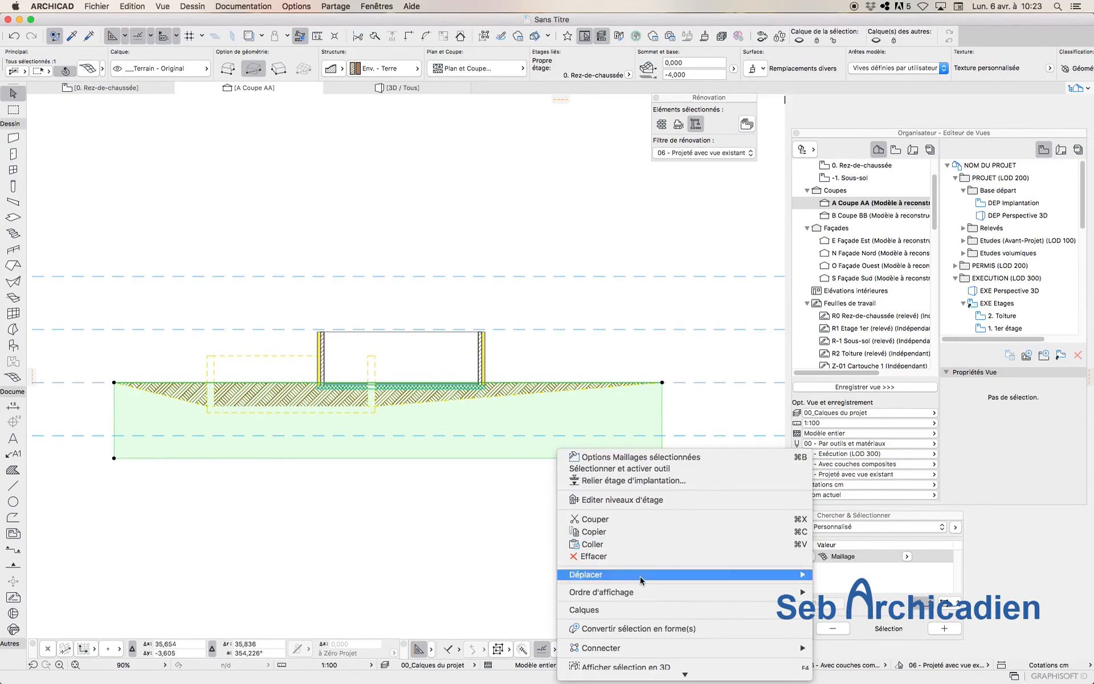
mouse_move(645, 596)
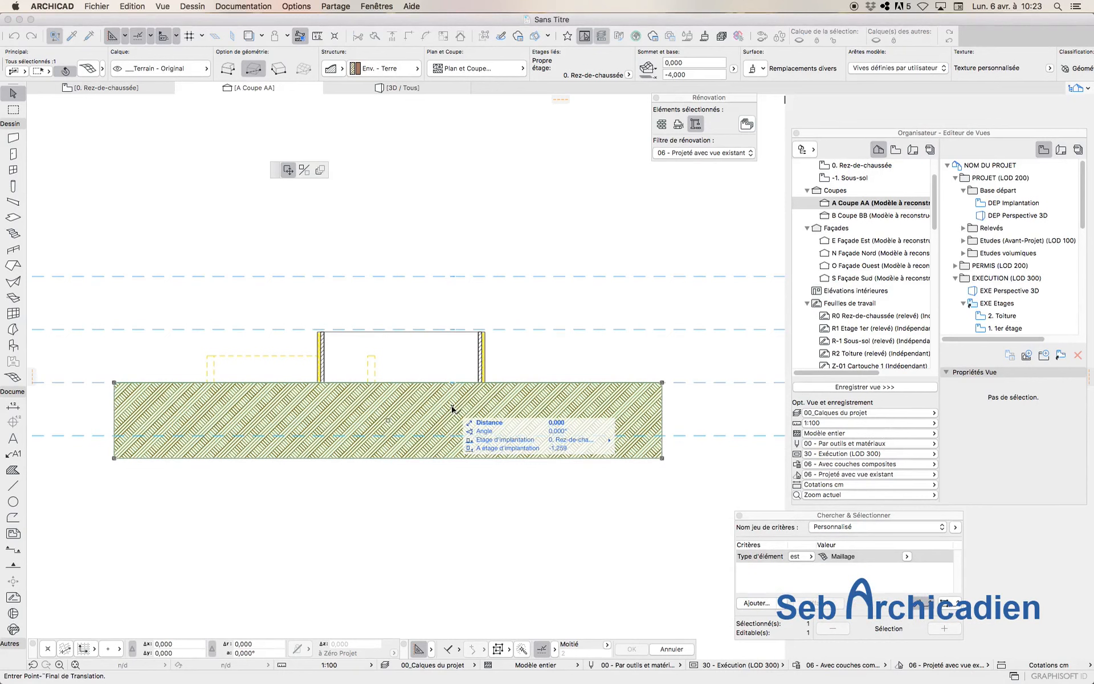
key("Escape")
key("super+z")
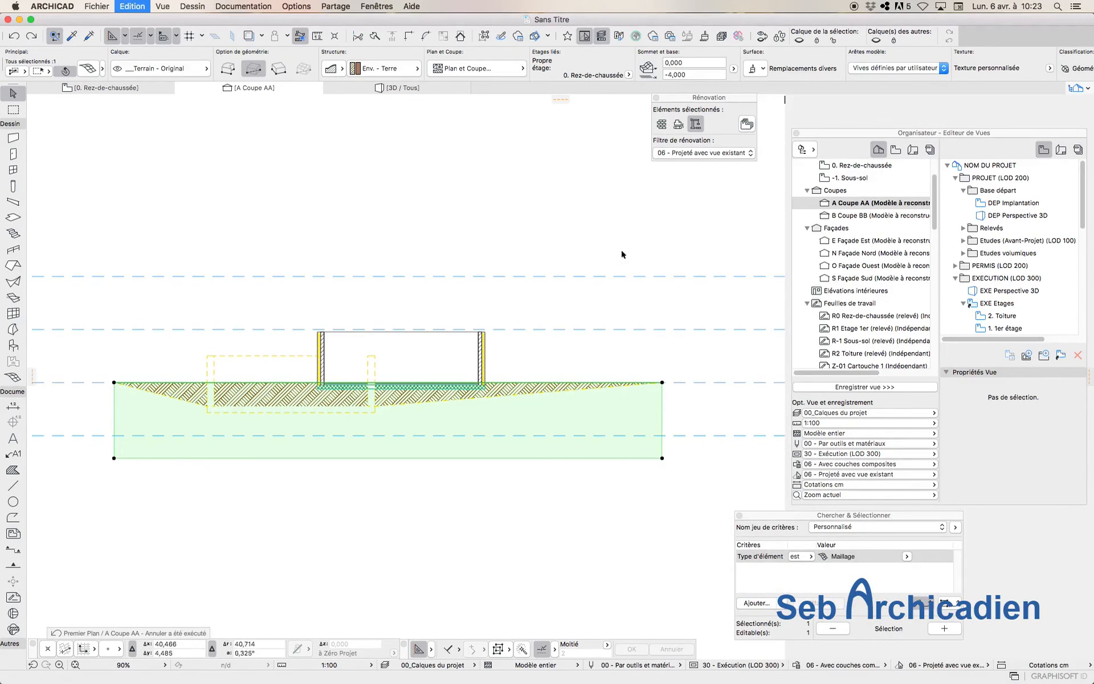
left_click(622, 251)
- Select the demolition terrain and check the demolition options of the filter 06 - Projeté avec vue existant, leaving them without changes
left_click(577, 392)
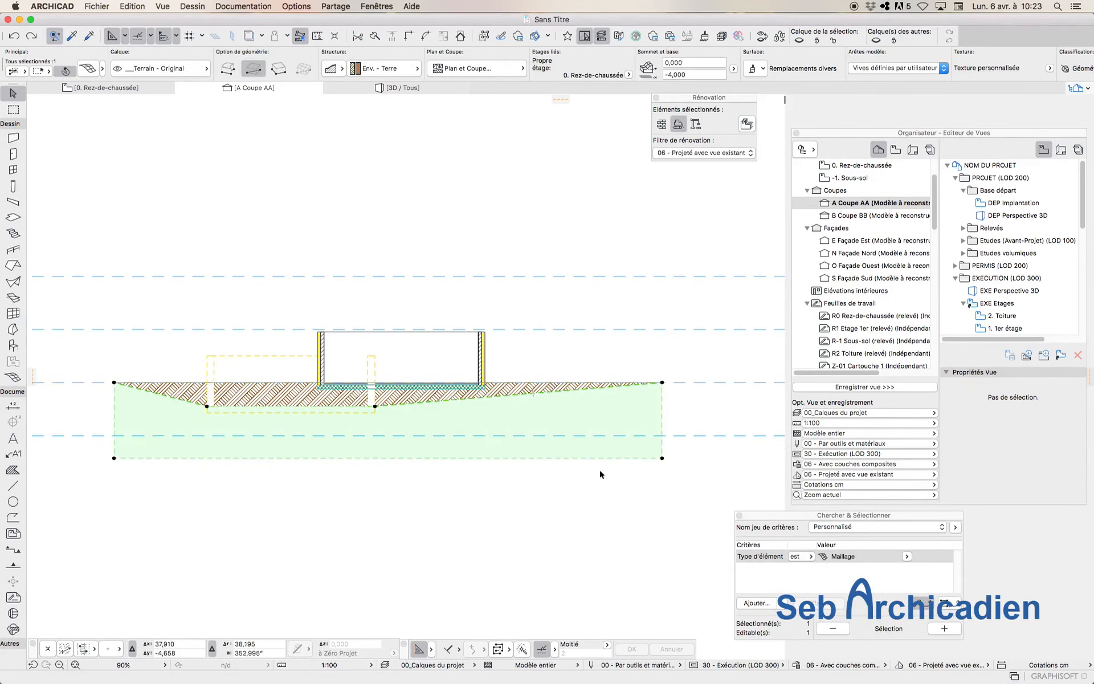
left_click(253, 4)
left_click(552, 232)
left_click(253, 5)
left_click(256, 4)
left_click(703, 156)
left_click(695, 169)
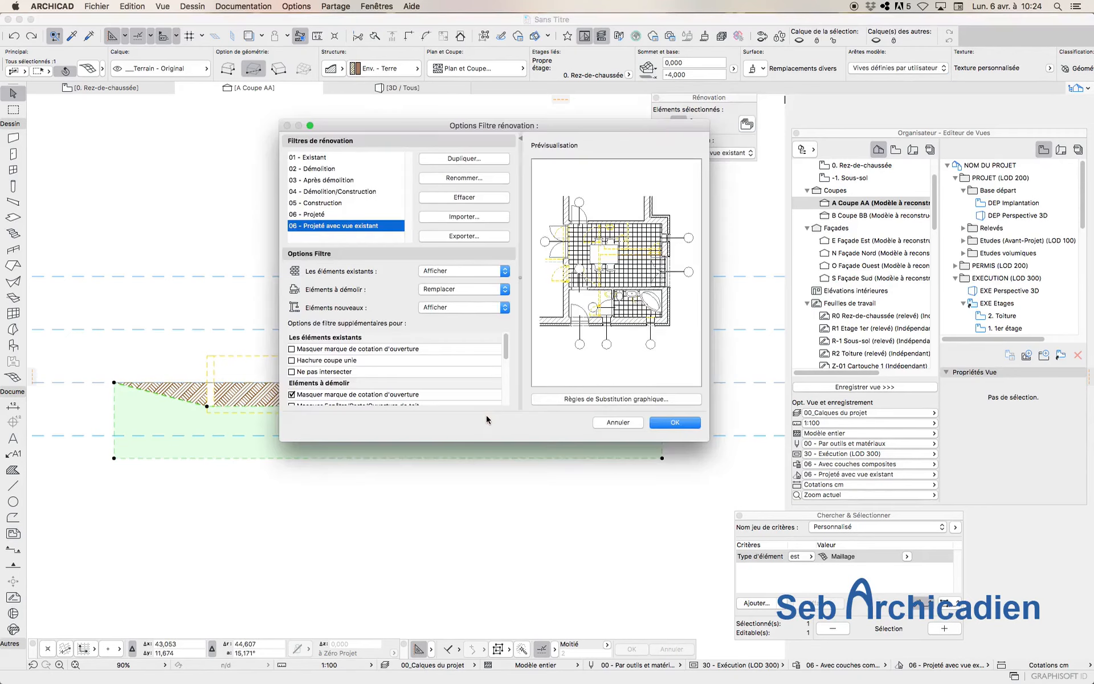
scroll(424, 385, "down", 8)
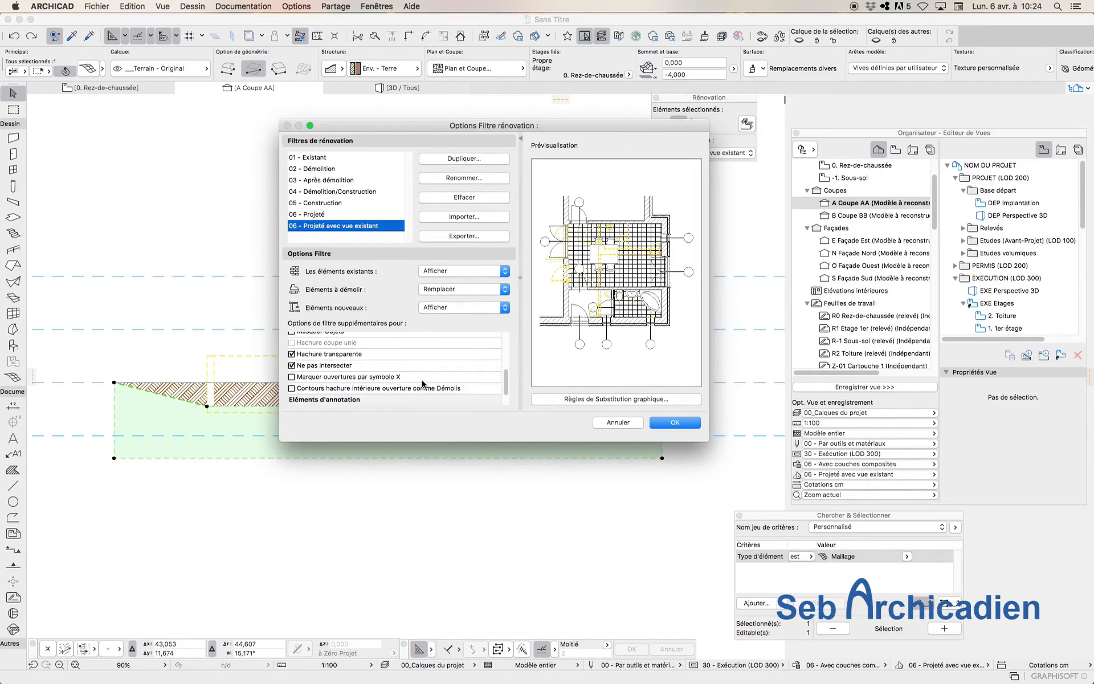
left_click(607, 423)
- Create a new graphic override combination named "Affichage ligne existant"
left_click(263, 6)
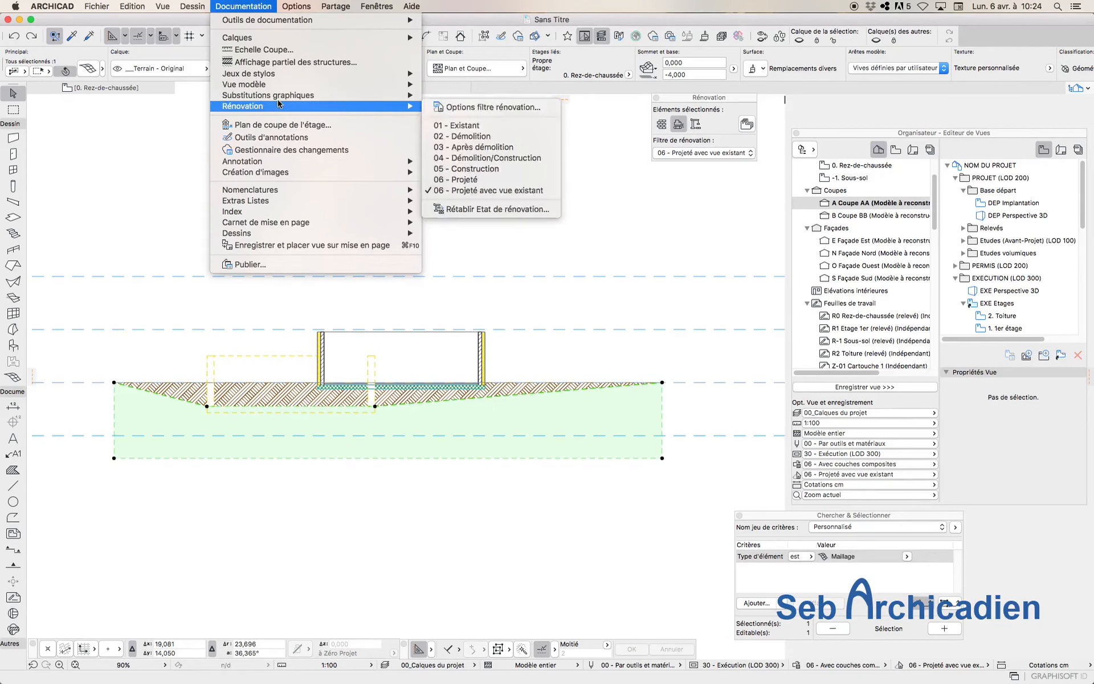
mouse_move(336, 95)
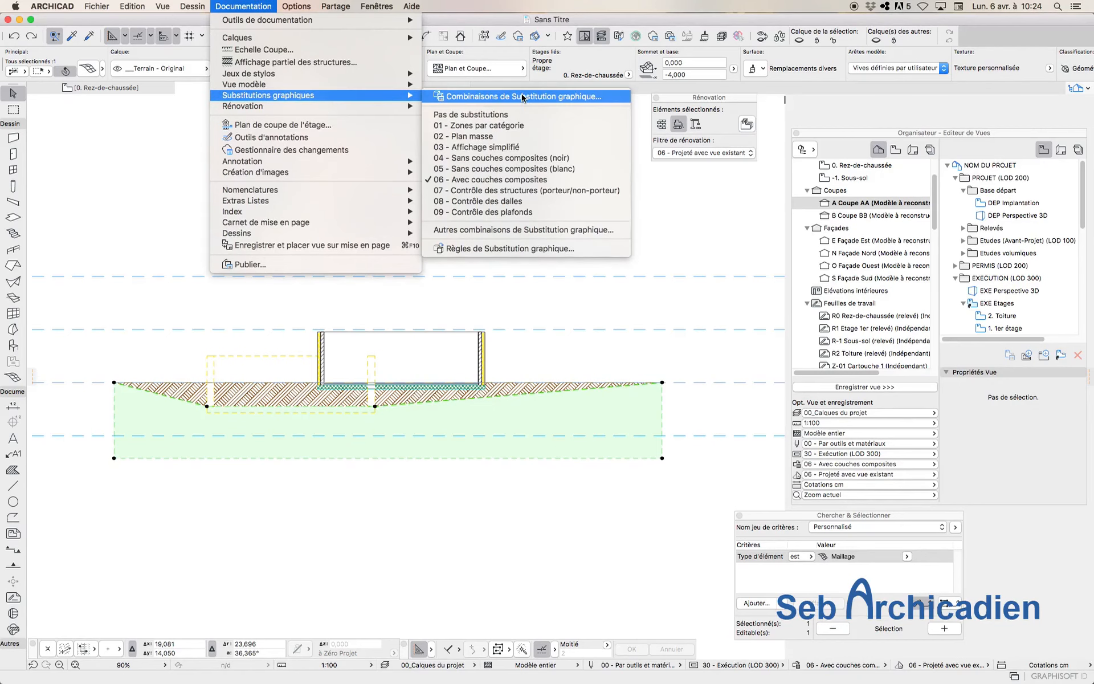
left_click(523, 97)
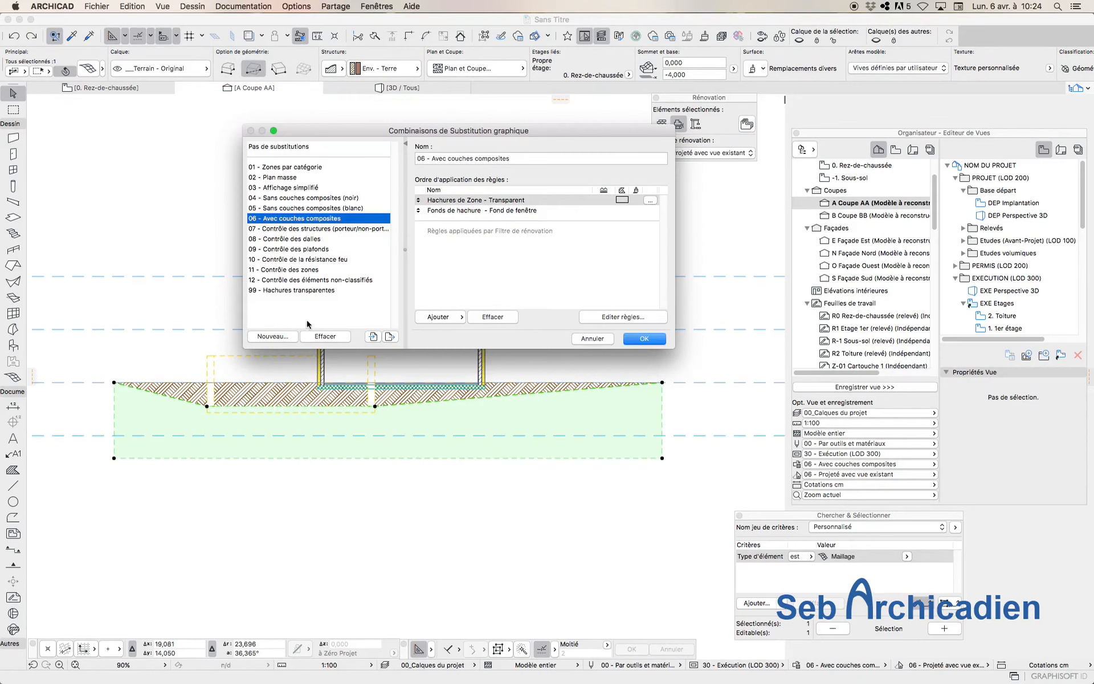
left_click(305, 147)
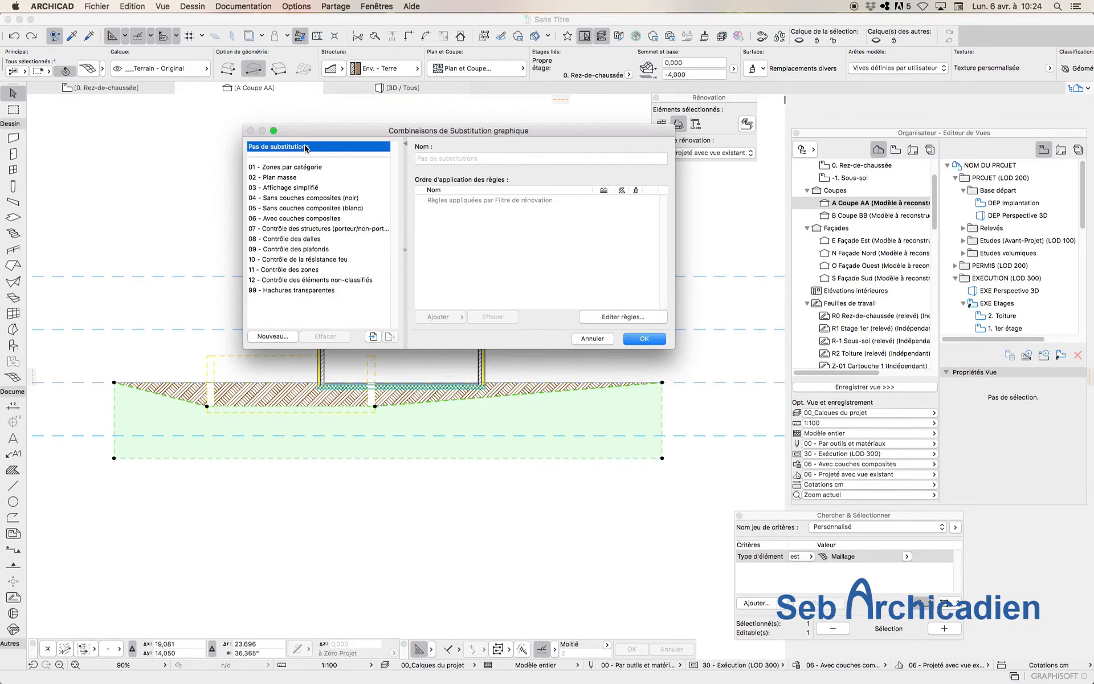
left_click(288, 338)
left_click(490, 316)
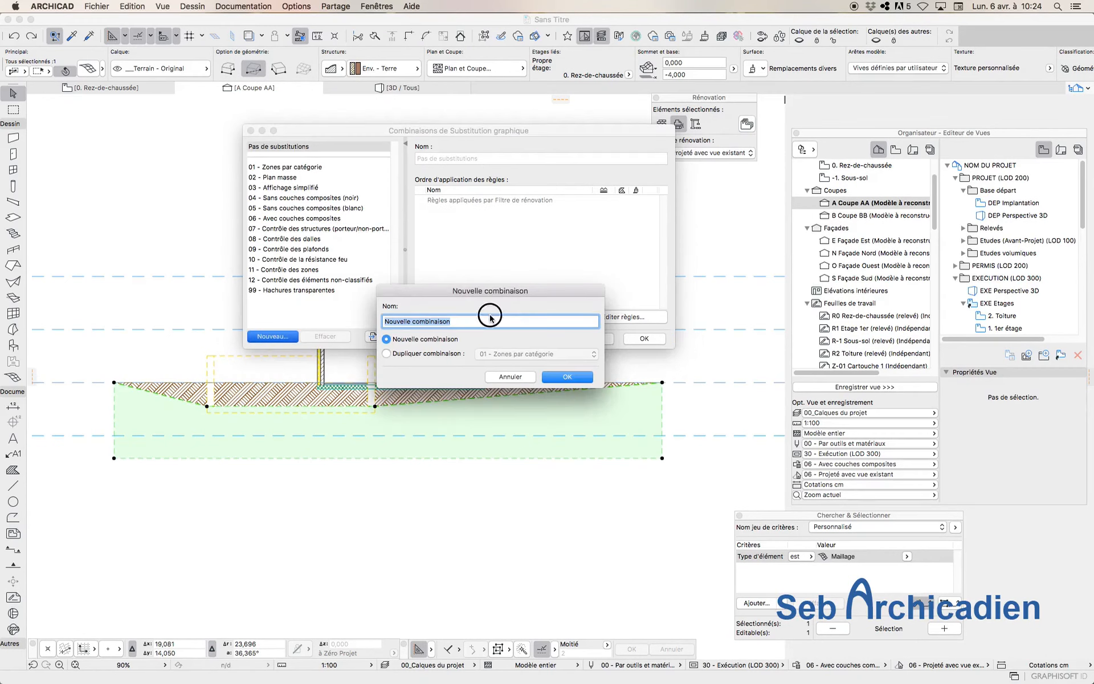
left_click_drag(493, 322, 258, 321)
type("Affichage ligne existant")
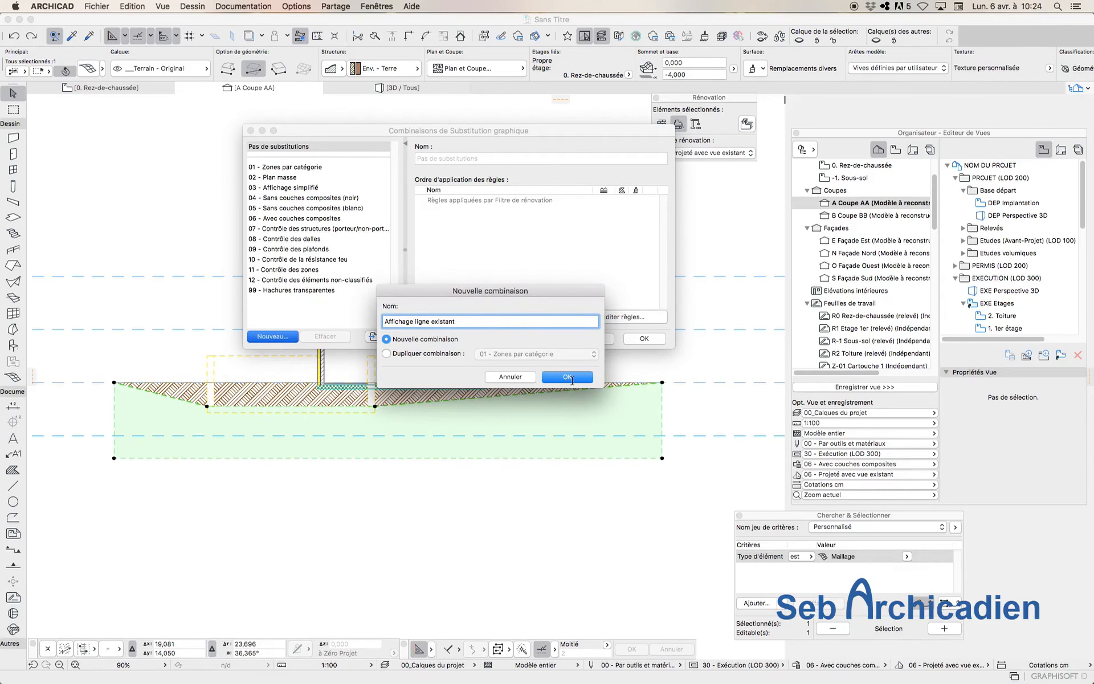
left_click(571, 378)
- Add a new override rule named "Ligne existant" to the combination Affichage ligne existant
left_click(450, 317)
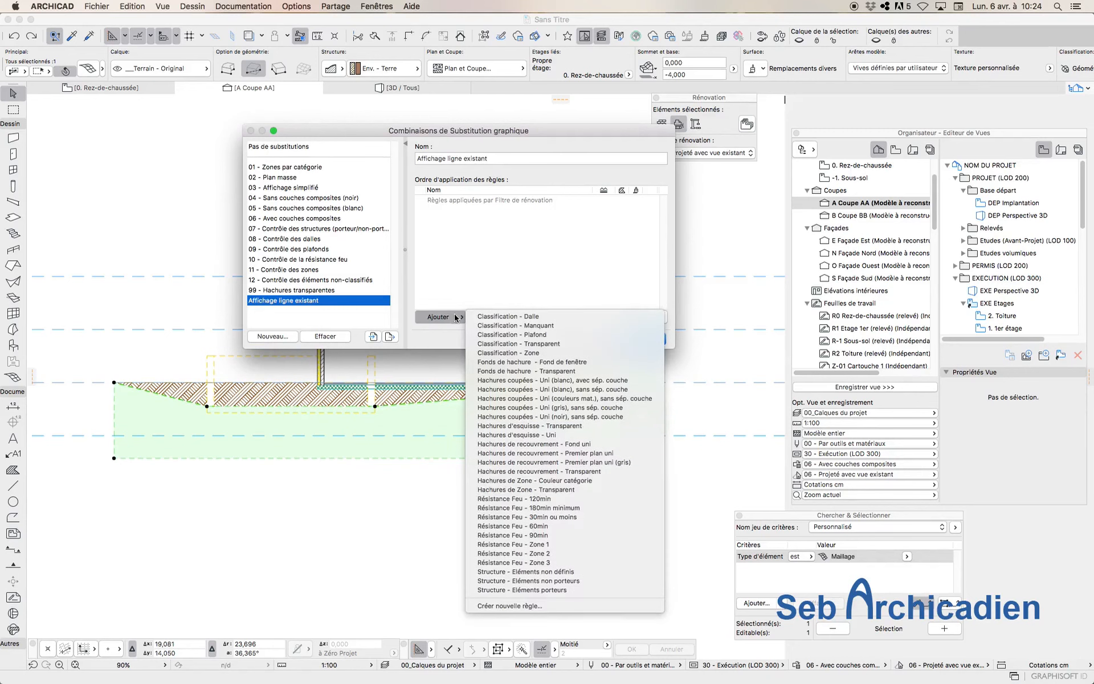
left_click(482, 609)
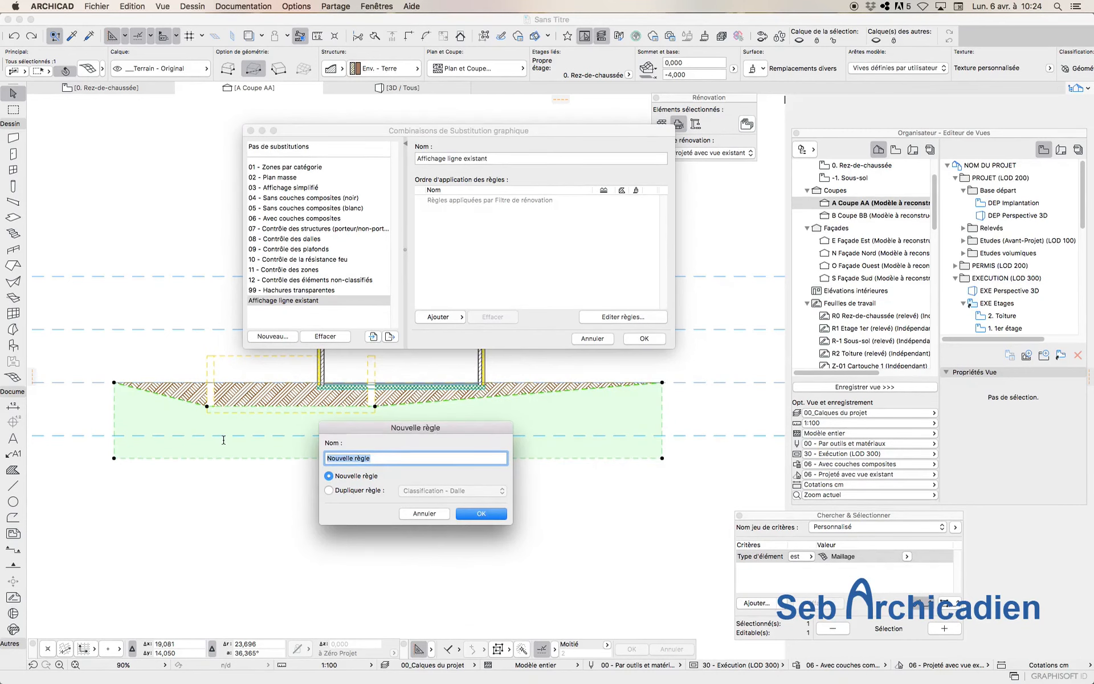
type("Li")
left_click(499, 515)
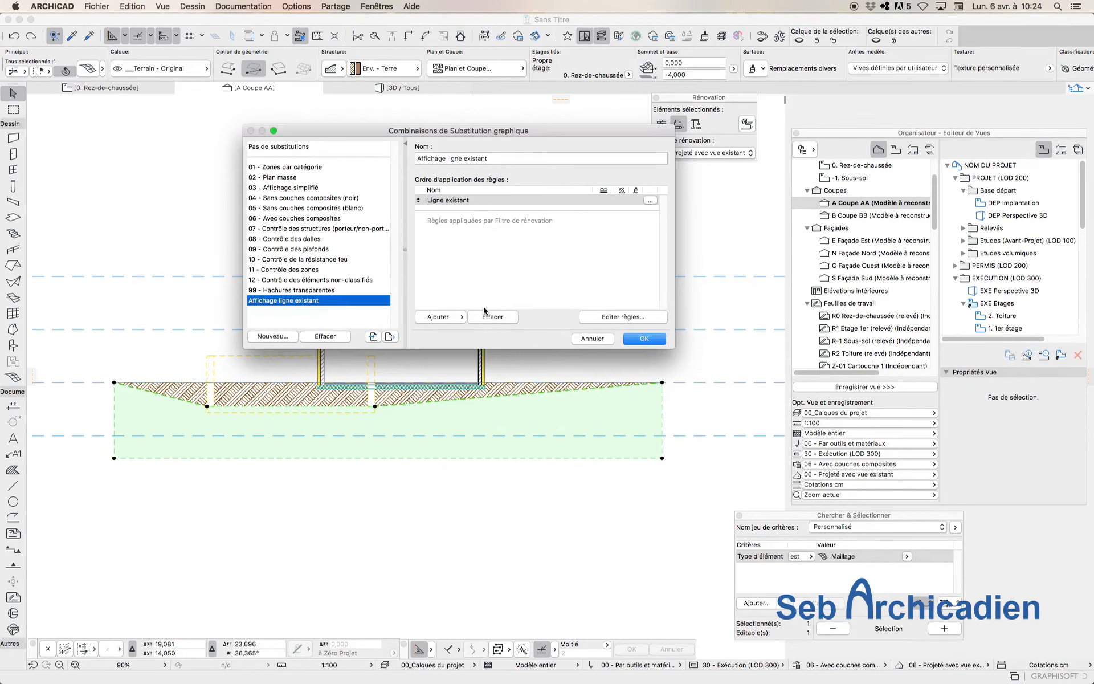
- Open the rule Ligne existant for editing and add the criterion Etat de rénovation est A démolir for all element types
left_click(612, 315)
left_click(646, 205)
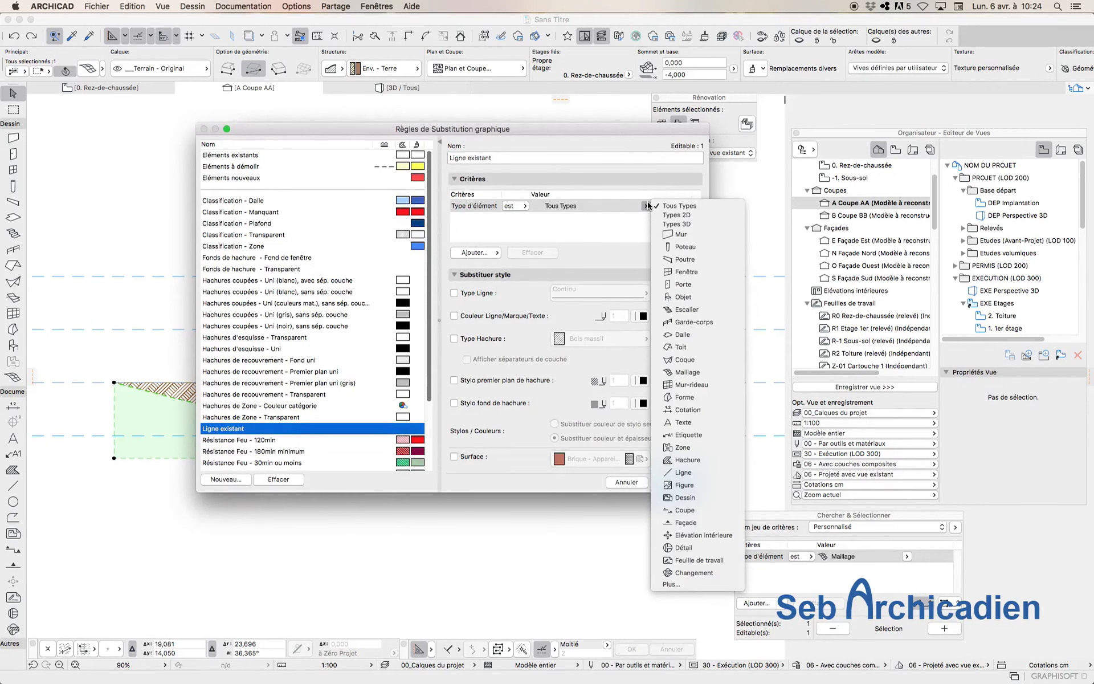
left_click(473, 252)
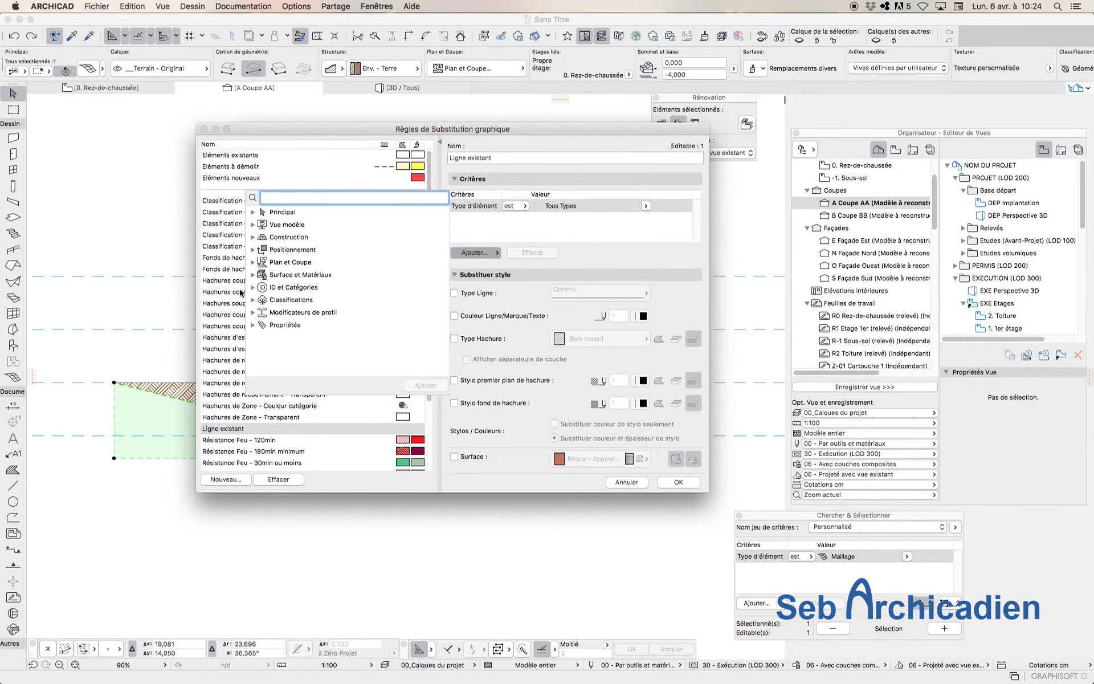
left_click(252, 287)
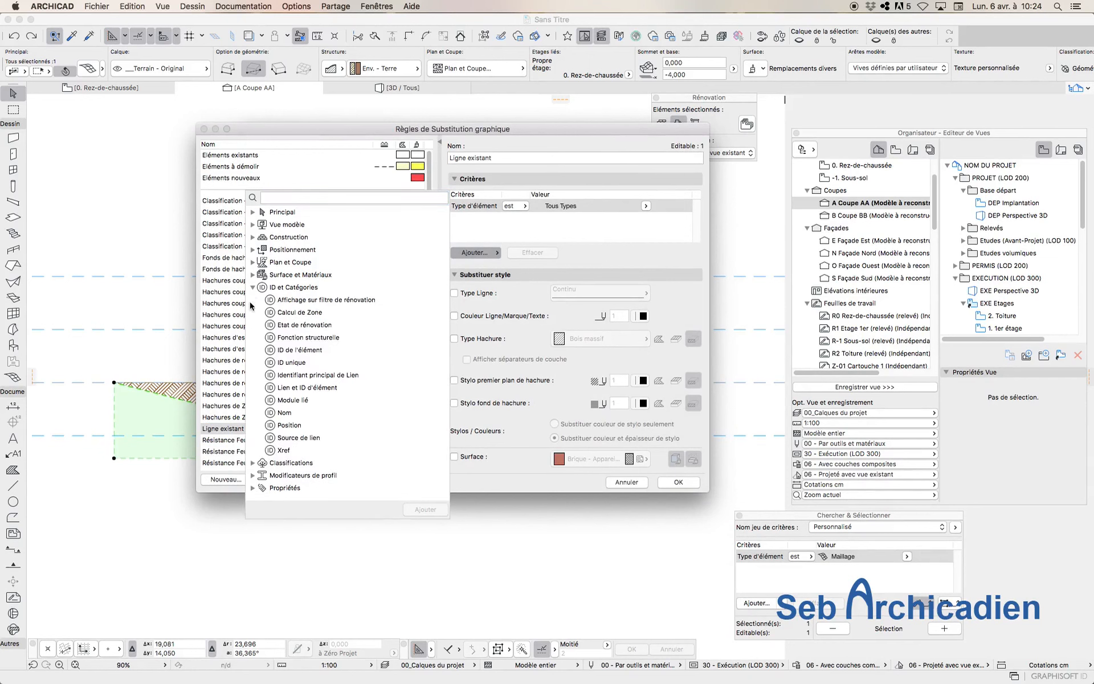
left_click(297, 325)
left_click(425, 509)
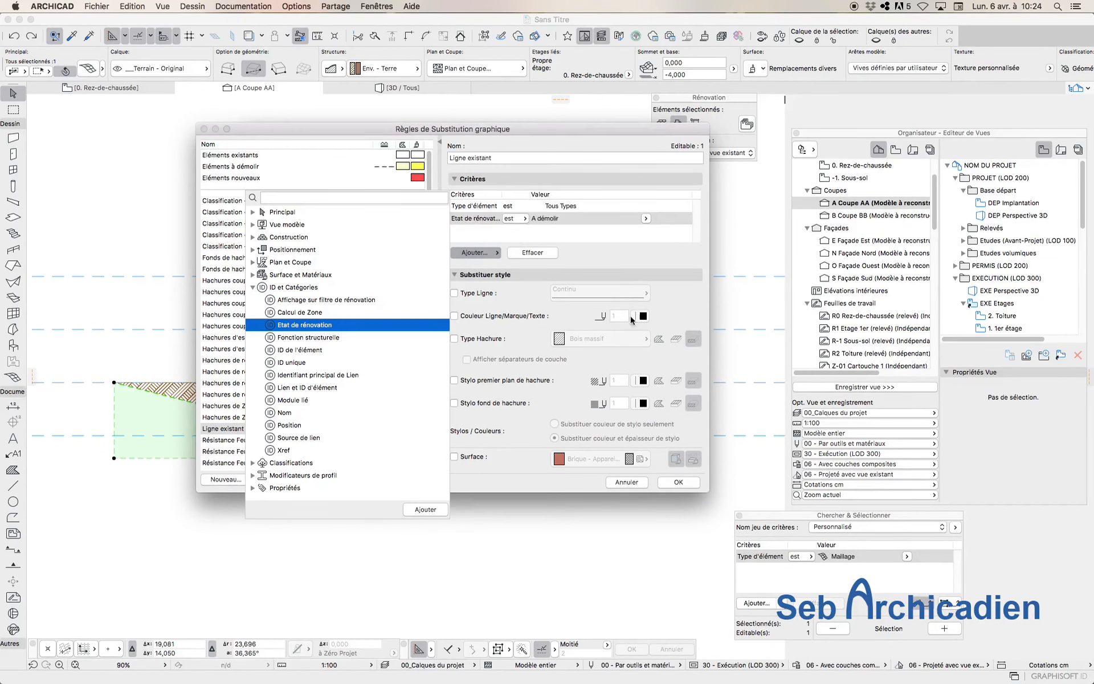
left_click(644, 217)
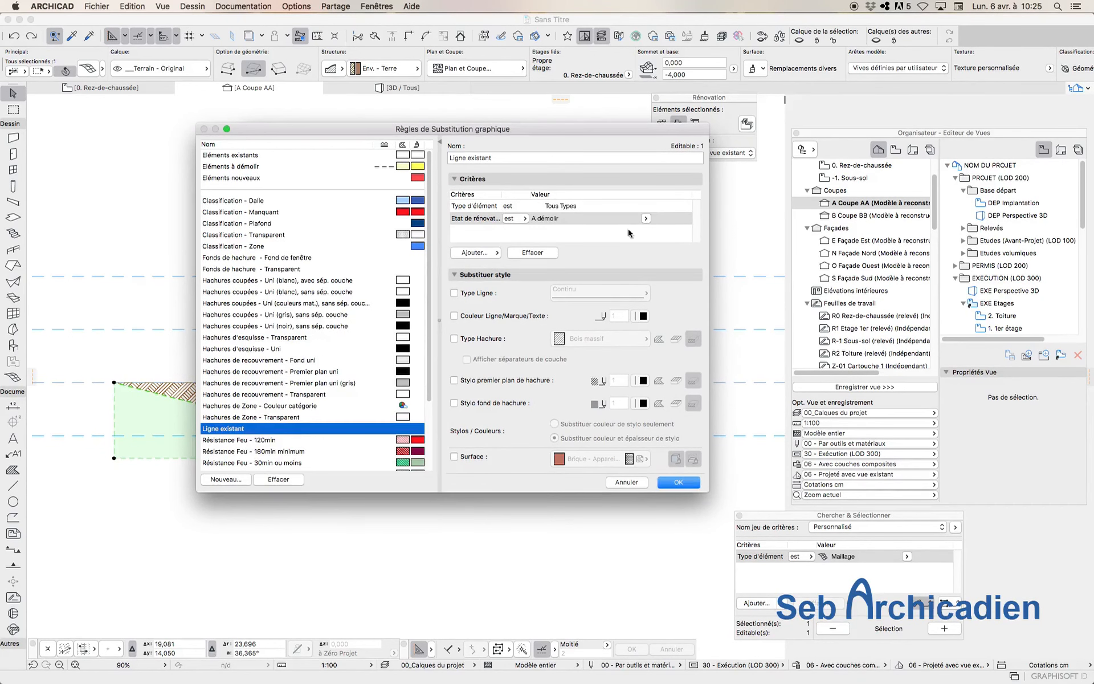
- Override the line type of the rule Ligne existant with the dashed type Traits
left_click(466, 298)
left_click(648, 294)
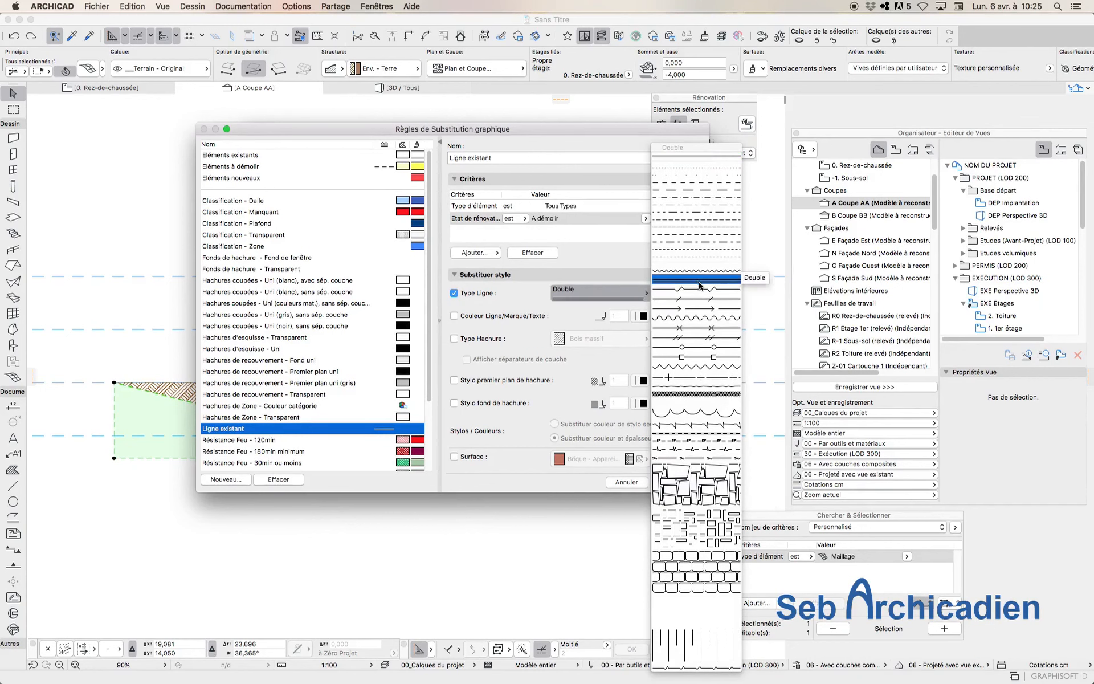
left_click(705, 185)
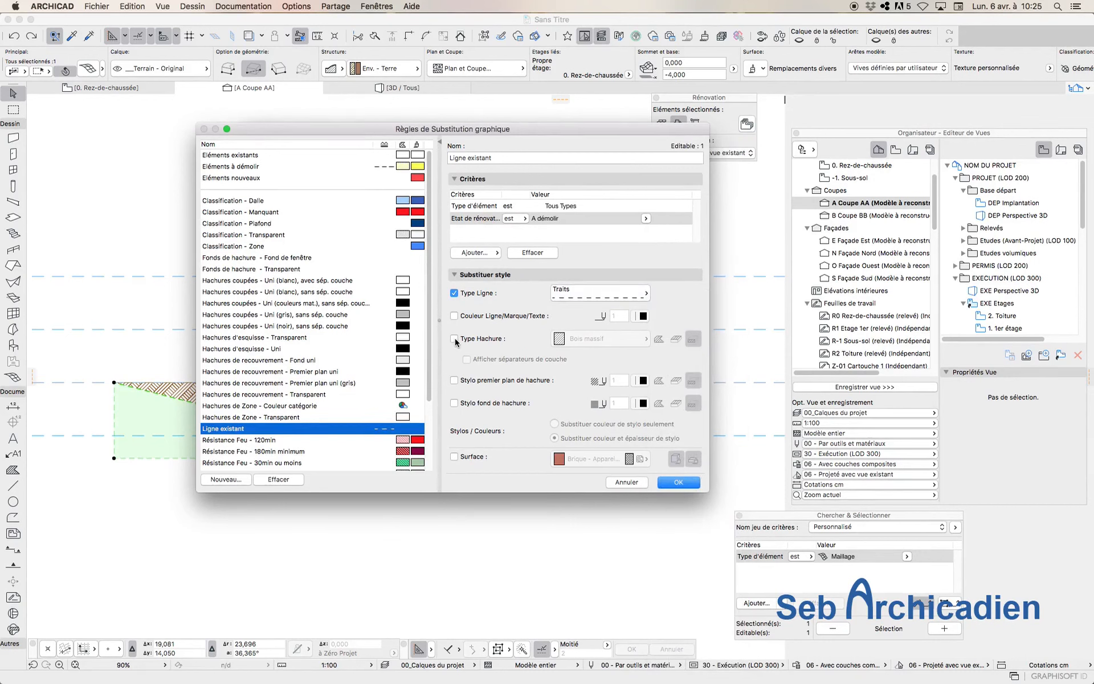
- Override the rule's line colour with pen 27, Murs - Coupé structurel, and apply the combination Affichage ligne existant to section AA
left_click(454, 316)
left_click(642, 317)
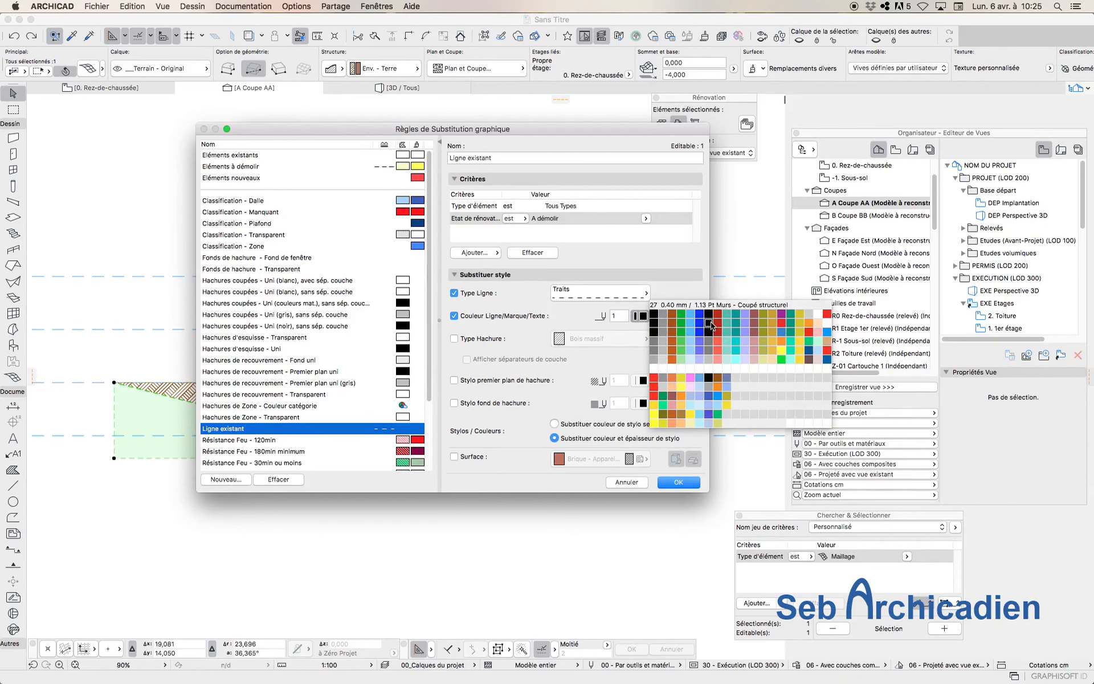
left_click(710, 323)
left_click(677, 483)
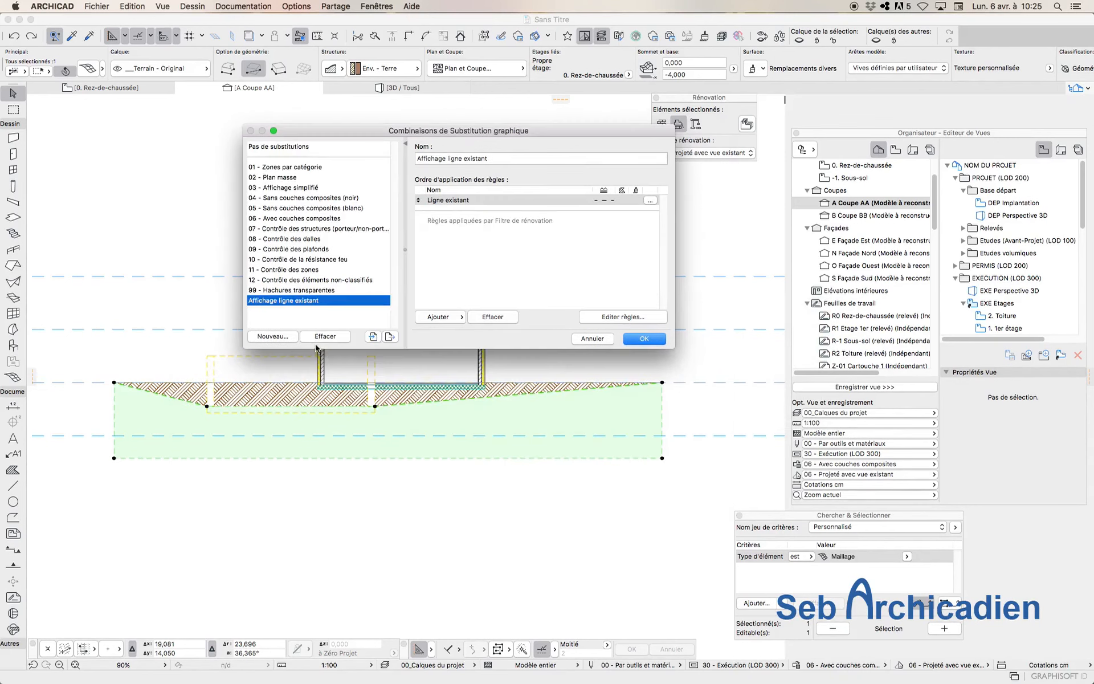
left_click(644, 339)
left_click(484, 476)
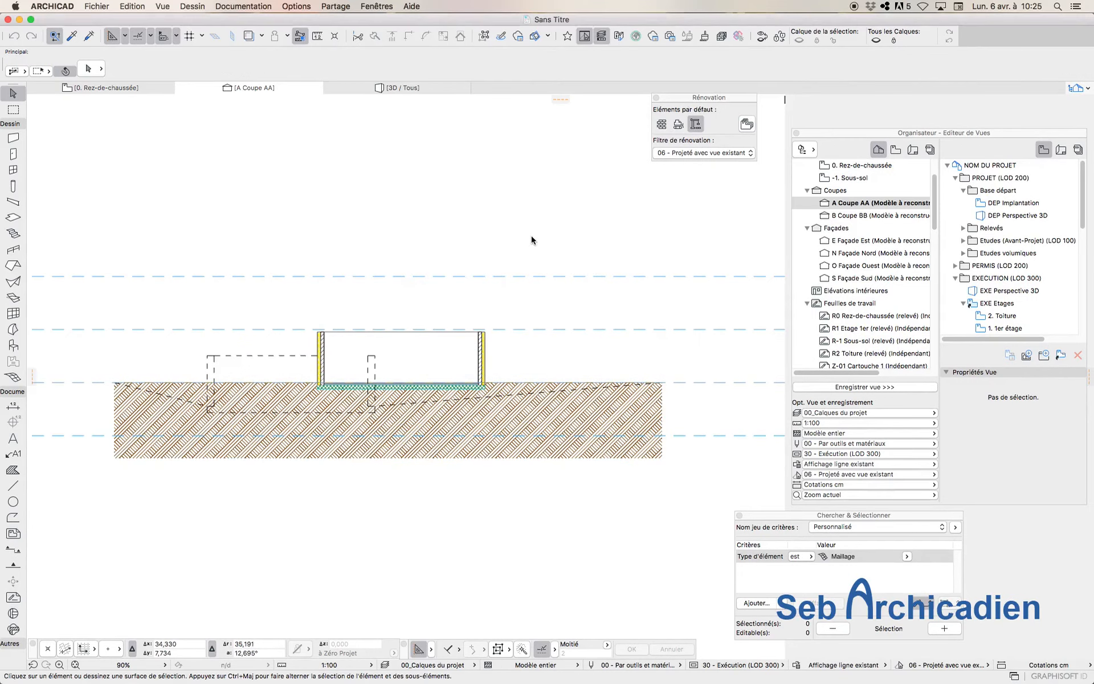
- Turn on the real line thickness display (Epaisseur de ligne réelle) for section AA
scroll(117, 451, "up", 4)
scroll(154, 464, "down", 4)
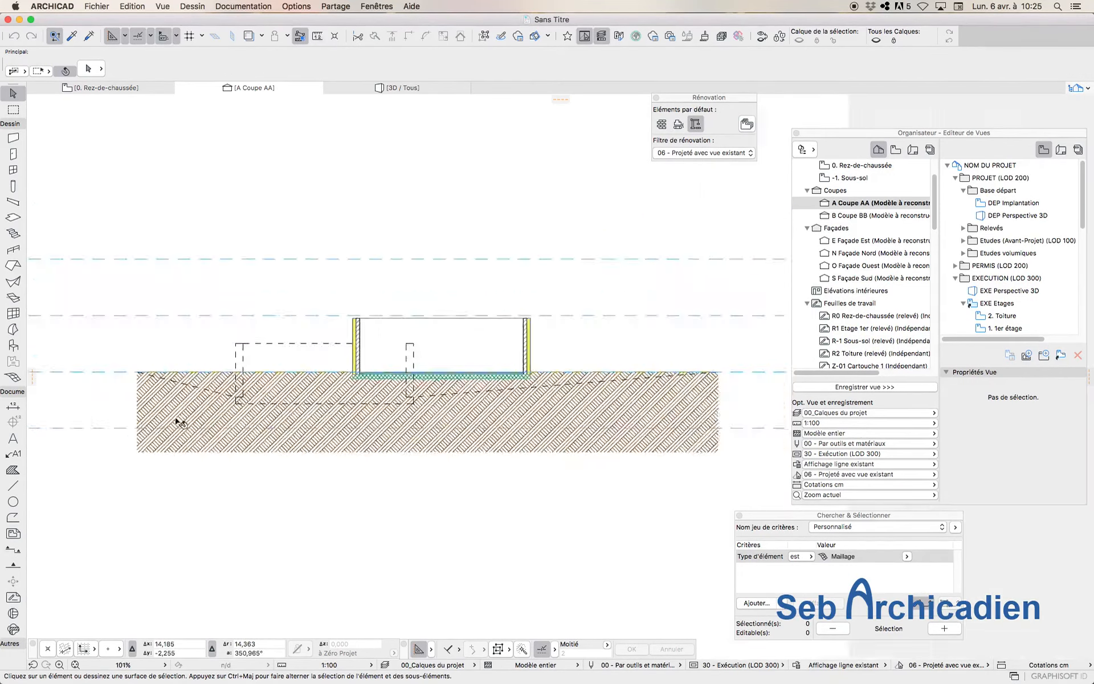
scroll(342, 395, "up", 1)
scroll(362, 378, "down", 4)
scroll(176, 384, "up", 3)
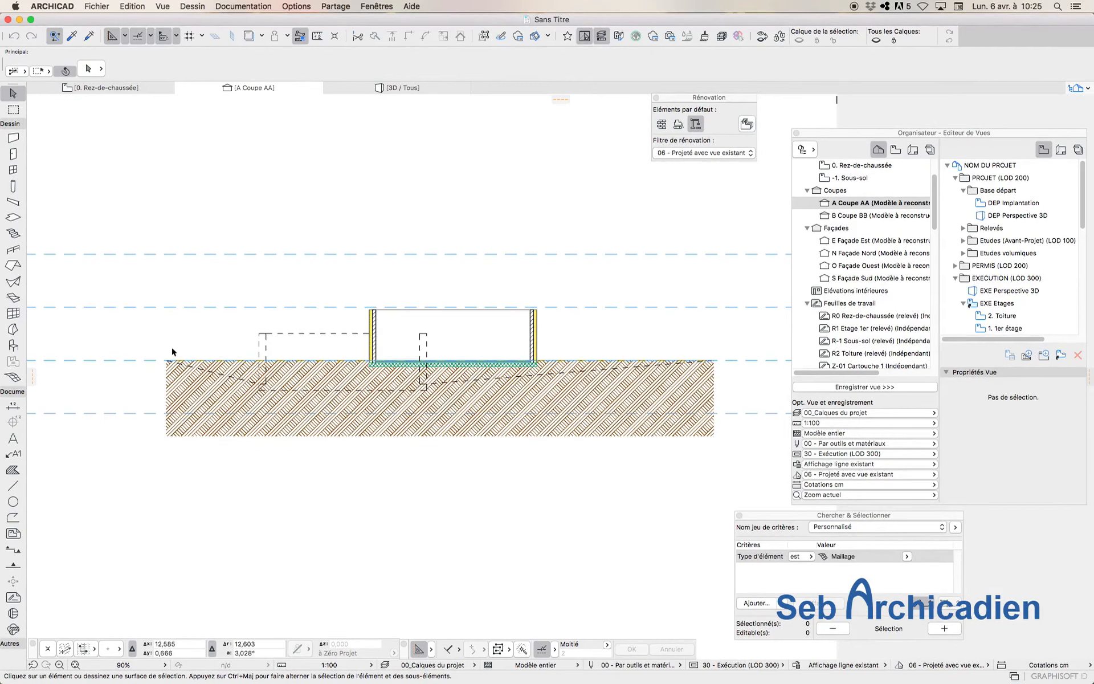
scroll(256, 385, "up", 1)
scroll(256, 385, "up", 5)
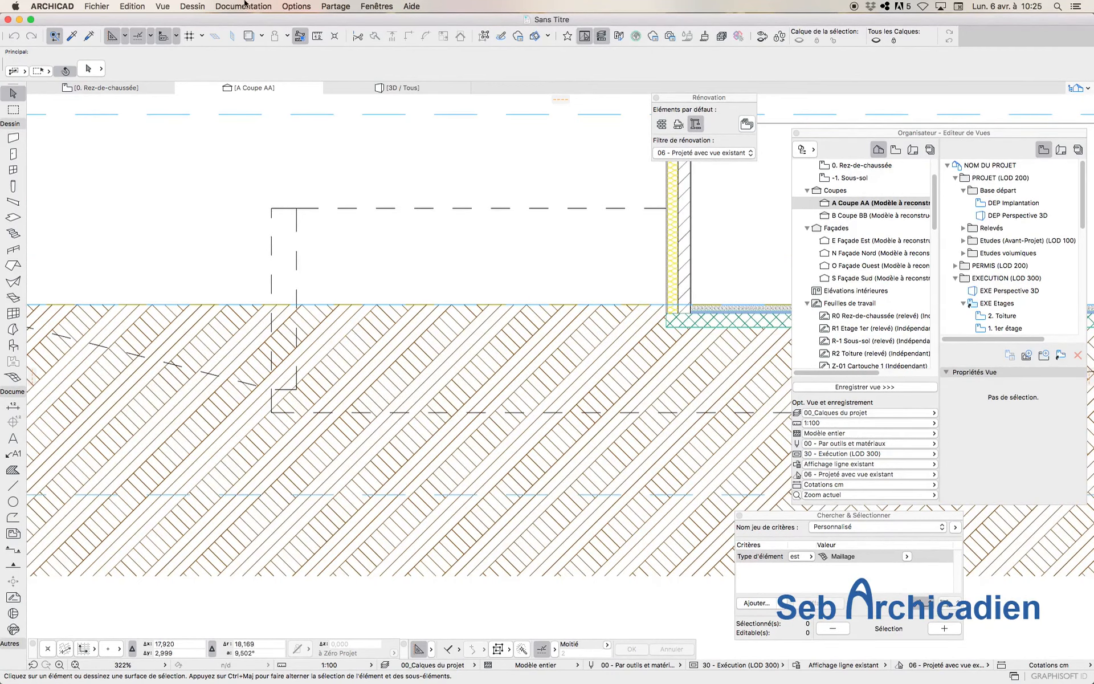
left_click(162, 7)
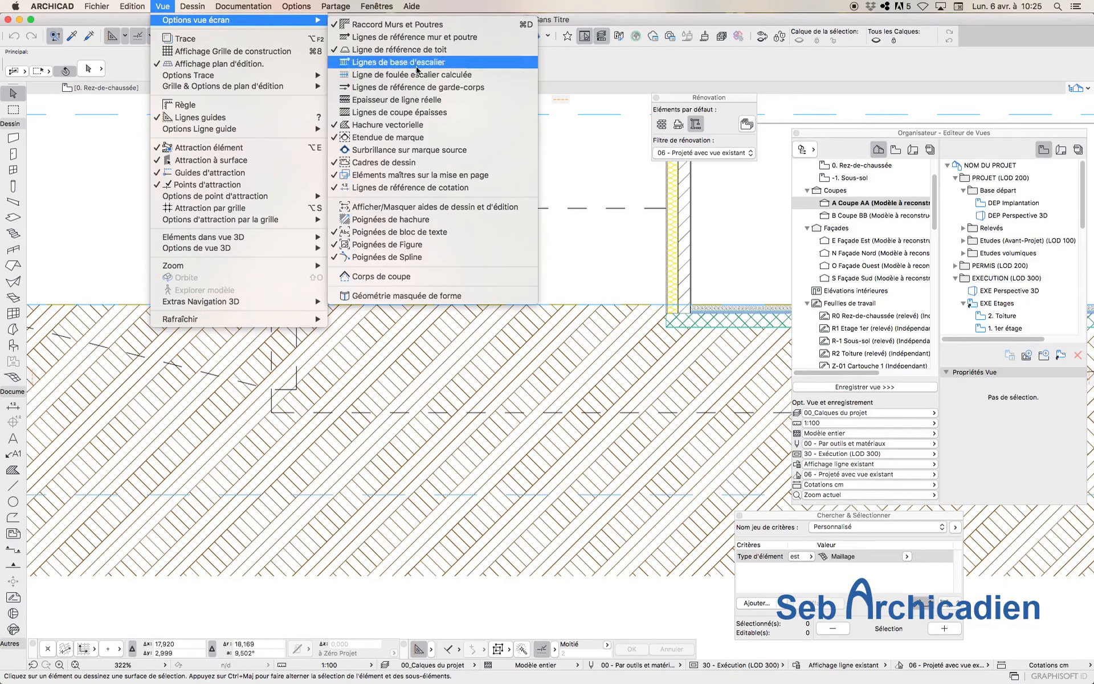
left_click(402, 100)
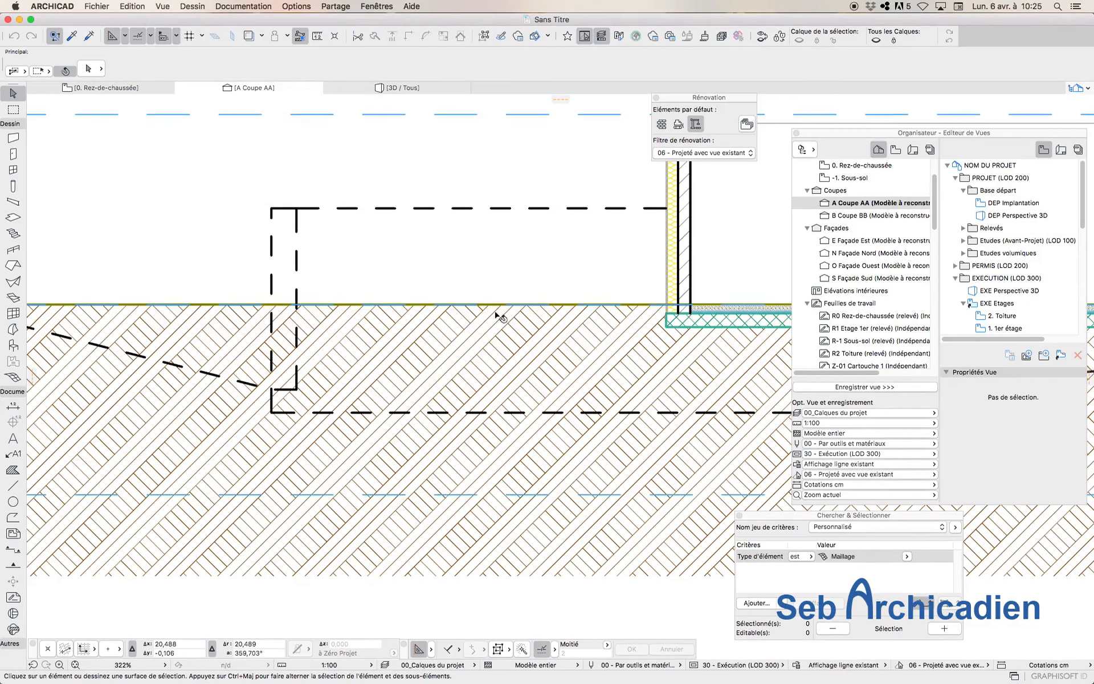
scroll(286, 274, "down", 5)
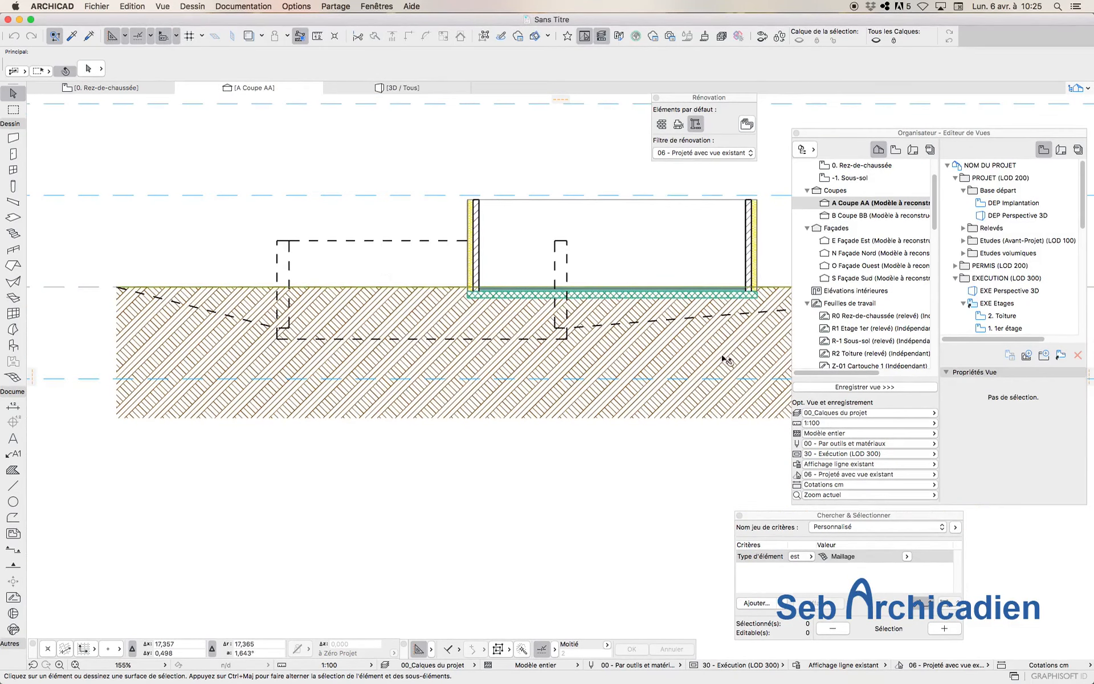
- Examine the dashed outlines of the demolished walls and original terrain against the new building in section AA, selecting each in turn
left_click(411, 248)
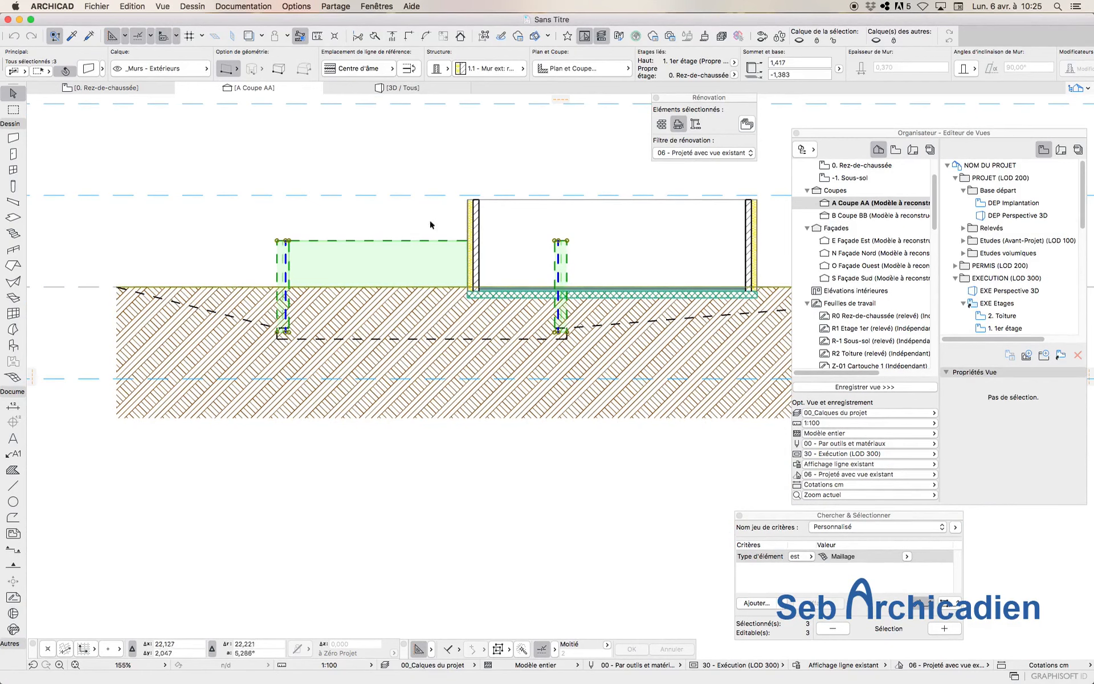
left_click(376, 204)
scroll(204, 308, "down", 2)
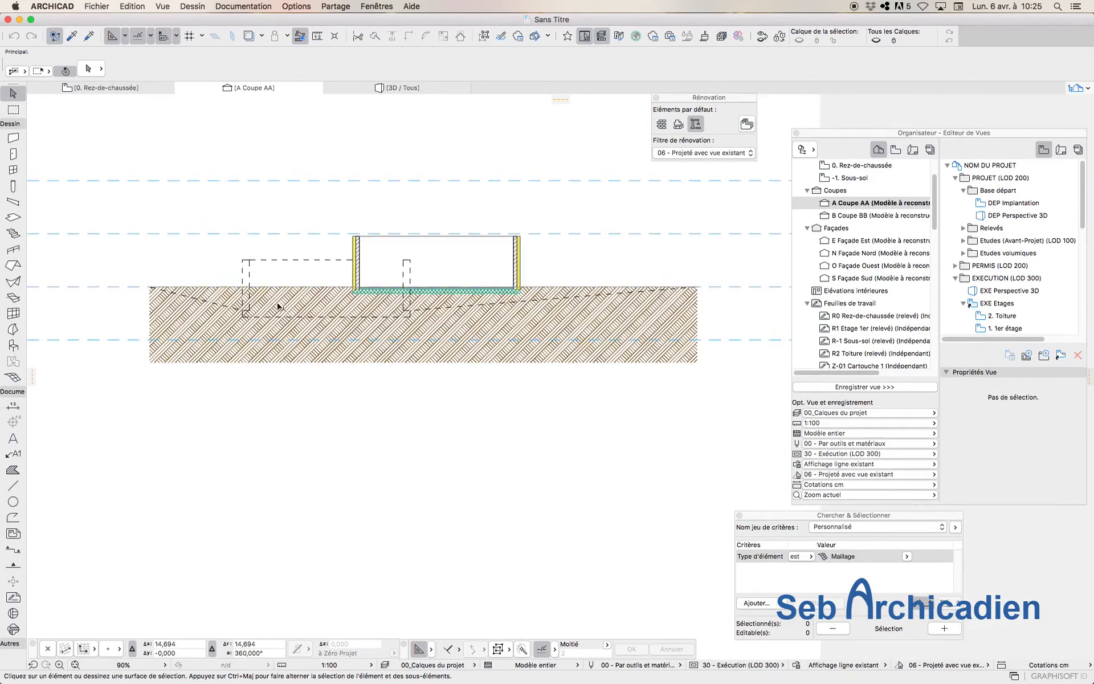
scroll(203, 308, "up", 4)
scroll(234, 322, "down", 4)
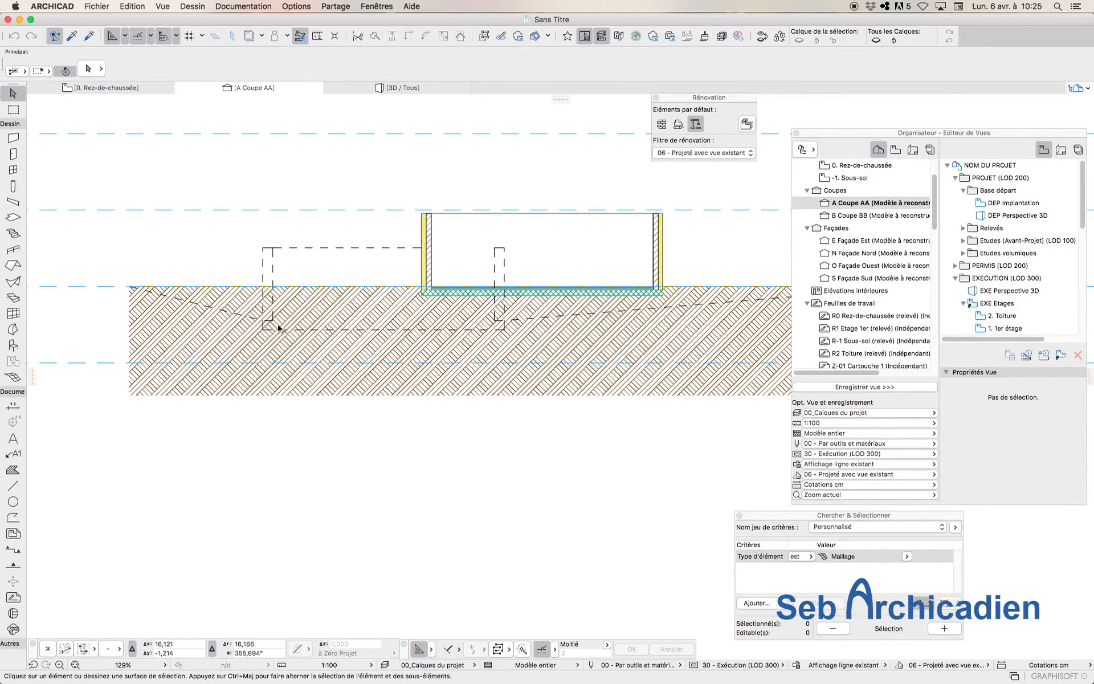
left_click(228, 317)
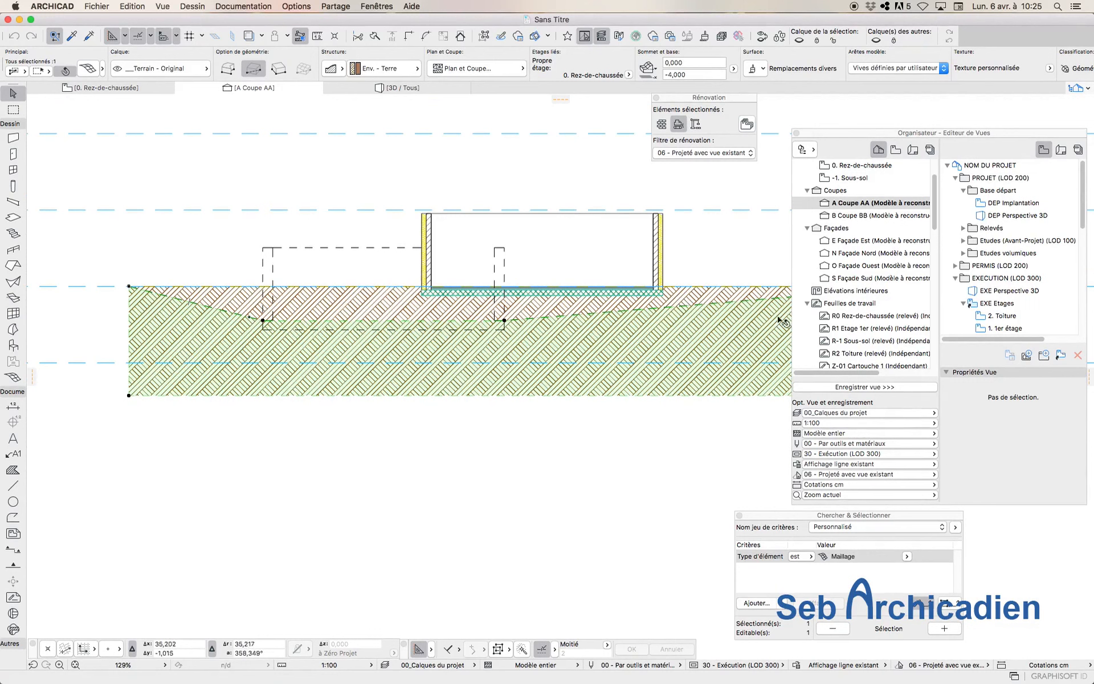
left_click(505, 252)
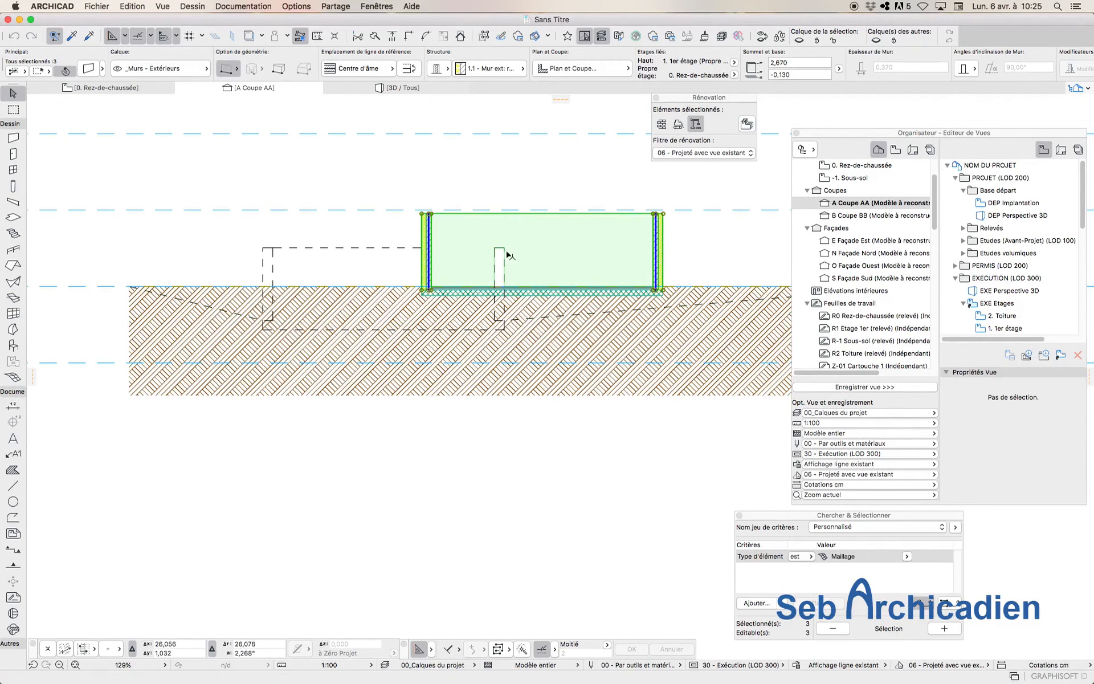
left_click(506, 251)
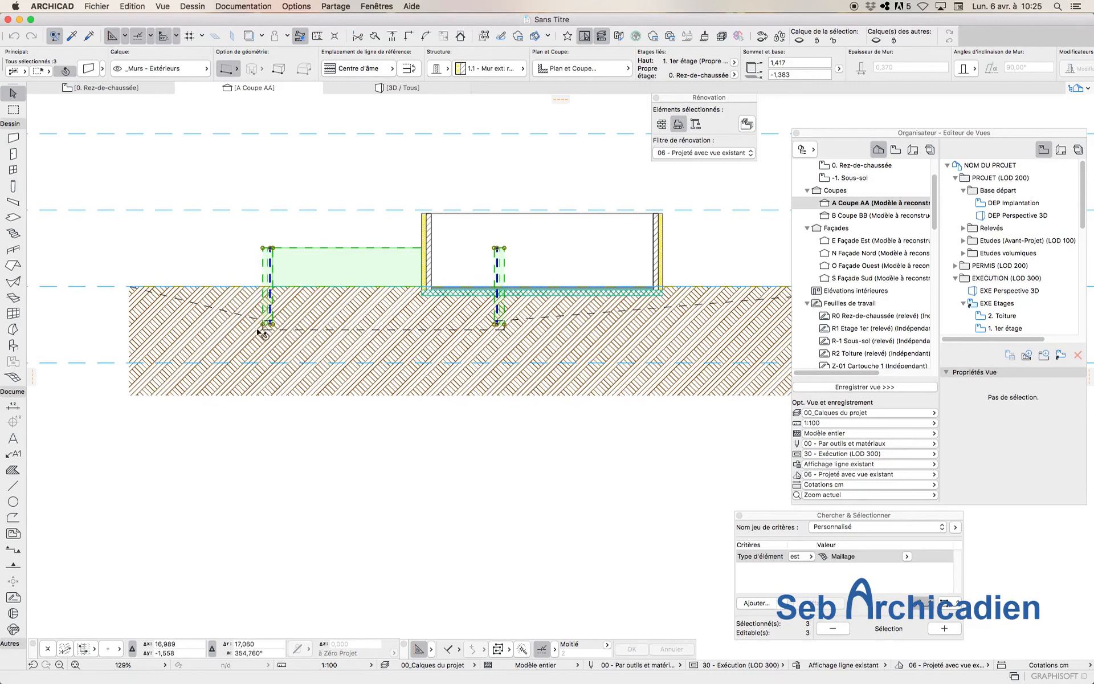
left_click(560, 319)
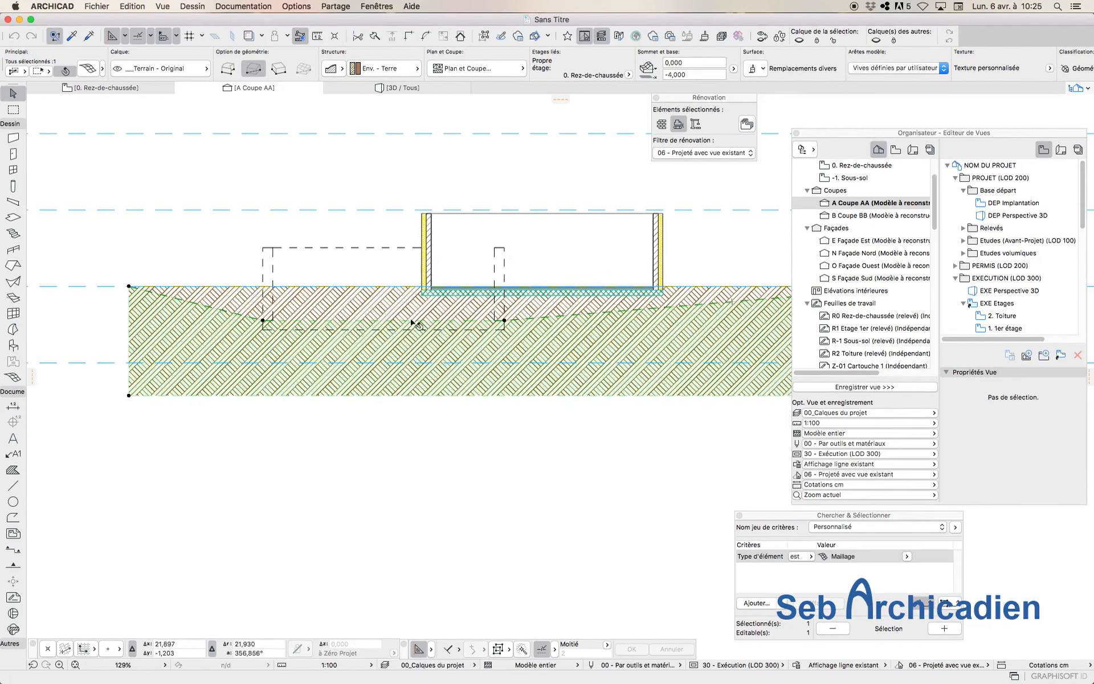
left_click(204, 231)
scroll(176, 260, "down", 2)
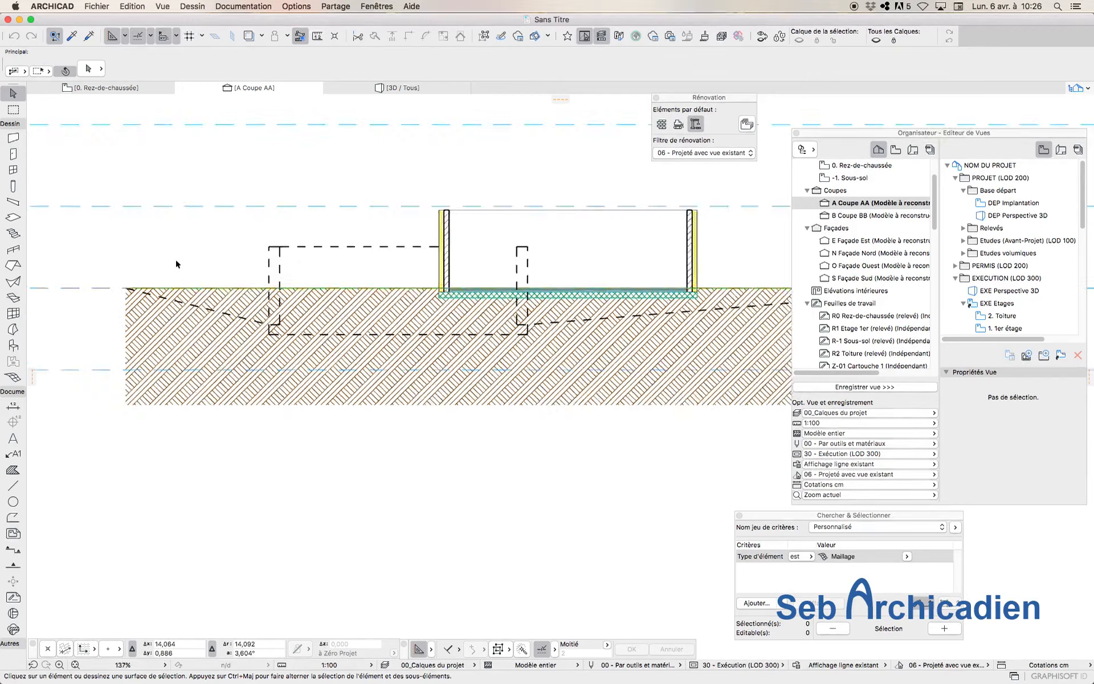
scroll(203, 268, "up", 5)
scroll(104, 381, "down", 3)
scroll(104, 381, "down", 1)
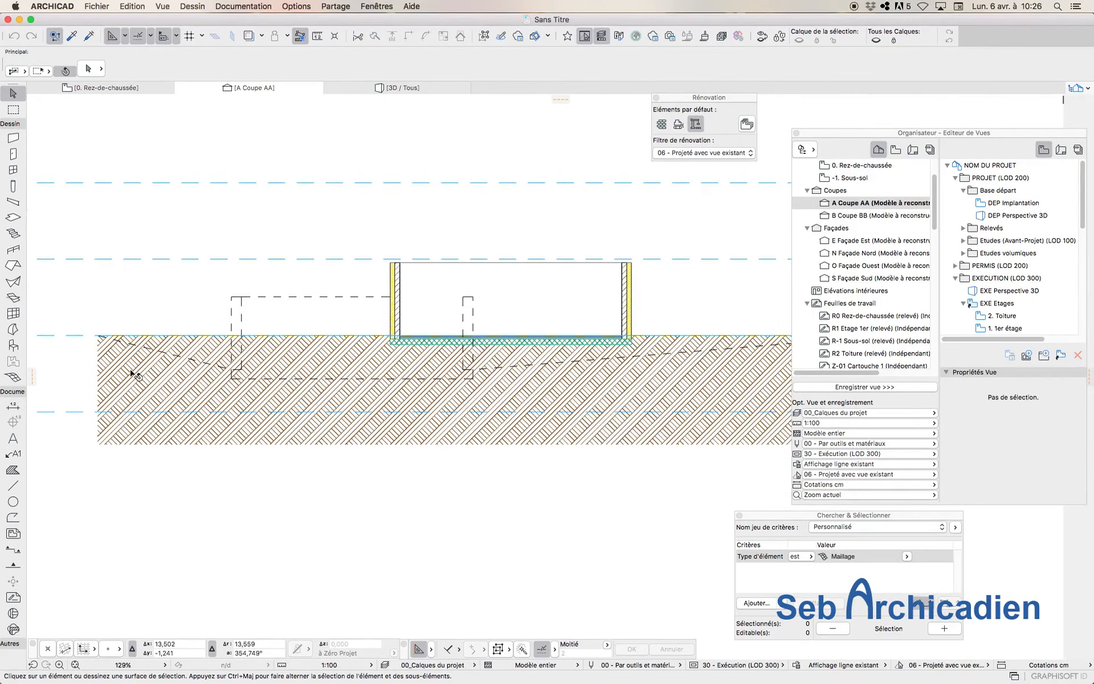